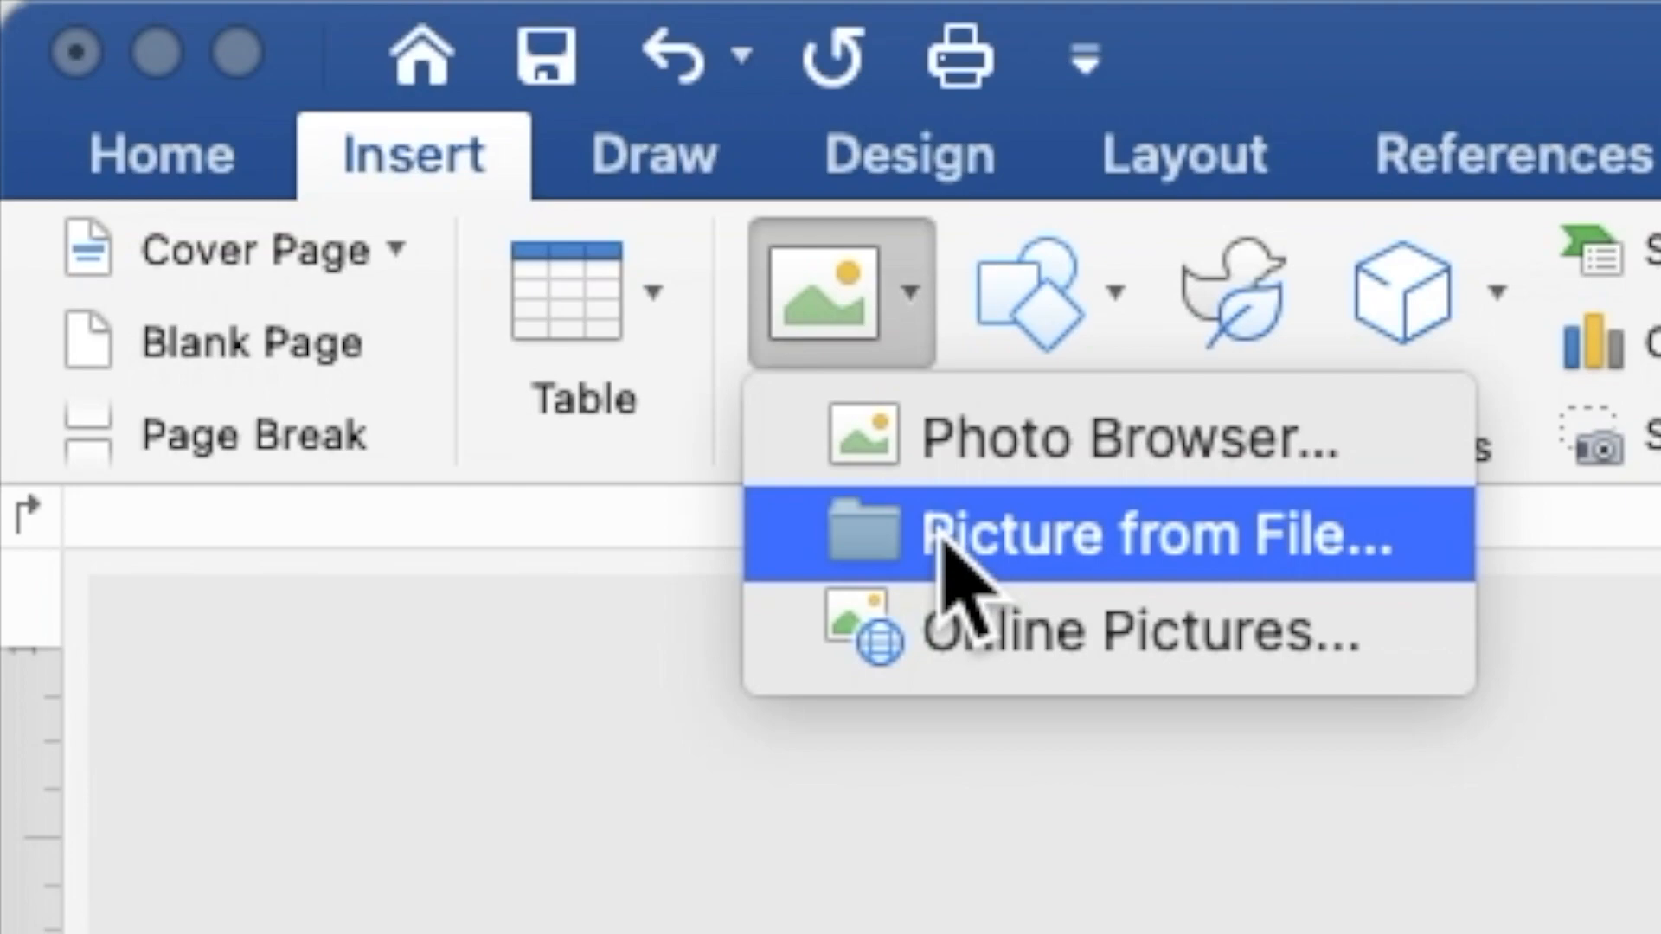
Step: Insert PINK FLOWERS BORDER.jpg from file and set its text wrapping to Behind Text
{"action": "left_click", "coordinate": [942, 538]}
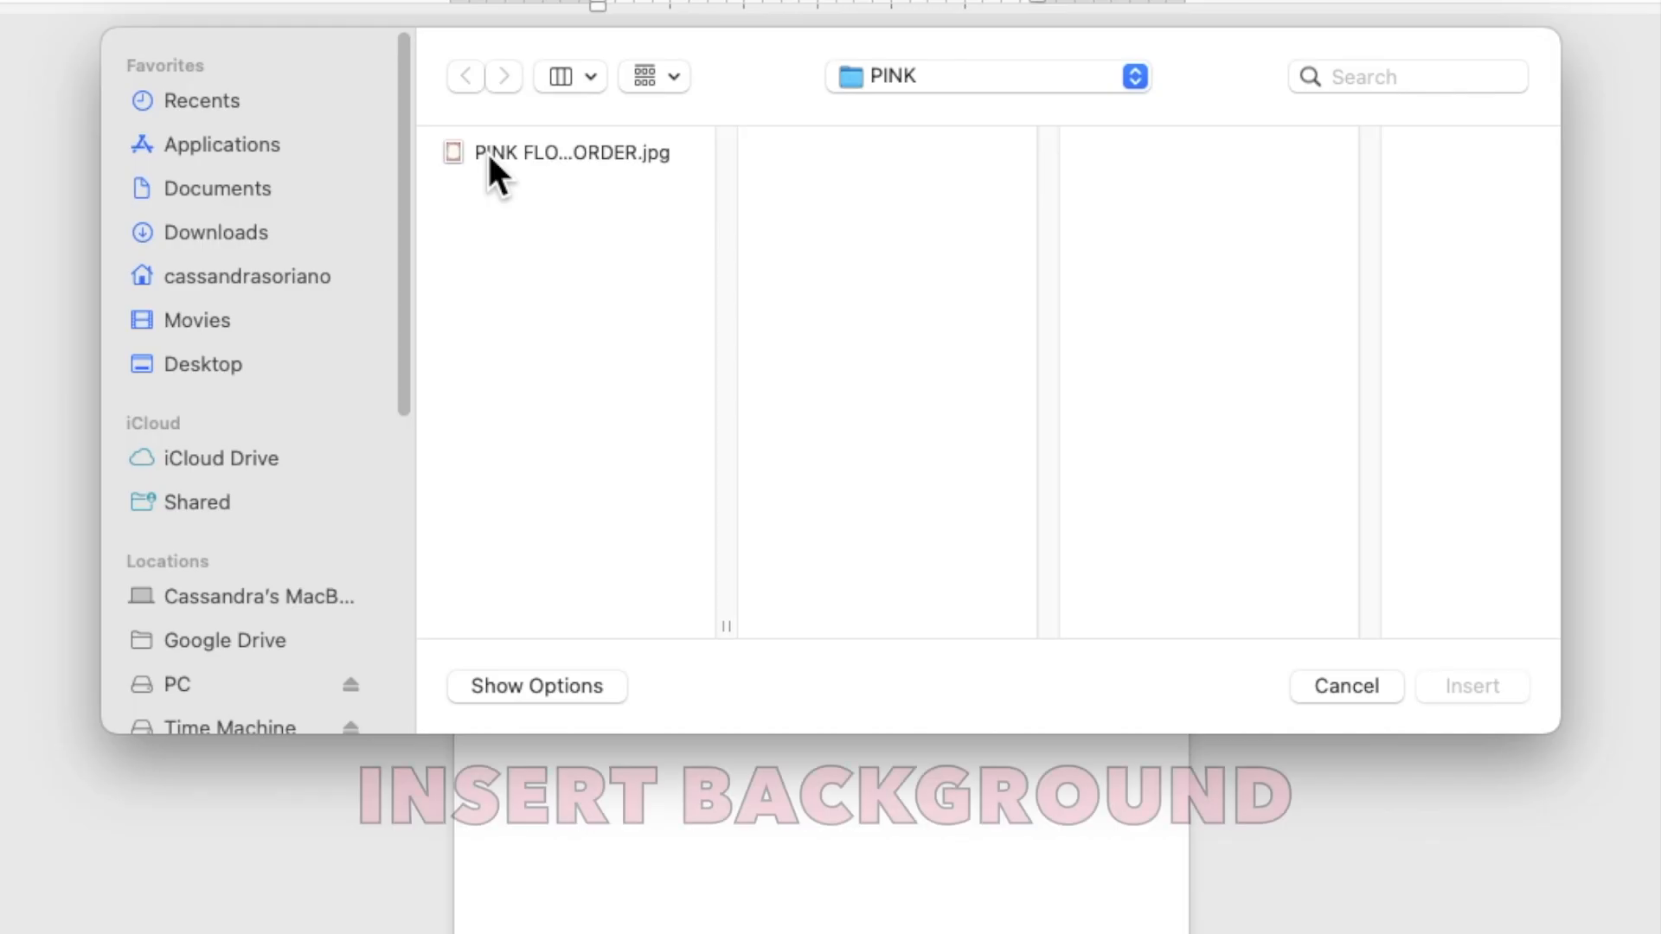
{"action": "left_click", "coordinate": [591, 232]}
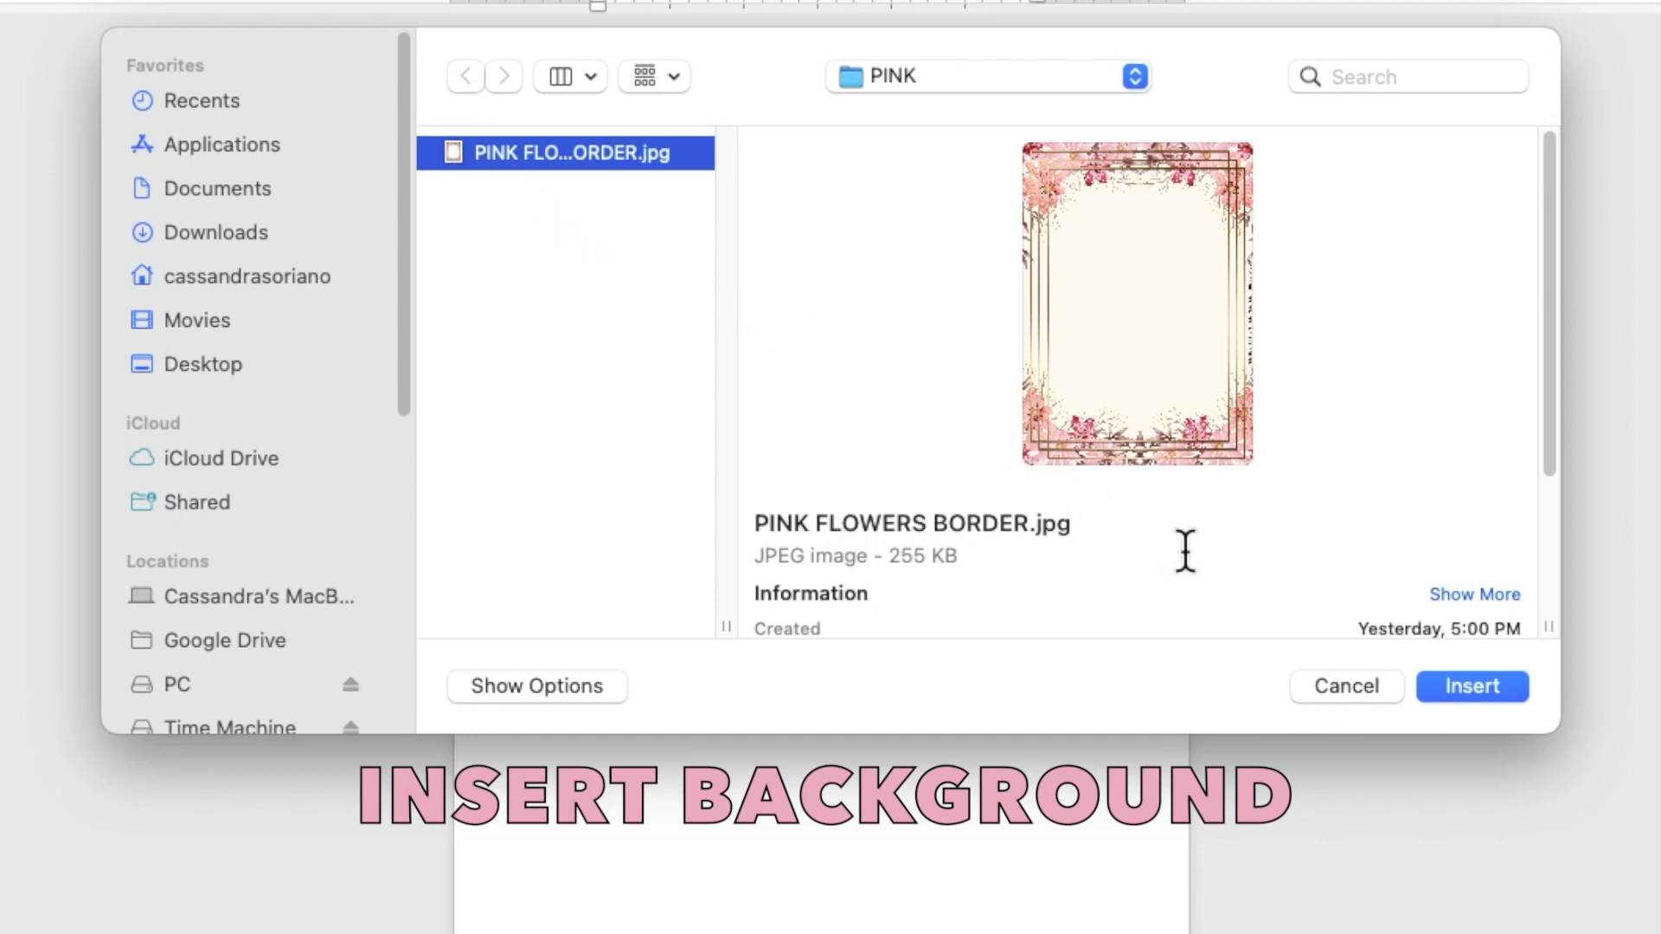
{"action": "left_click", "coordinate": [1448, 686]}
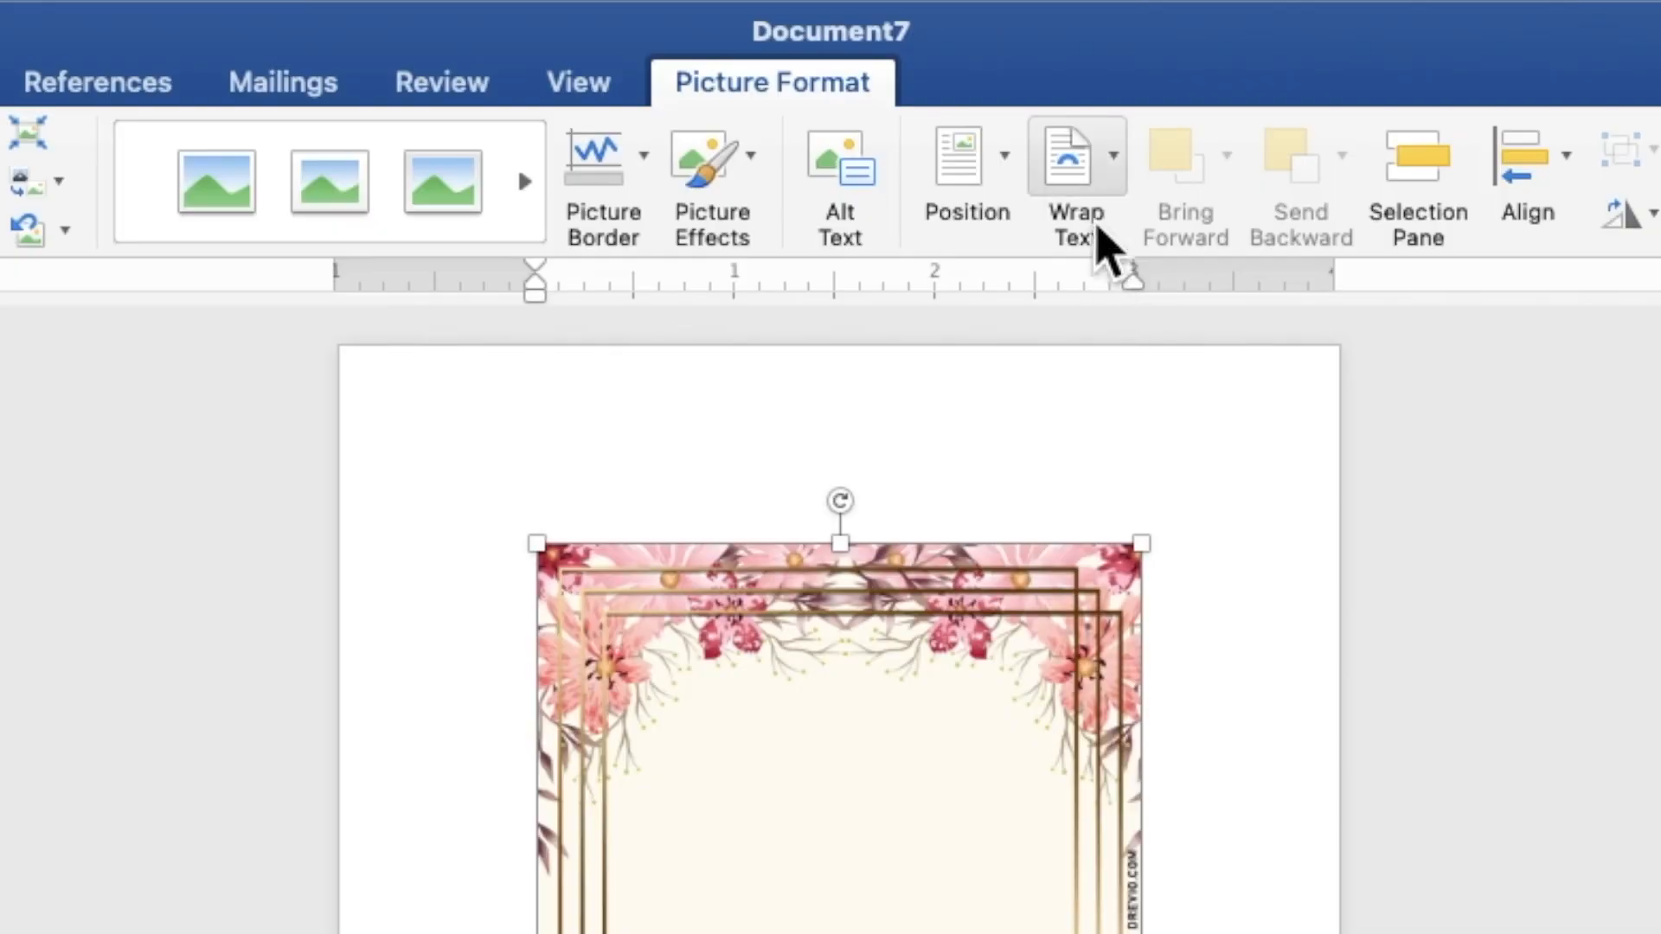
{"action": "left_click", "coordinate": [967, 61]}
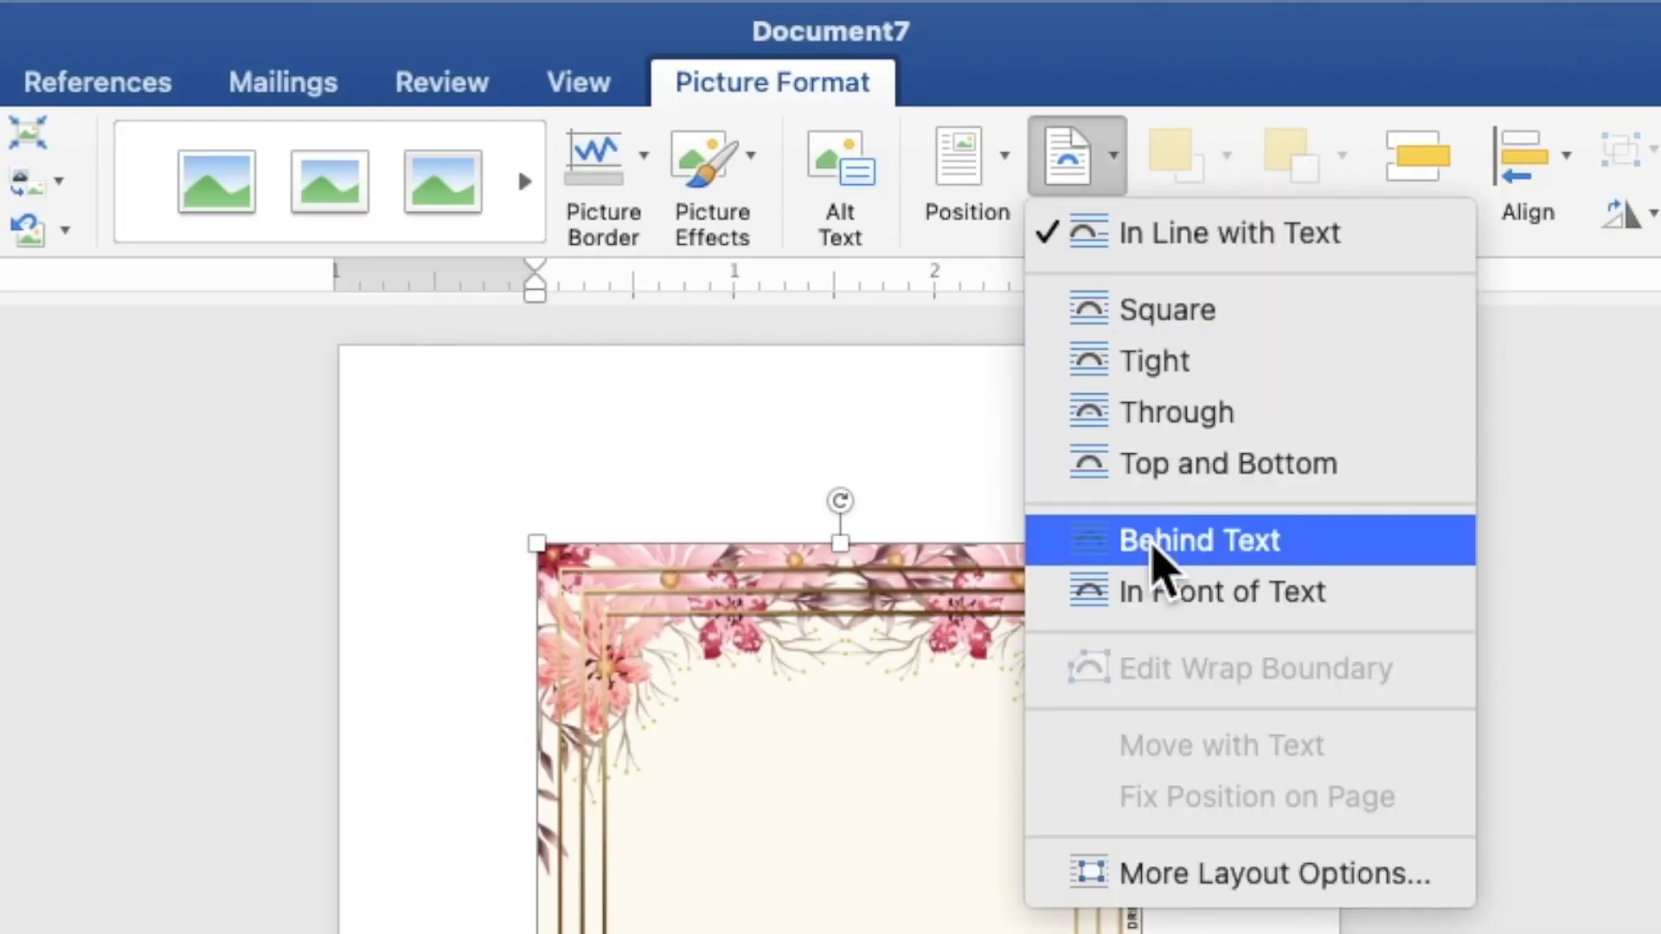
{"action": "left_click", "coordinate": [1156, 560]}
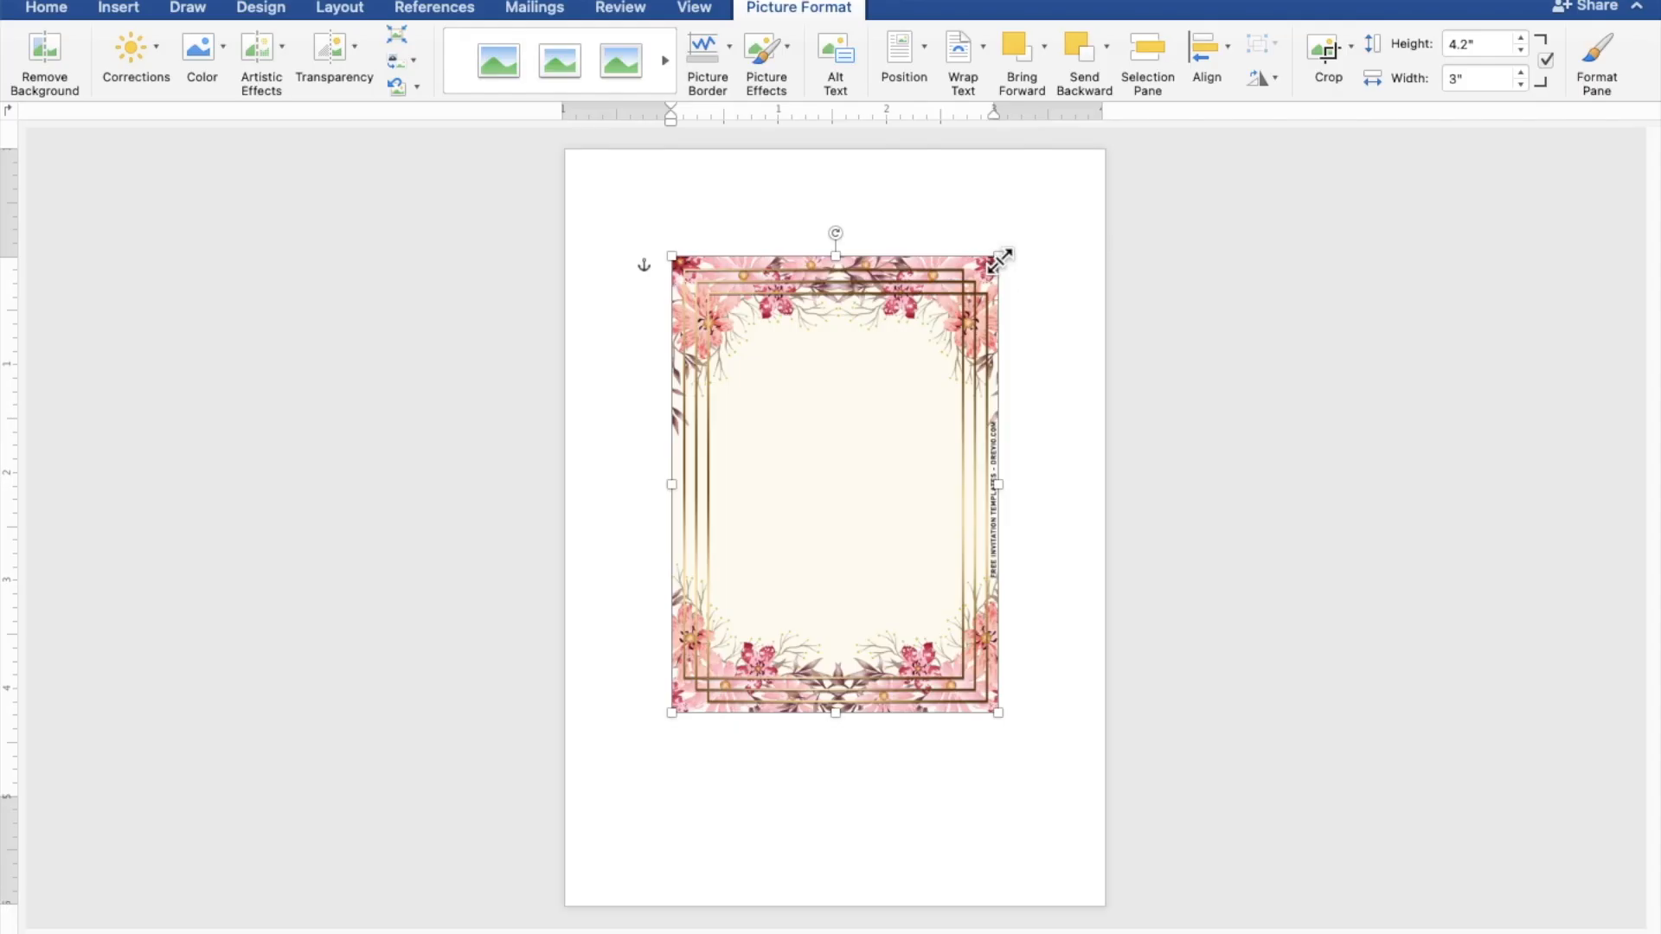
Step: Move and enlarge the floral border image to 7.48" by 5.34" so it fills the page
{"action": "left_click_drag", "start_coordinate": [946, 344], "coordinate": [838, 237]}
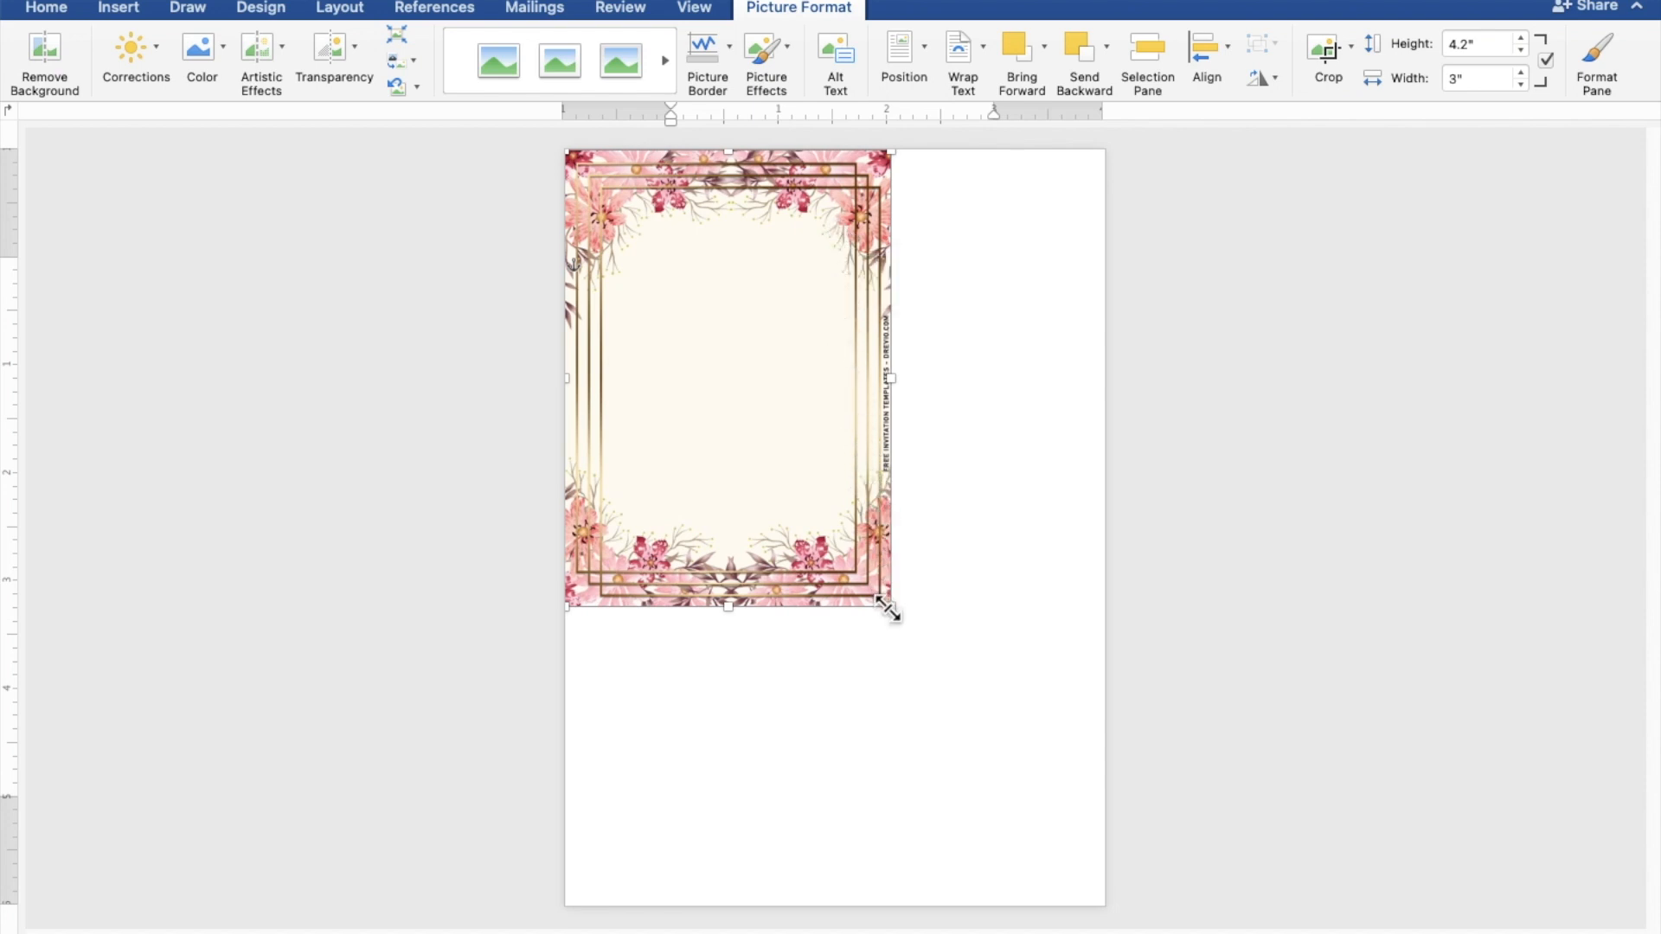
{"action": "left_click_drag", "start_coordinate": [889, 609], "coordinate": [1144, 886]}
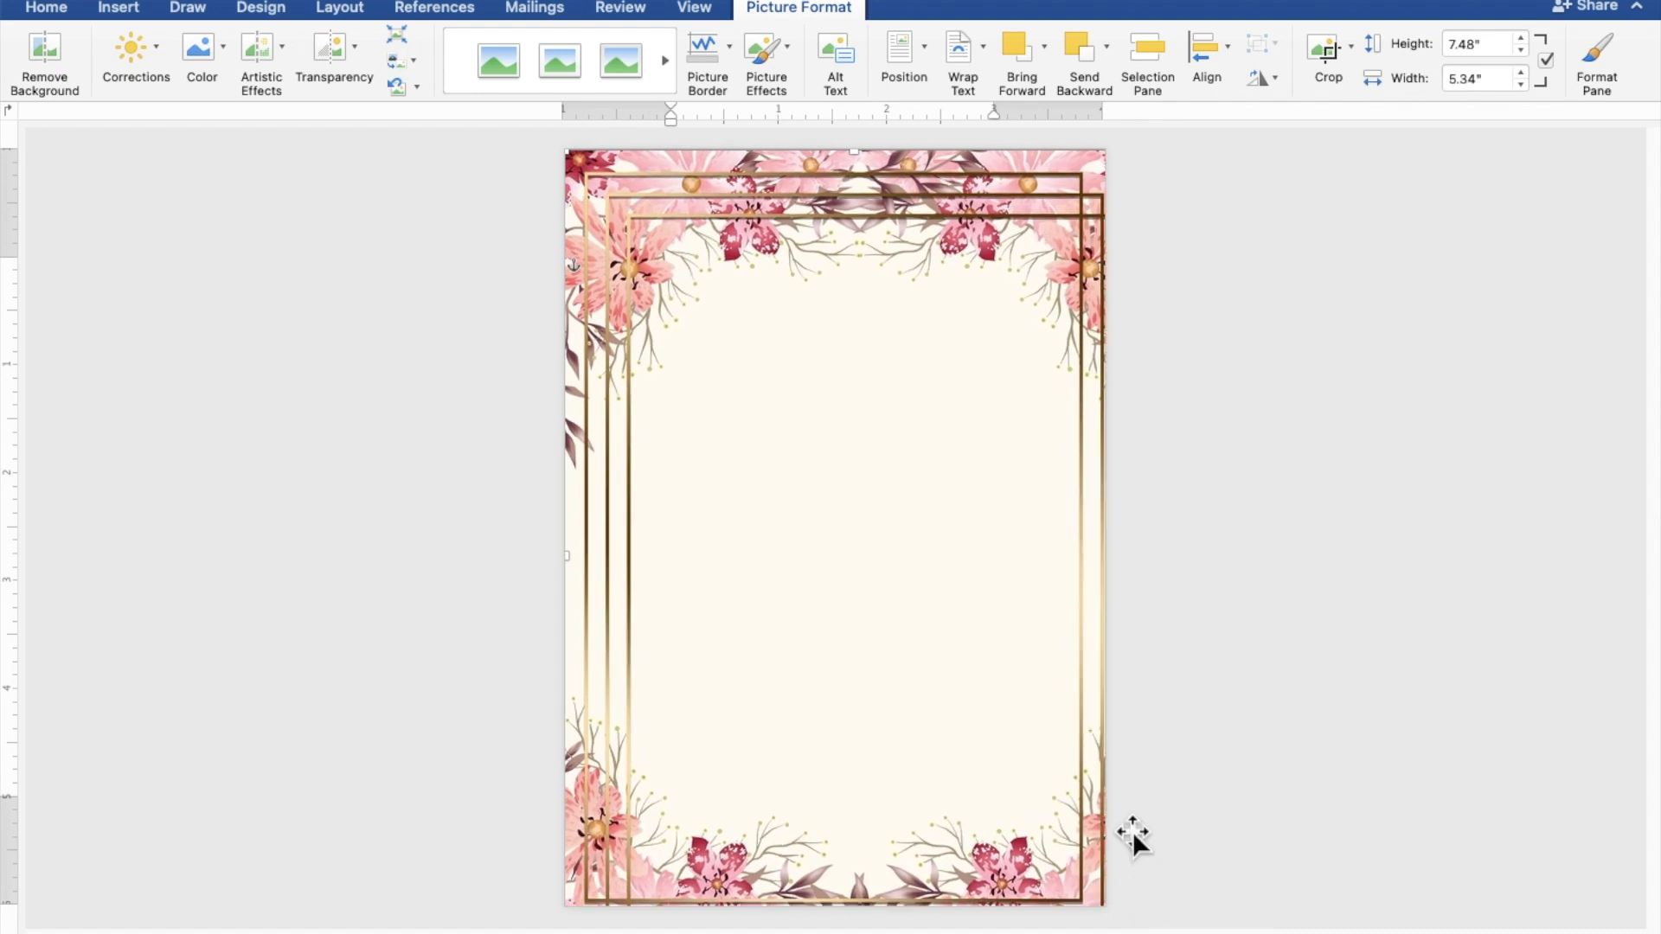
{"action": "left_click_drag", "start_coordinate": [1102, 811], "coordinate": [1060, 776]}
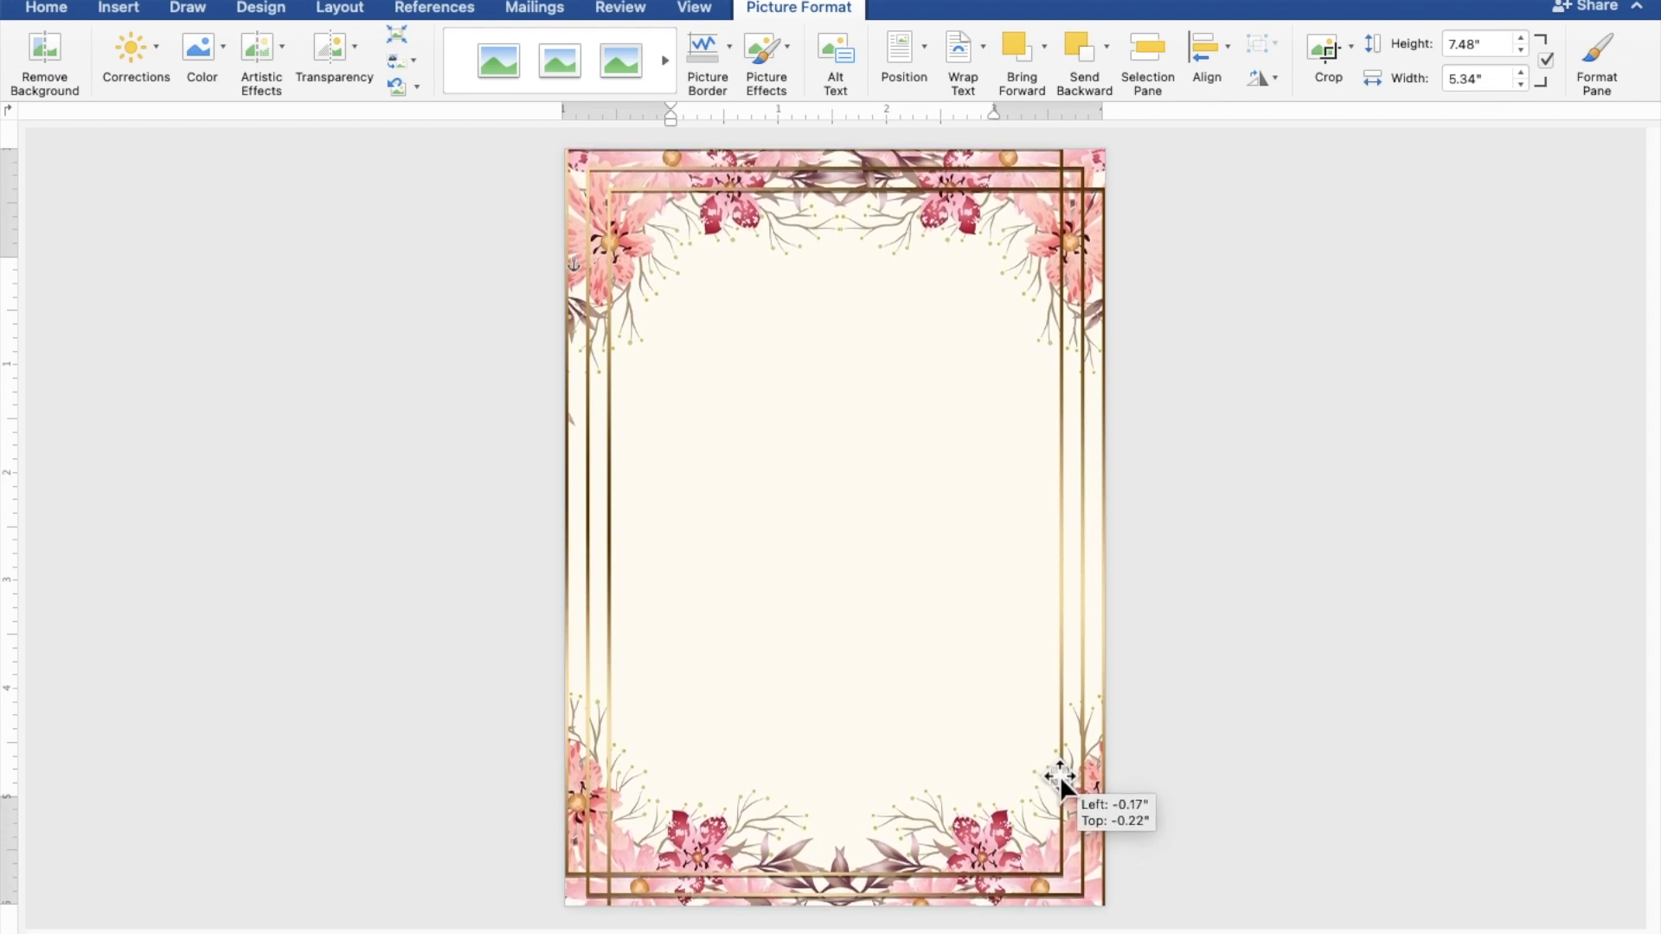
{"action": "left_click_drag", "start_coordinate": [1061, 776], "coordinate": [1060, 770]}
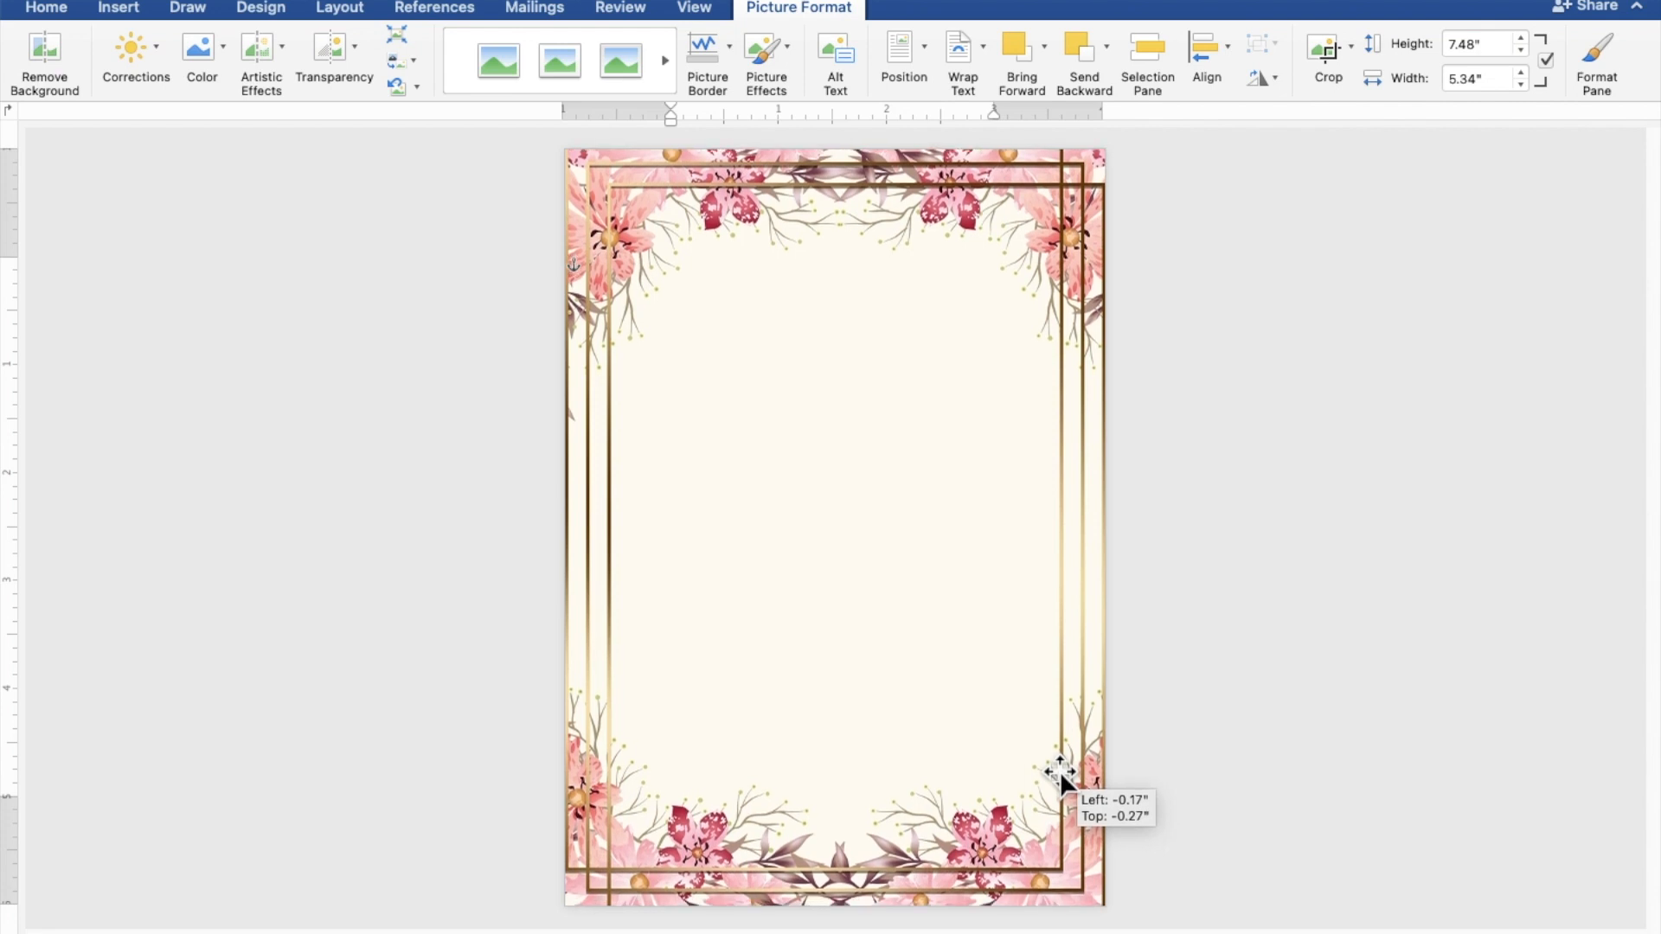
{"action": "left_click_drag", "start_coordinate": [1060, 770], "coordinate": [1060, 770]}
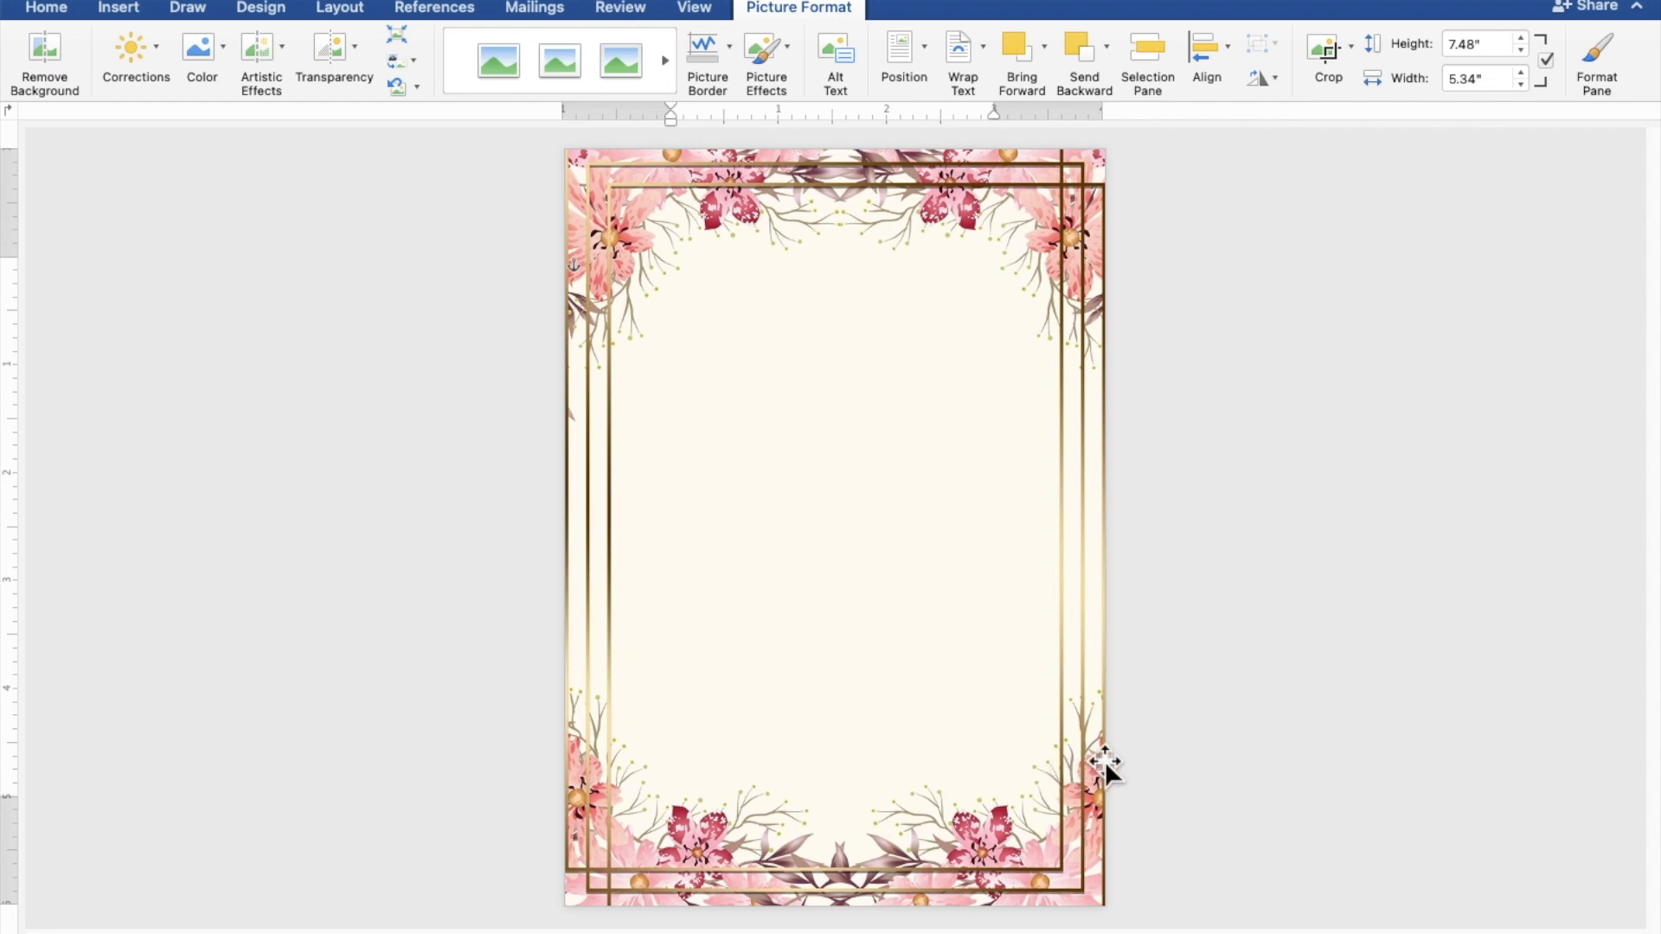
{"action": "left_click", "coordinate": [1369, 660]}
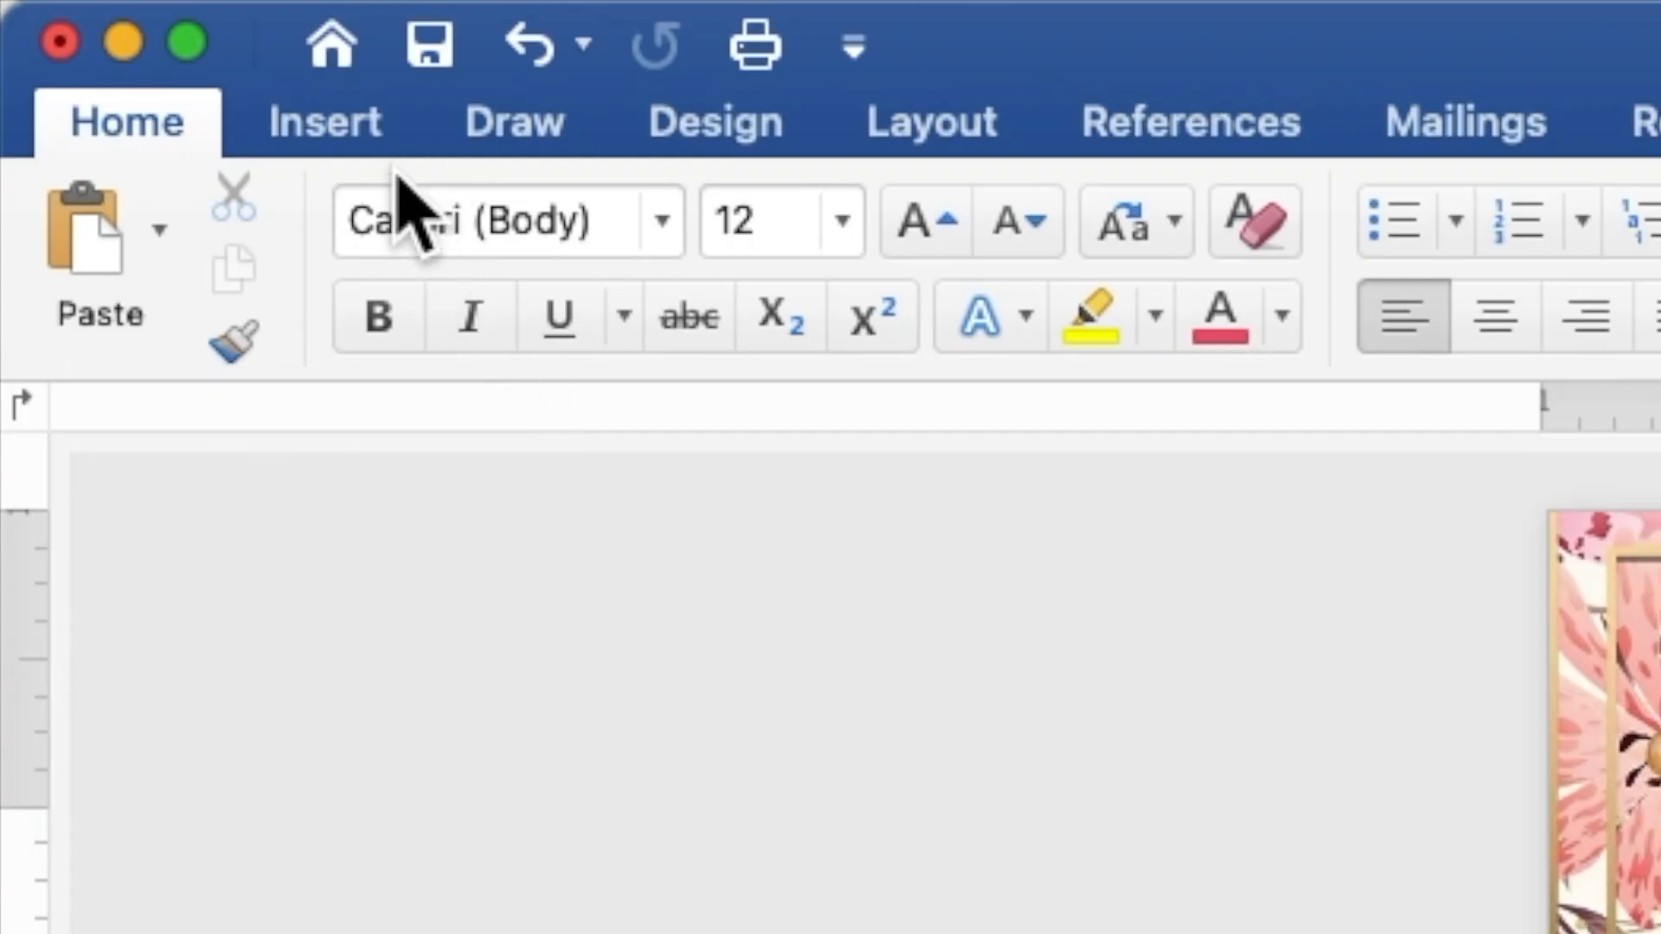
Step: Draw a 4.54" by 4.27" rectangle shape inside the floral border
{"action": "left_click", "coordinate": [367, 138]}
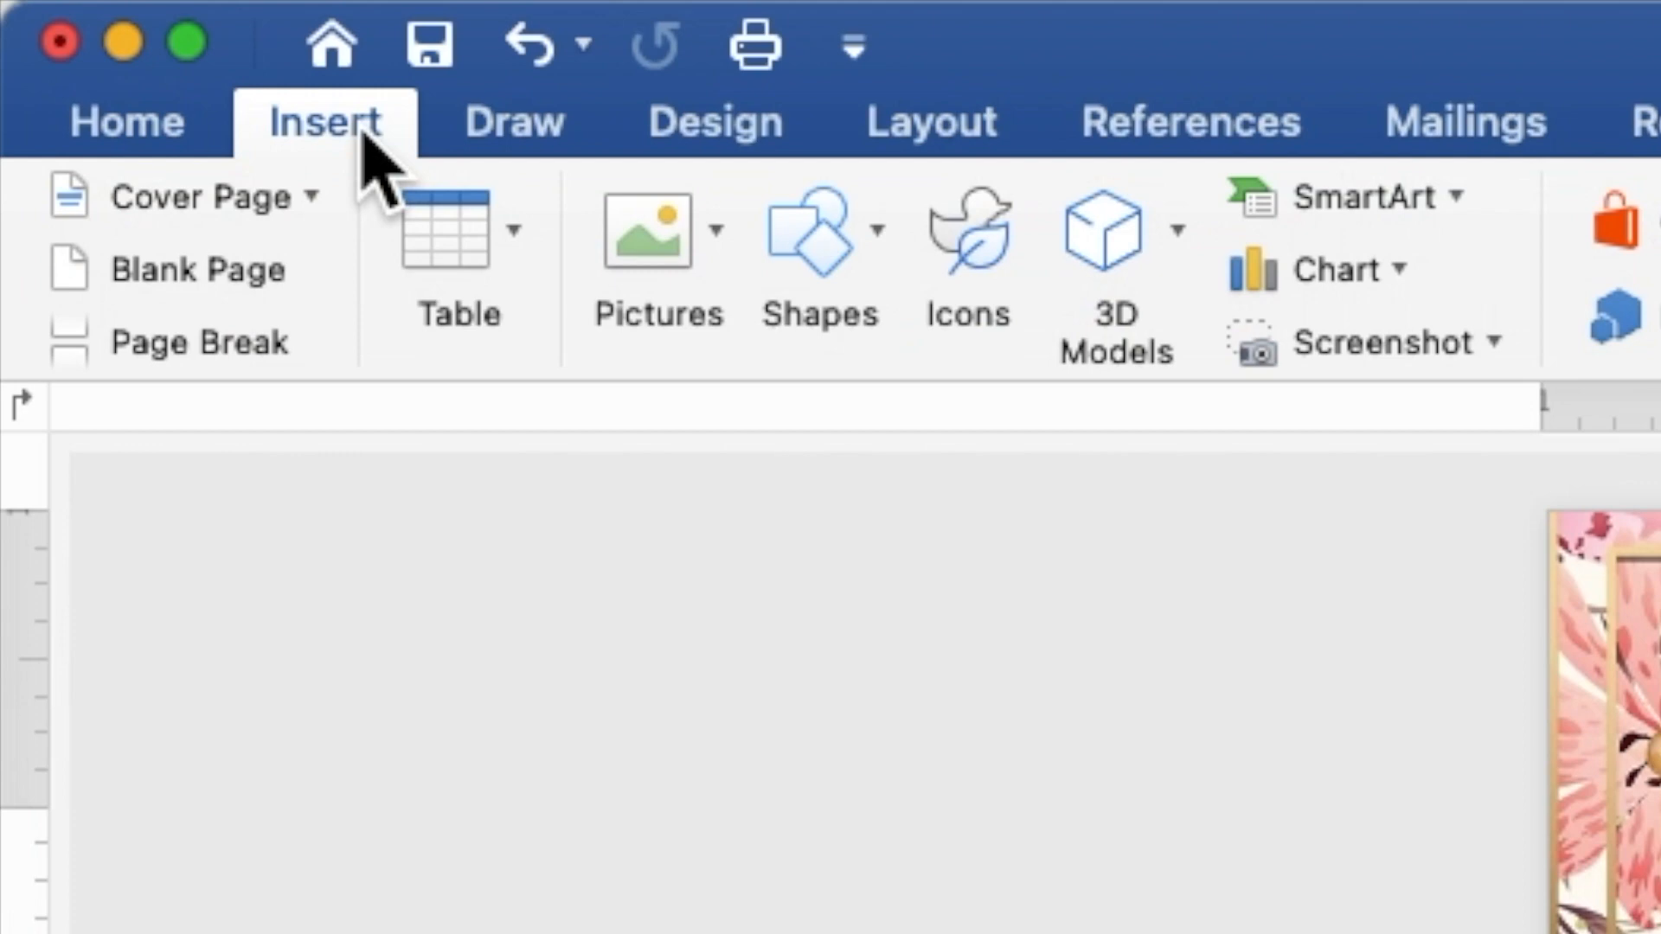
{"action": "left_click", "coordinate": [795, 260]}
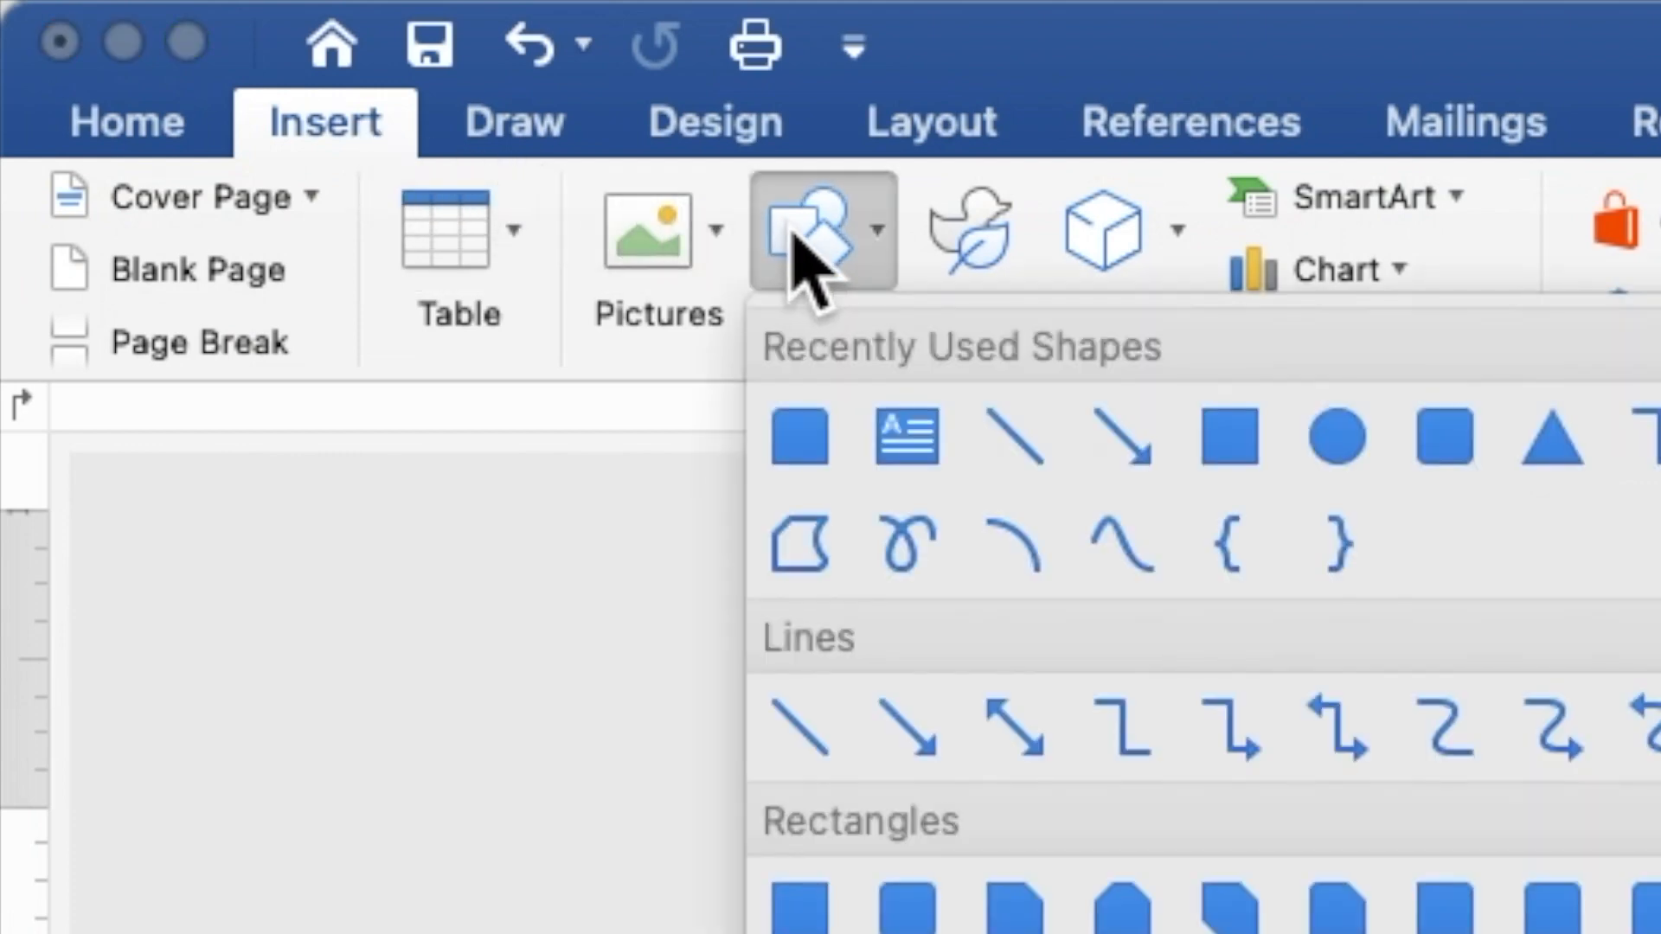
{"action": "left_click", "coordinate": [1232, 459]}
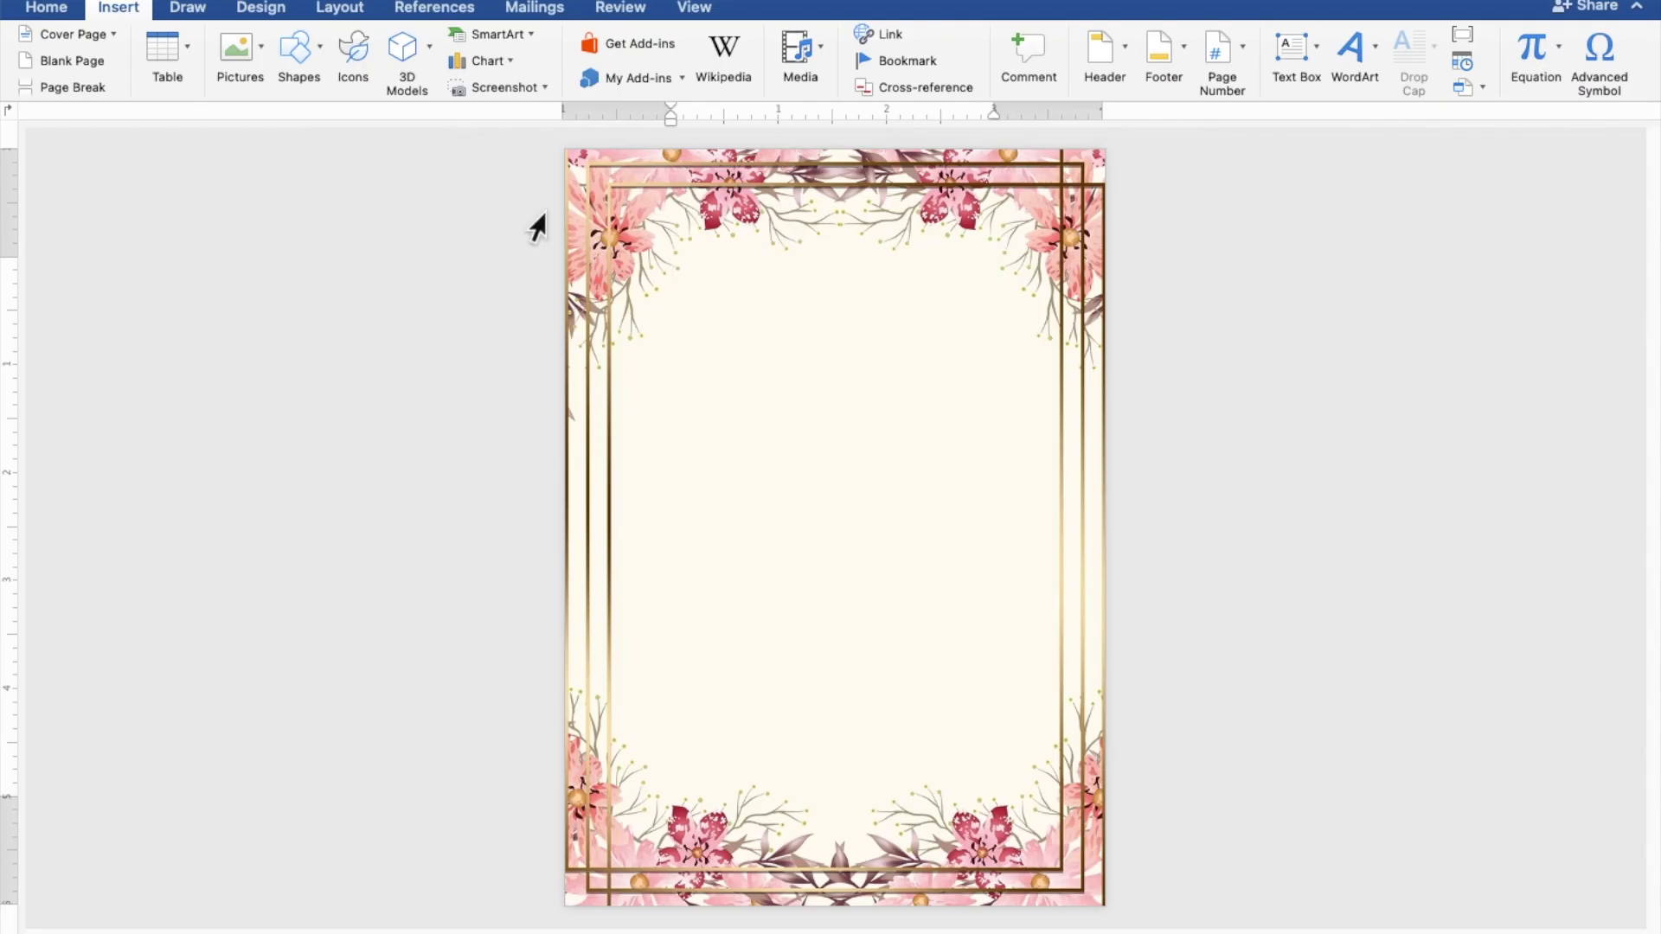
{"action": "mouse_move", "coordinate": [605, 258]}
{"action": "left_mouse_down"}
{"action": "mouse_move", "coordinate": [685, 421]}
{"action": "mouse_move", "coordinate": [760, 693]}
{"action": "mouse_move", "coordinate": [850, 733]}
{"action": "mouse_move", "coordinate": [1067, 749]}
{"action": "left_mouse_up"}
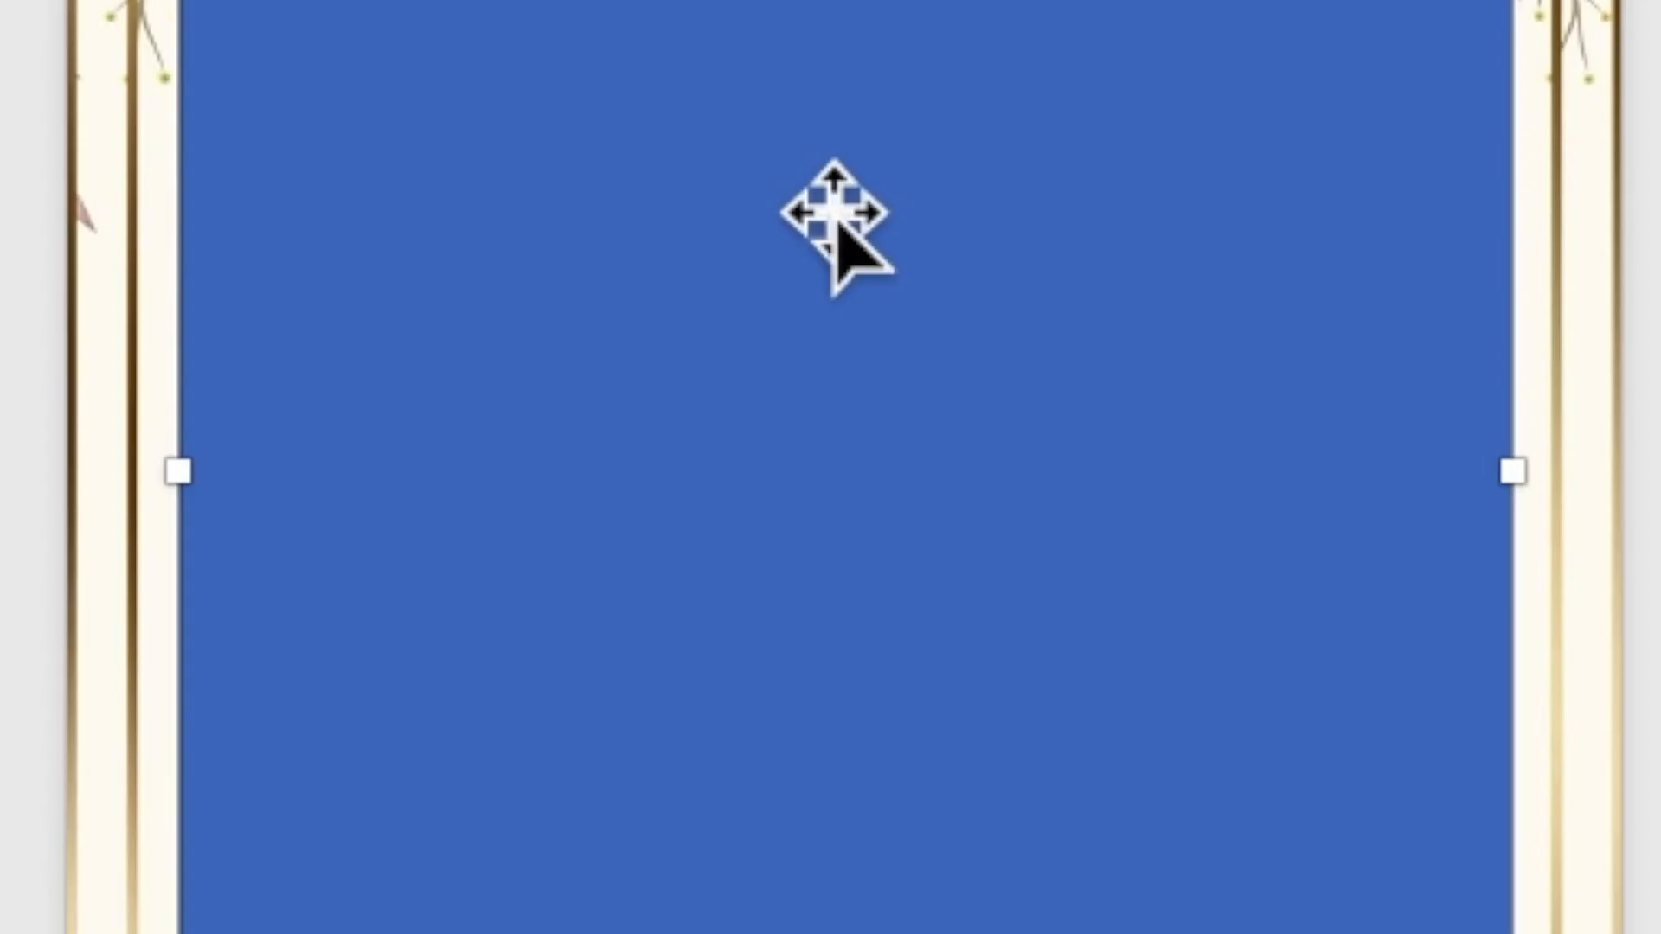
Step: Start text in the rectangle with the heading TOGETHER WITH THEIR FAMILIES
{"action": "right_click", "coordinate": [836, 212]}
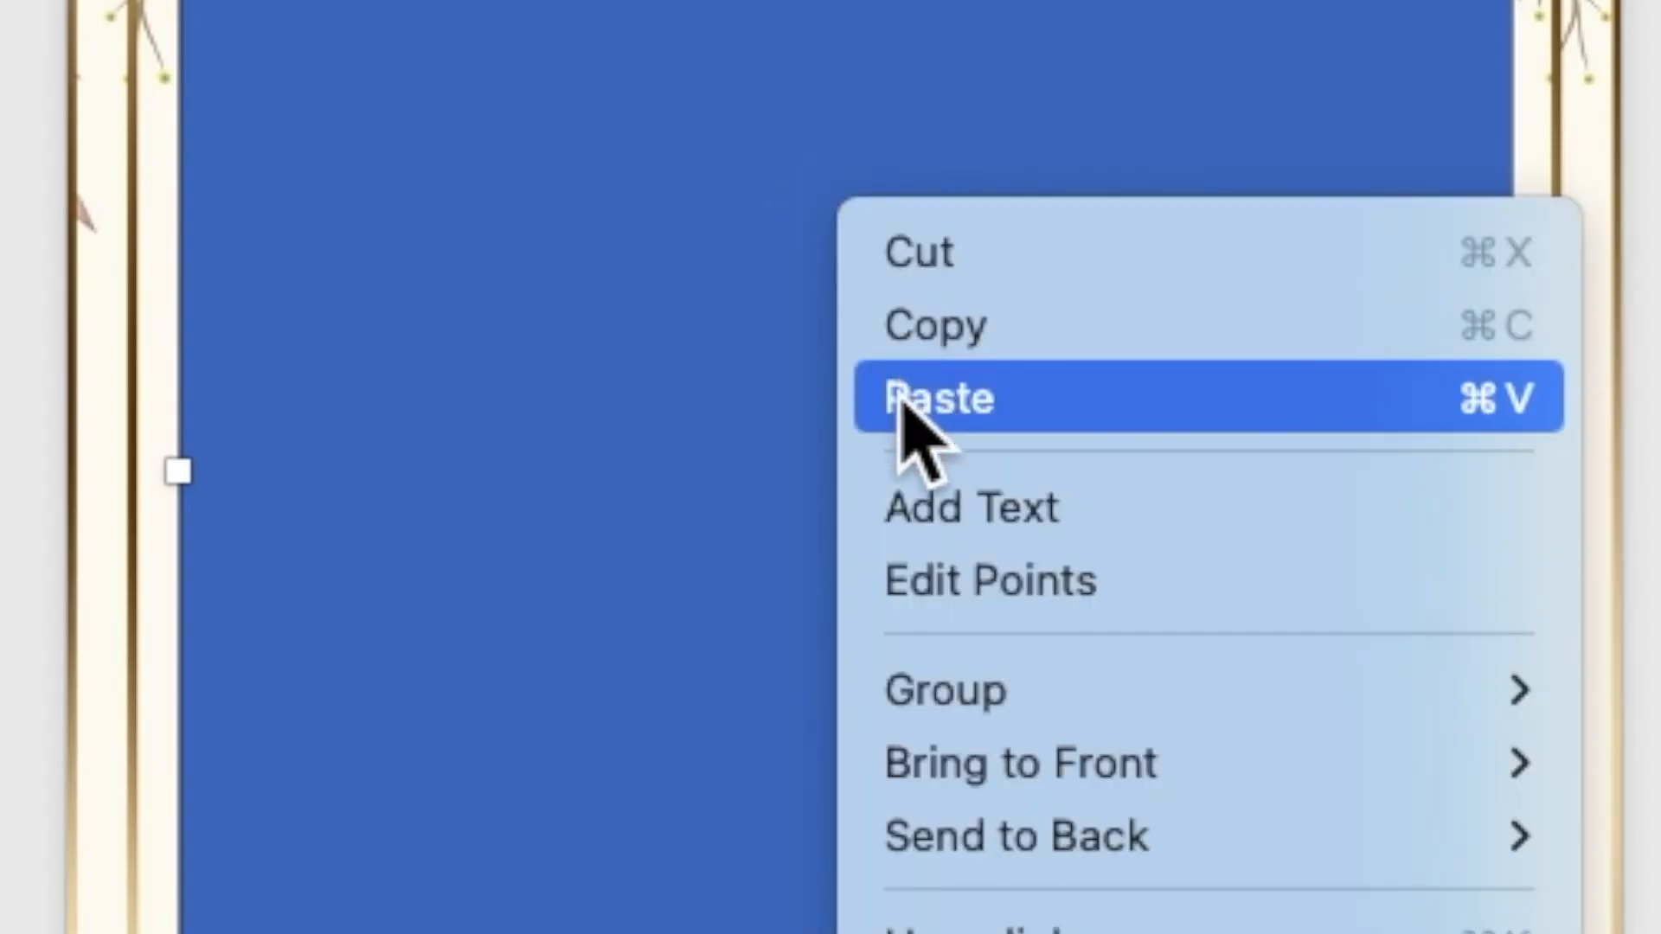
{"action": "left_click", "coordinate": [930, 509]}
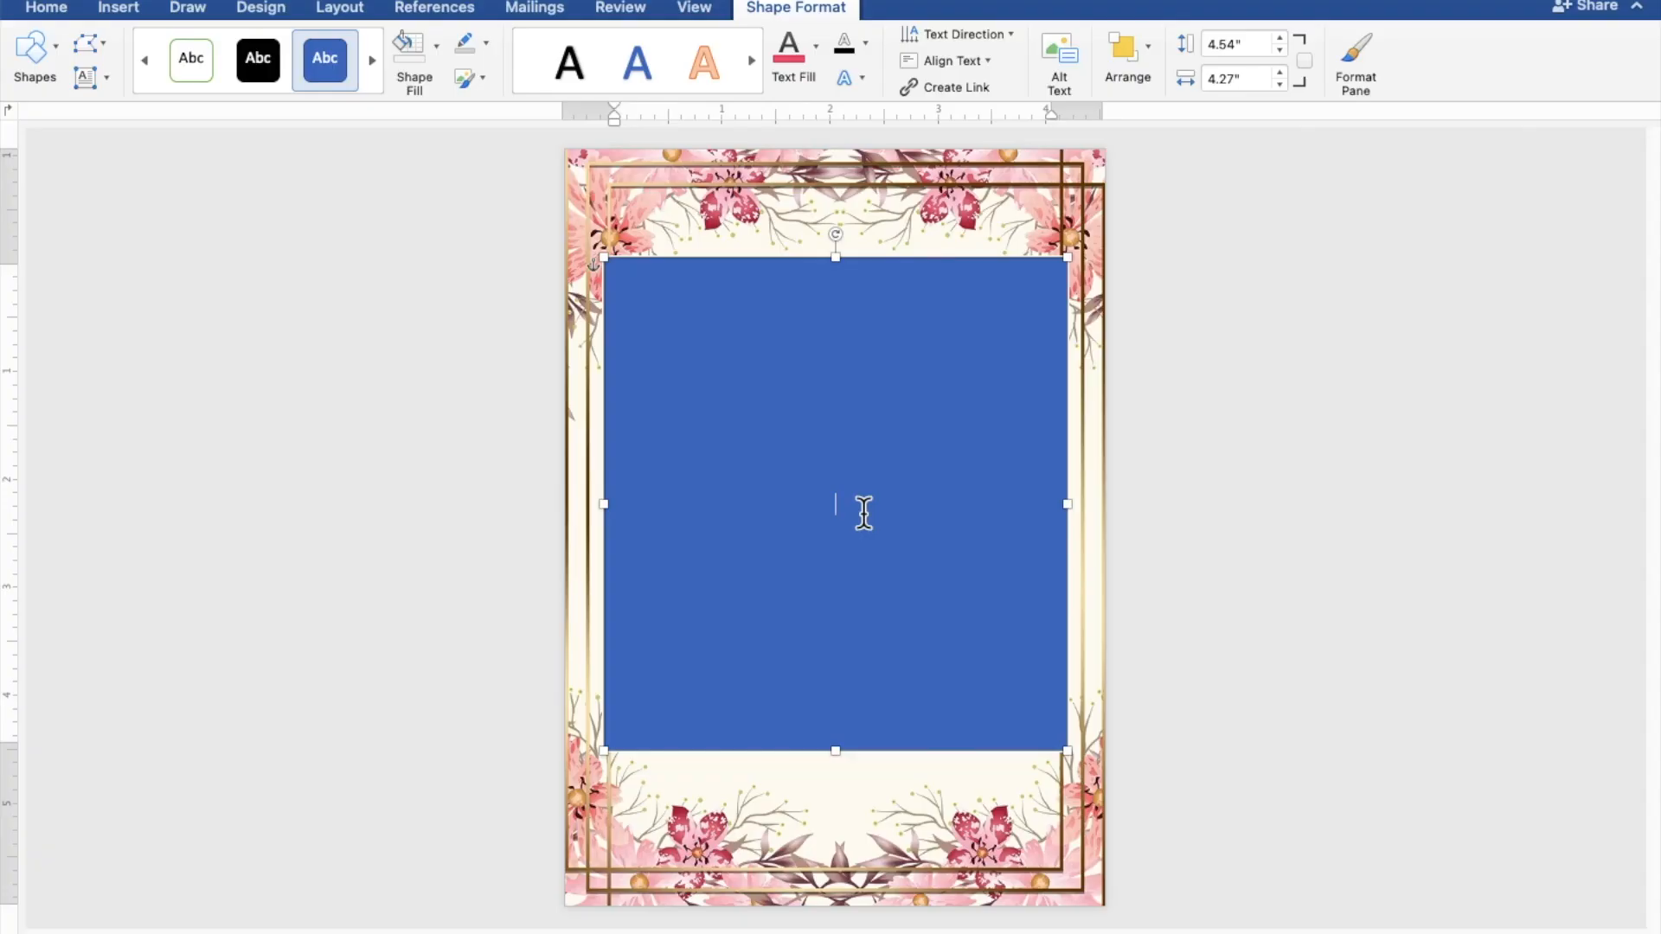
{"action": "scroll", "coordinate": [863, 513], "scroll_direction": "up", "scroll_amount": 5}
{"action": "scroll", "coordinate": [864, 513], "scroll_direction": "up", "scroll_amount": 3}
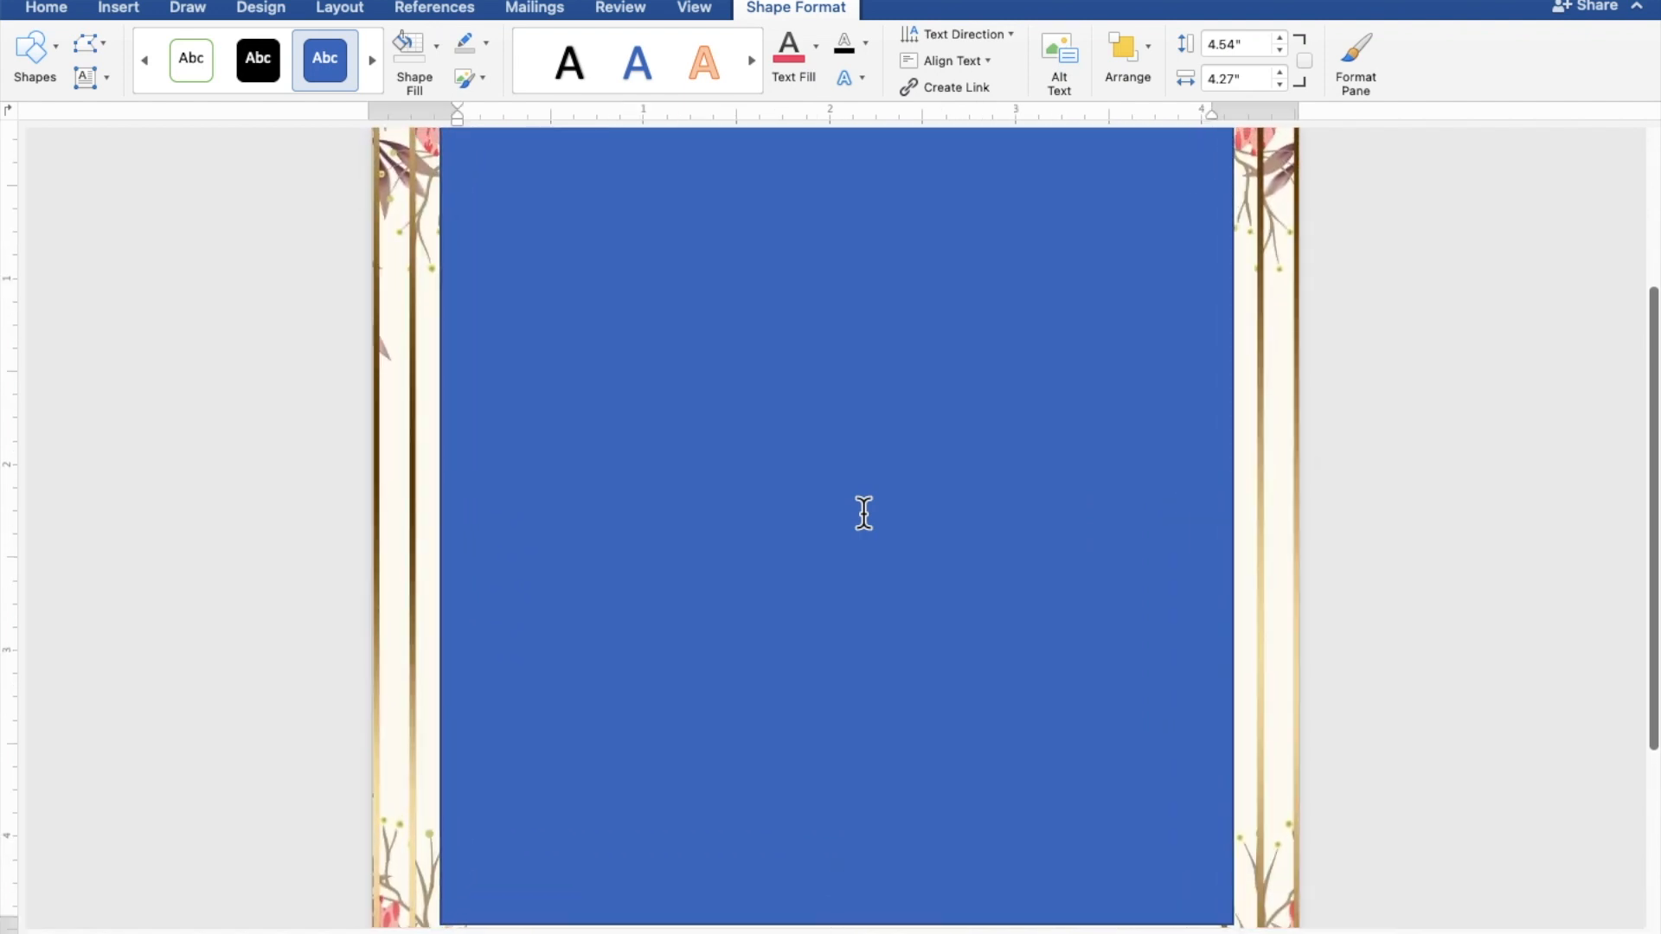
{"action": "scroll", "coordinate": [863, 513], "scroll_direction": "up", "scroll_amount": 2}
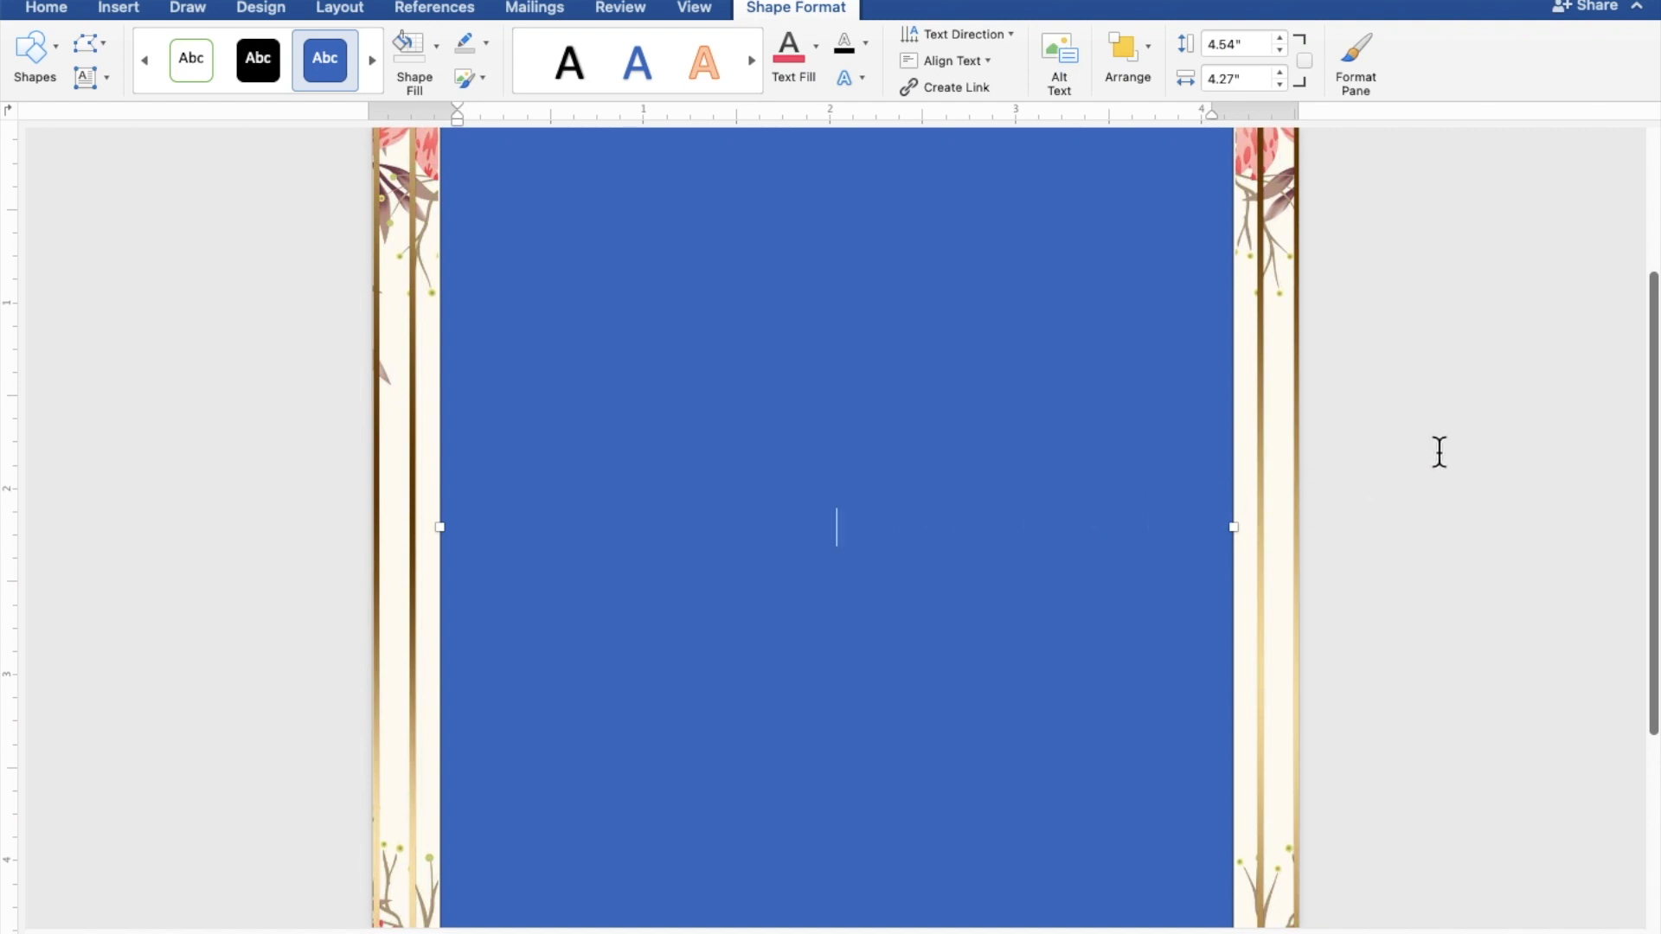
{"action": "type", "text": "TOGETHER"}
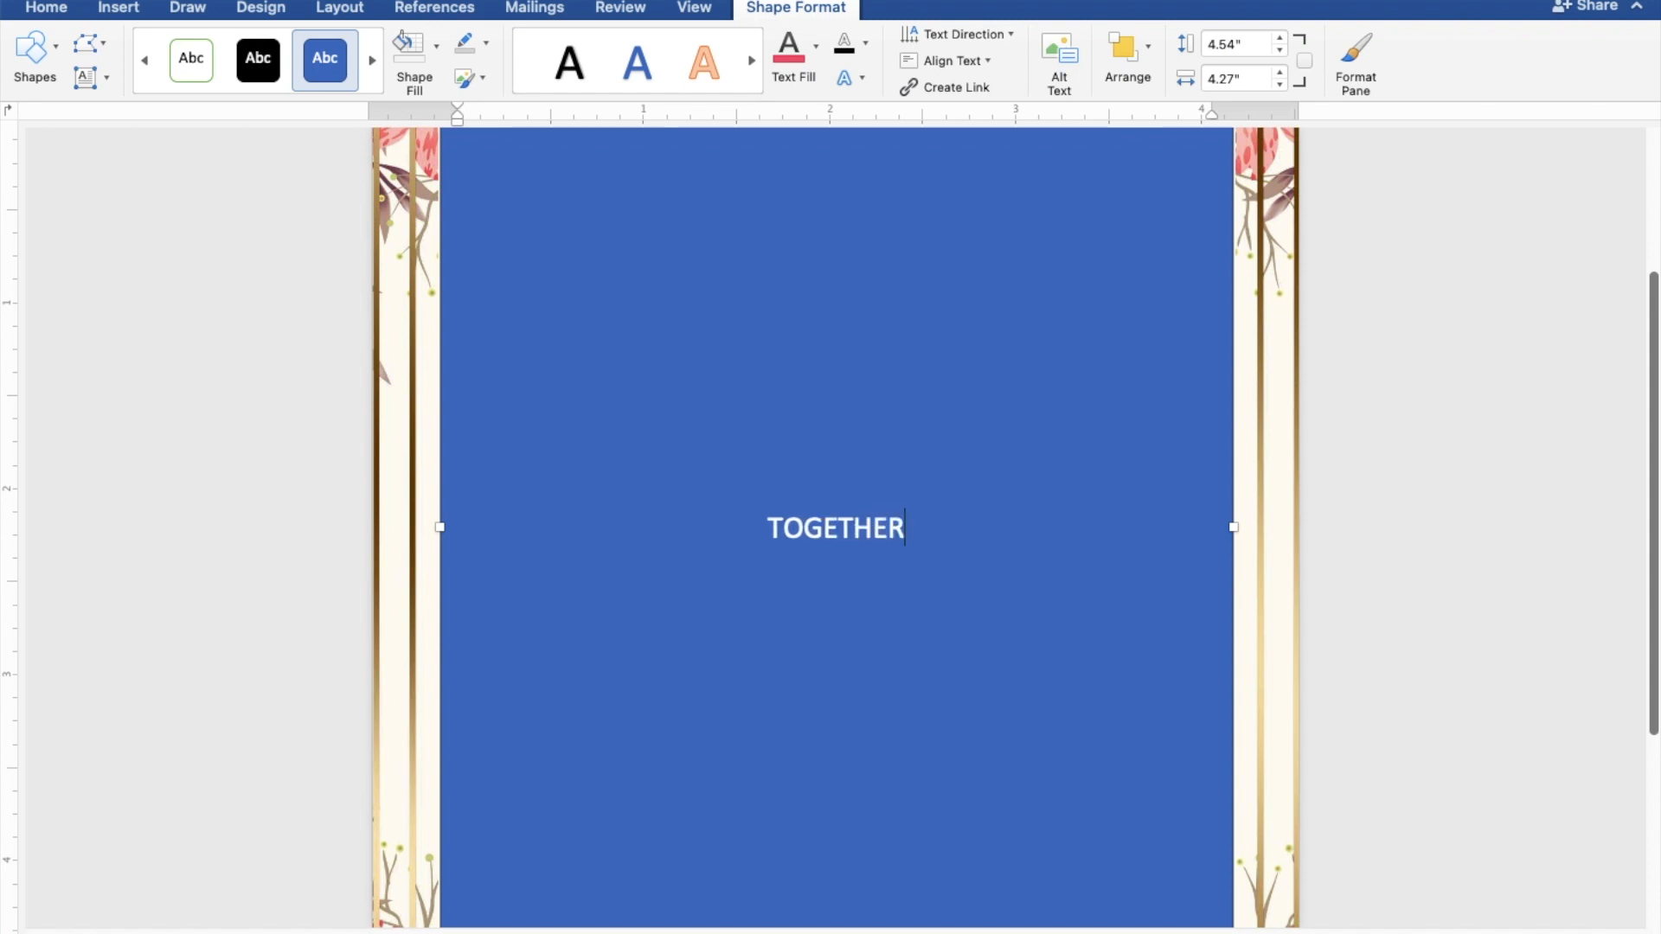
{"action": "type", "text": " WIT"}
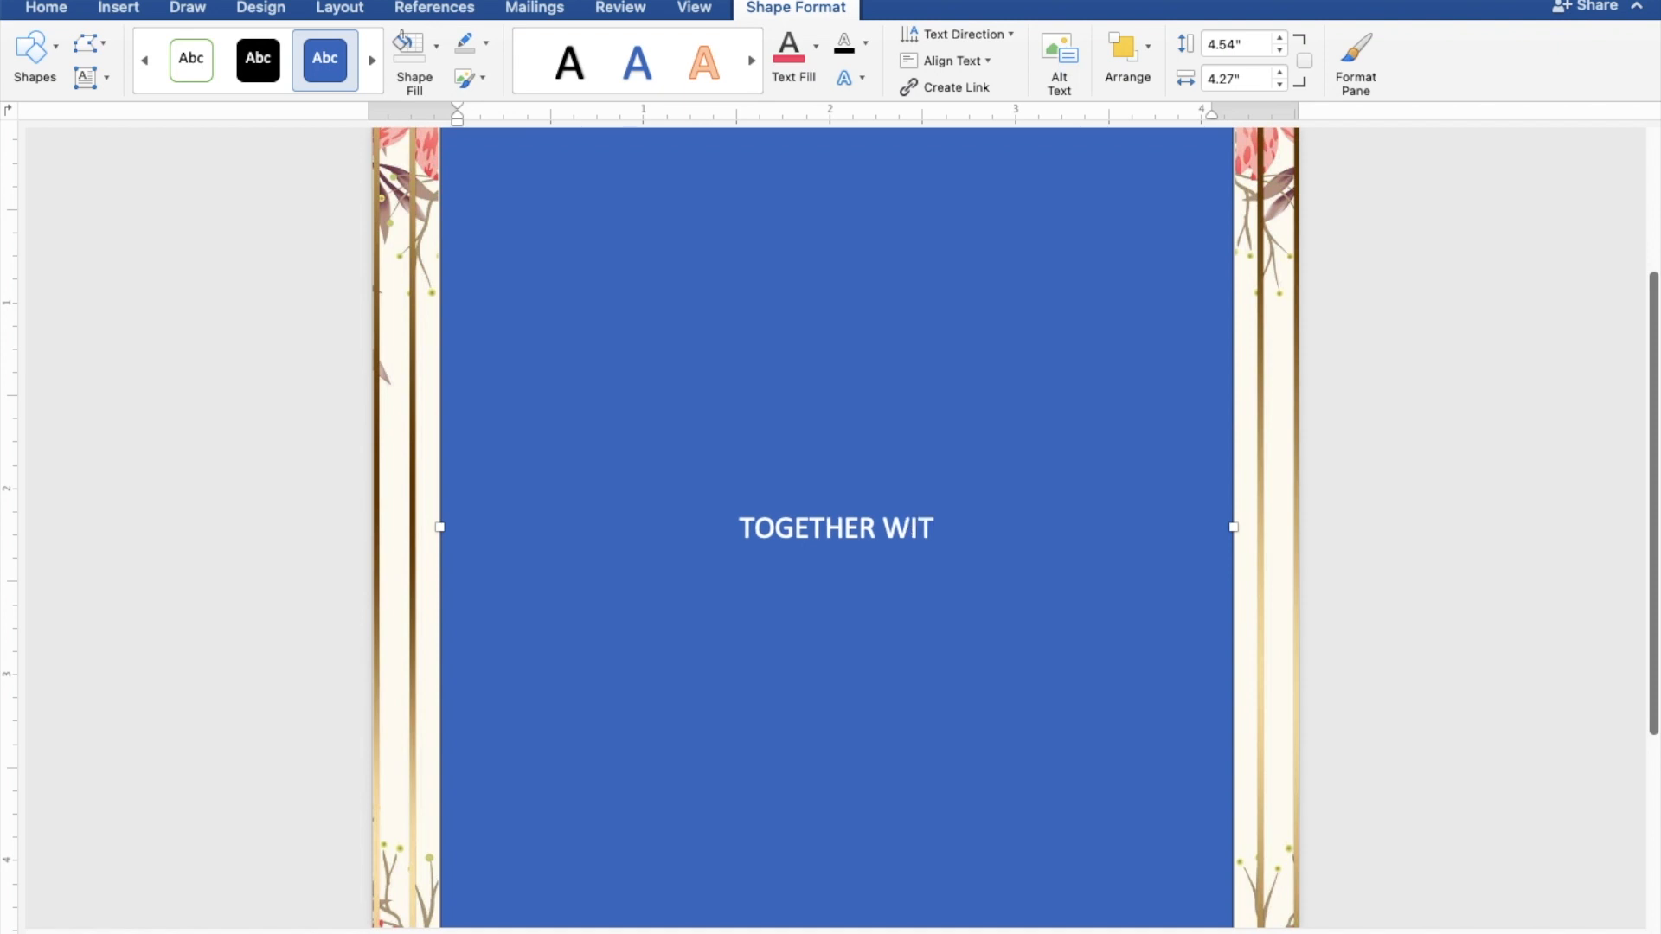
{"action": "type", "text": "H T"}
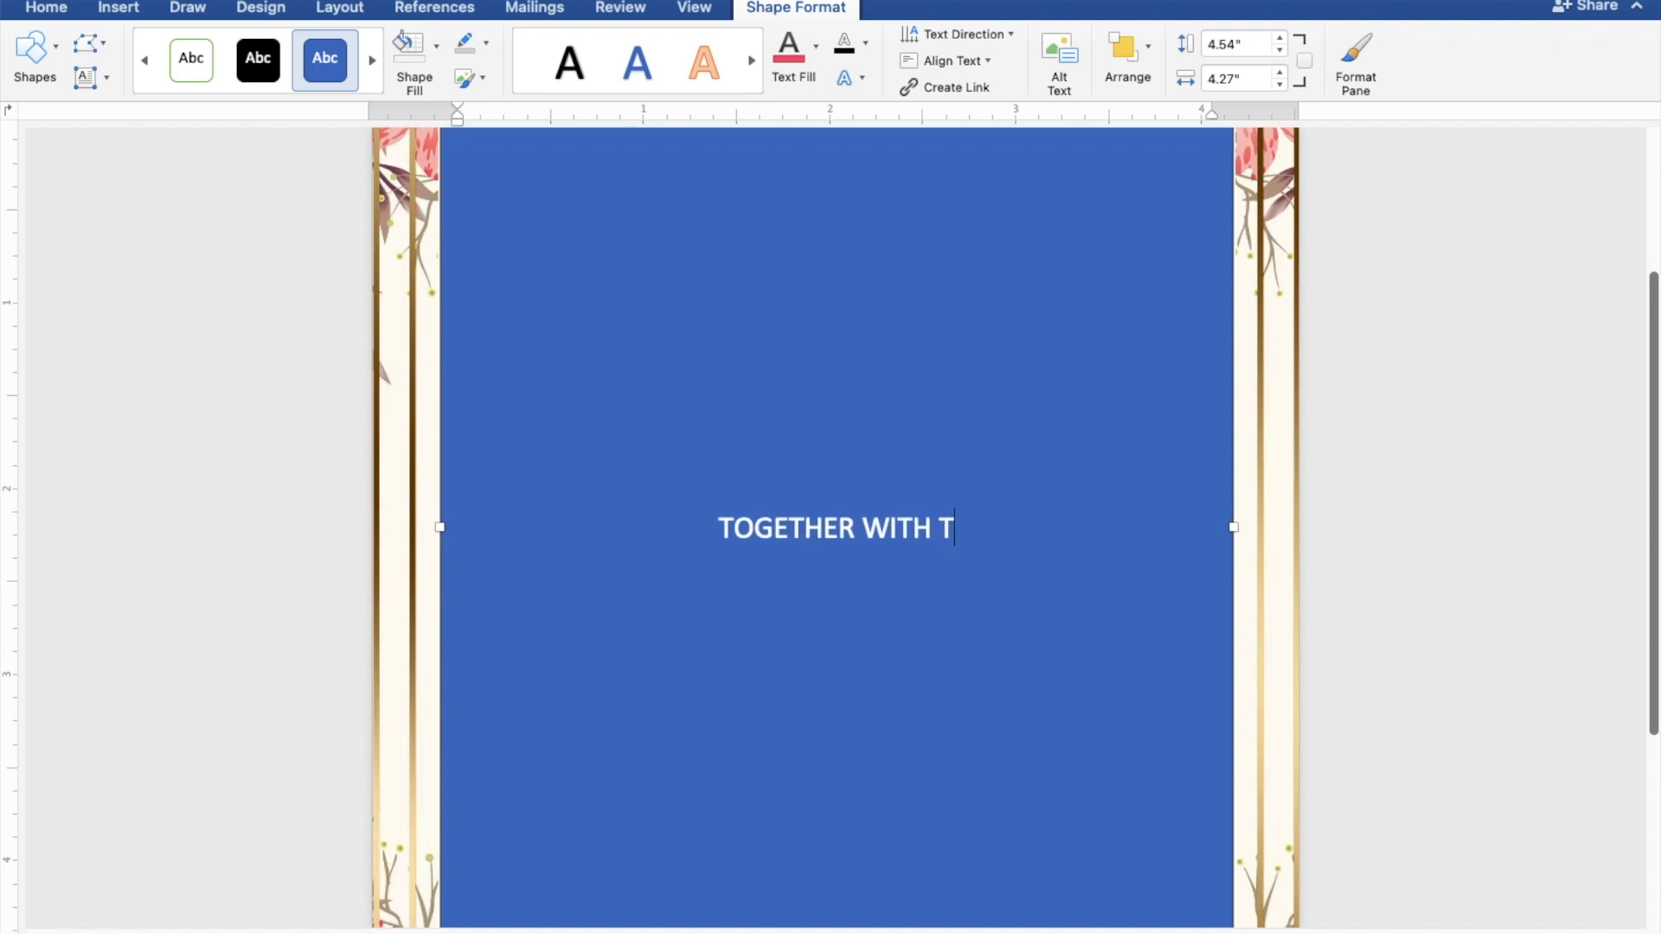
{"action": "type", "text": "HEIR"}
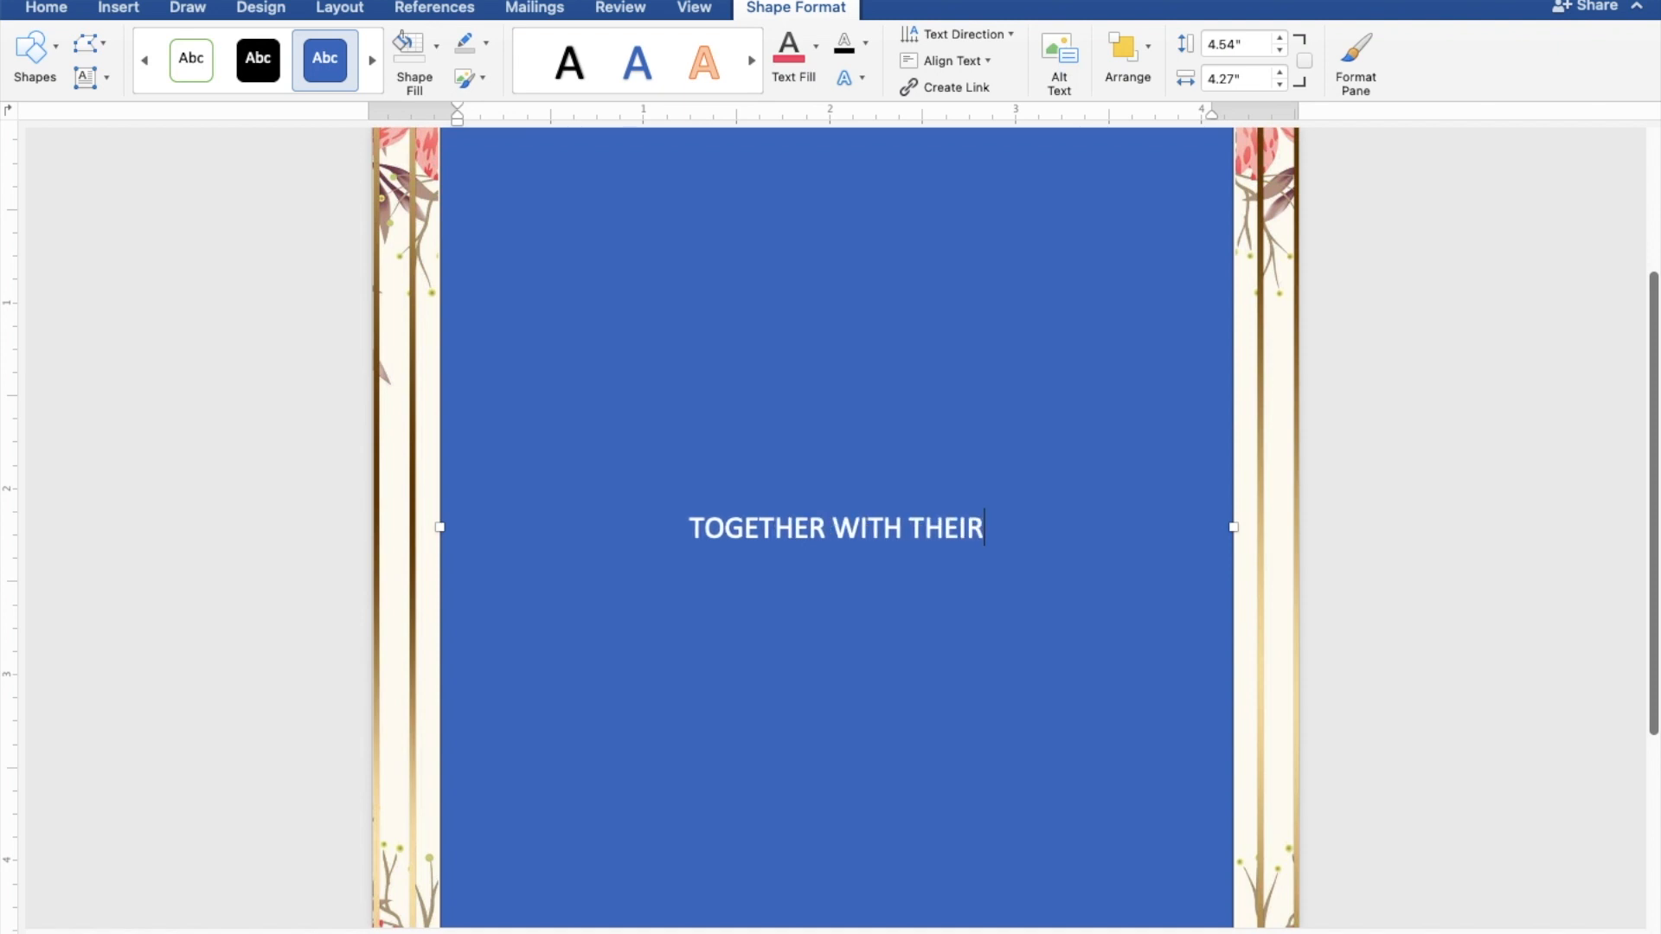
{"action": "type", "text": " FAM"}
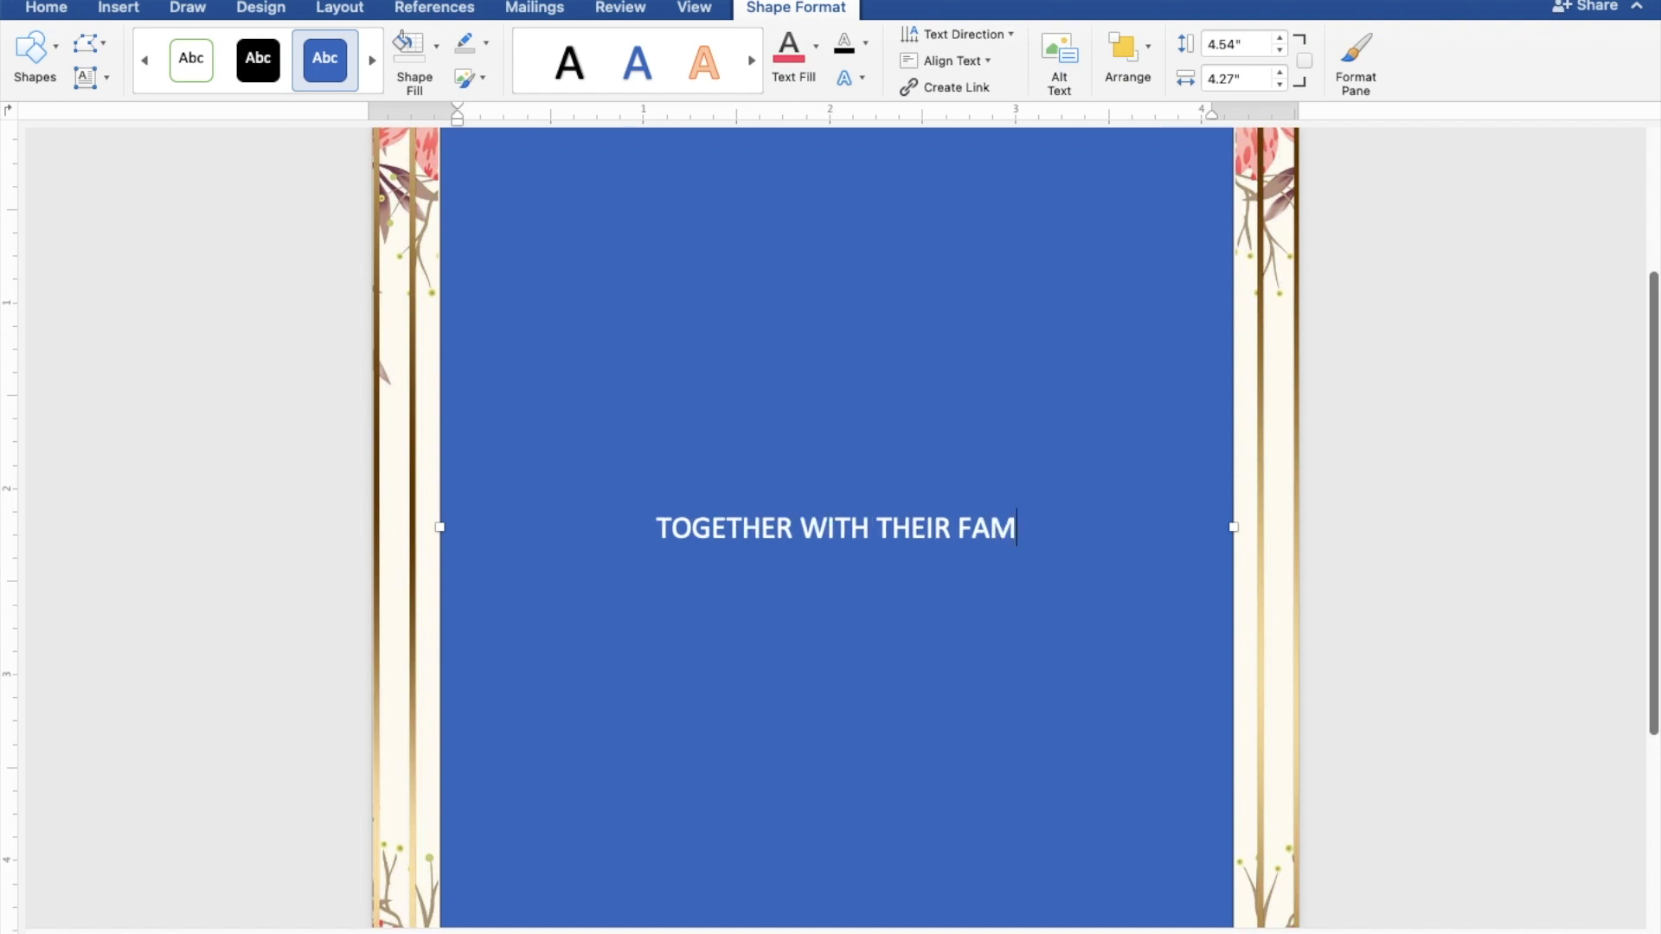
{"action": "type", "text": "ILIES"}
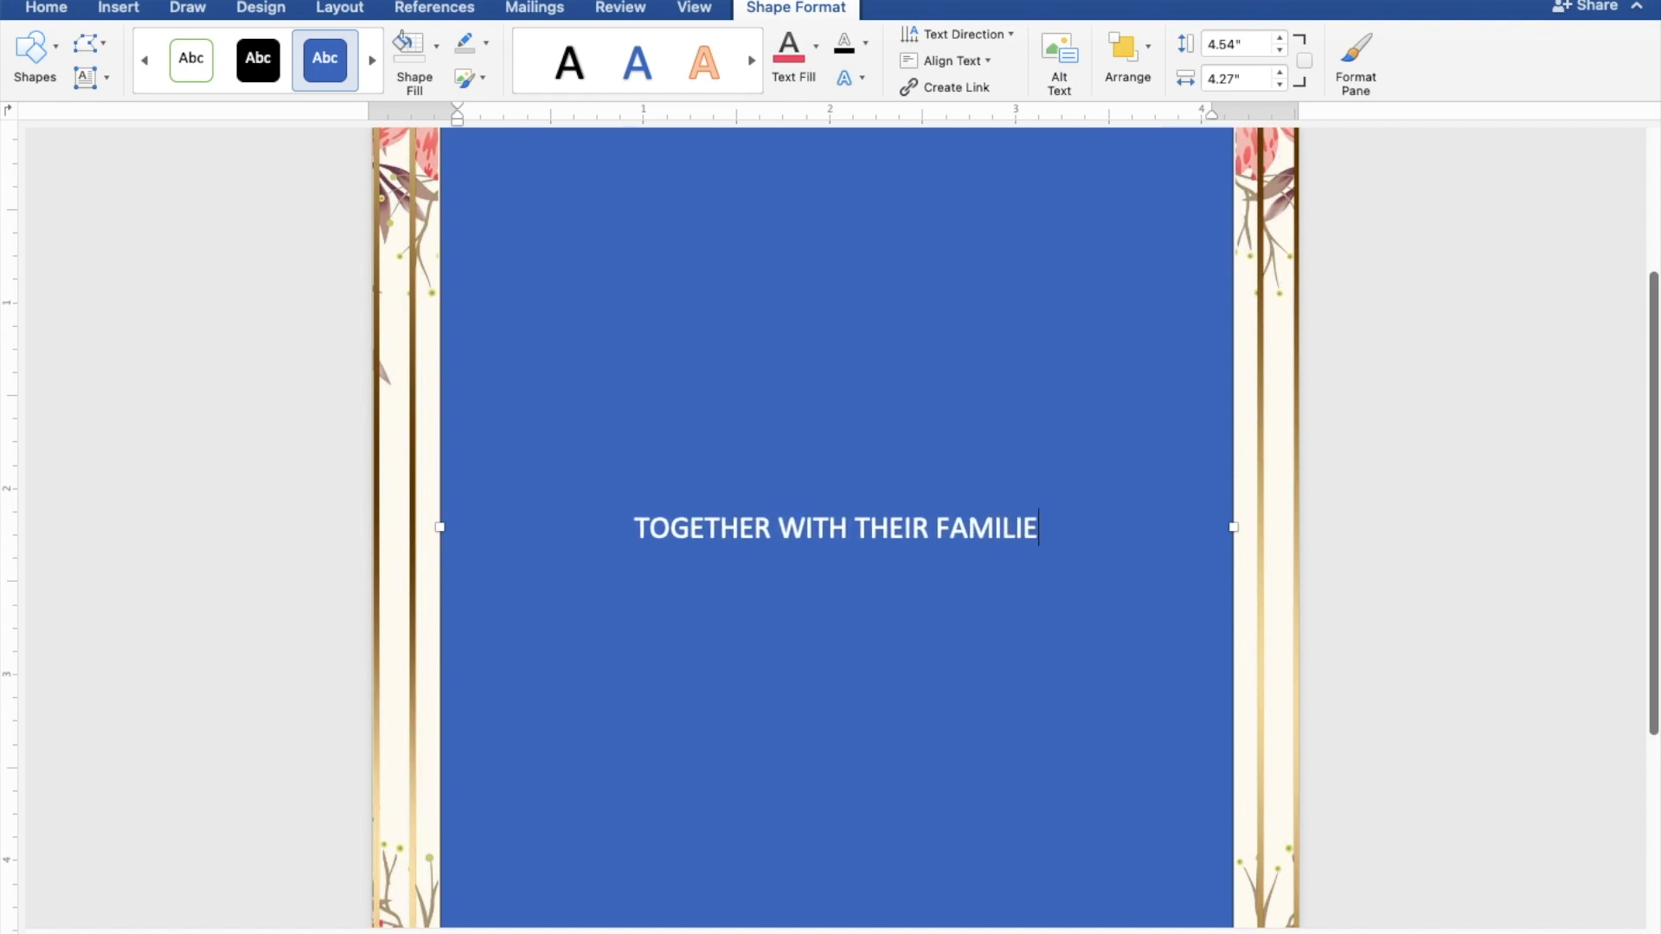
{"action": "key", "text": "Return"}
{"action": "key", "text": "Return"}
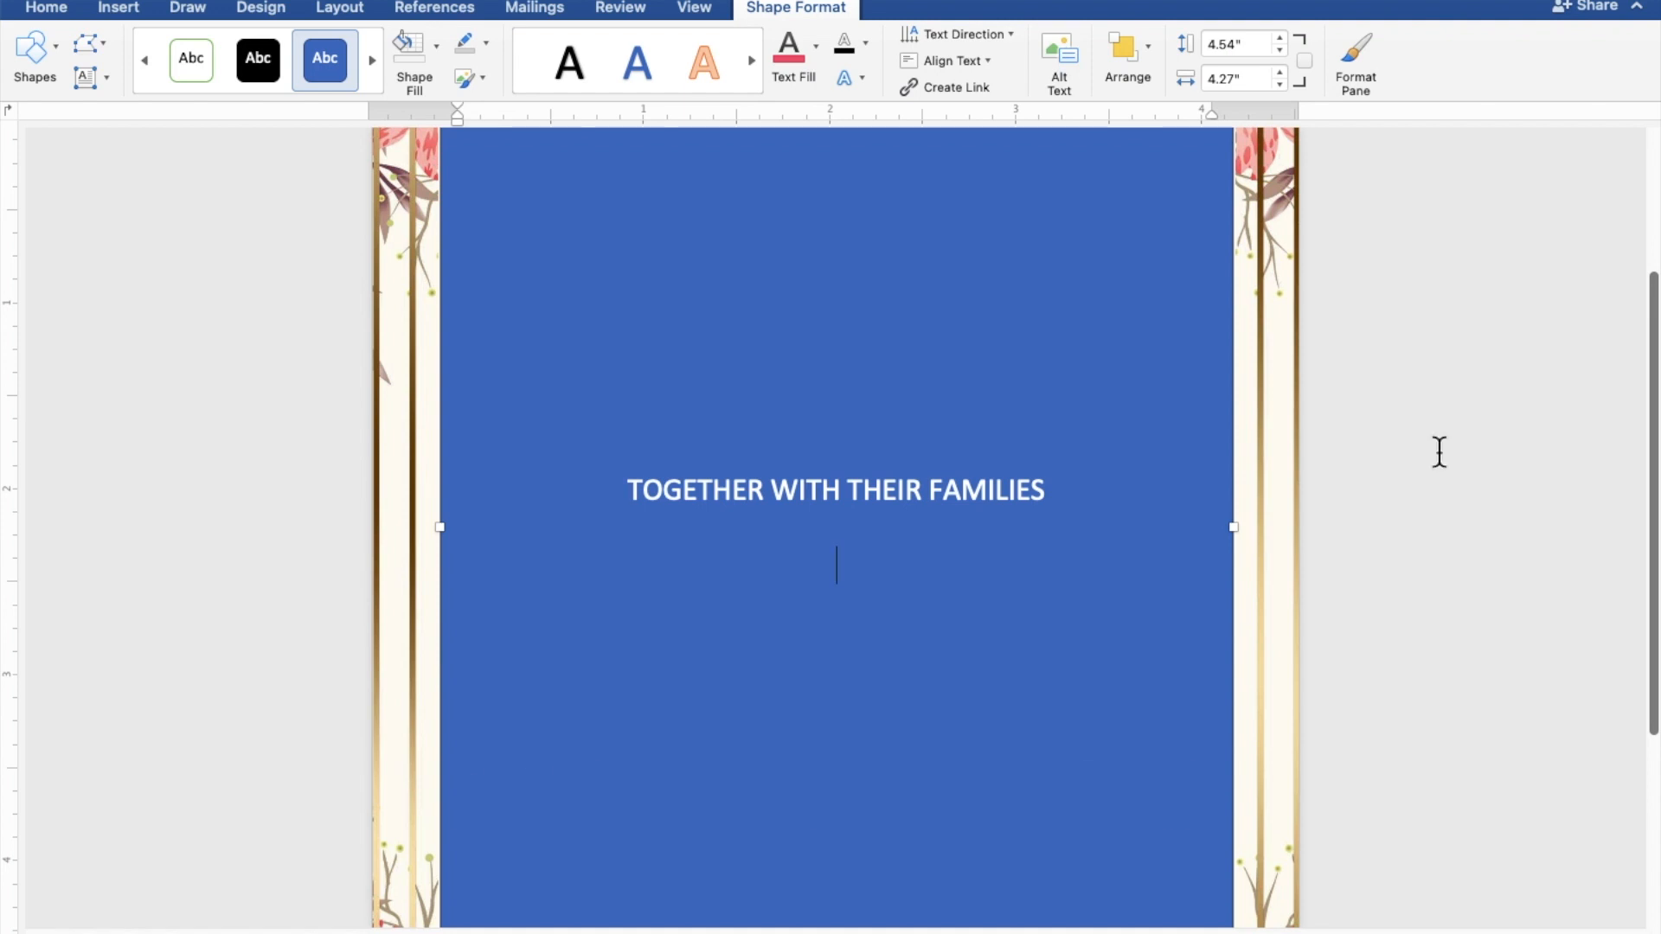
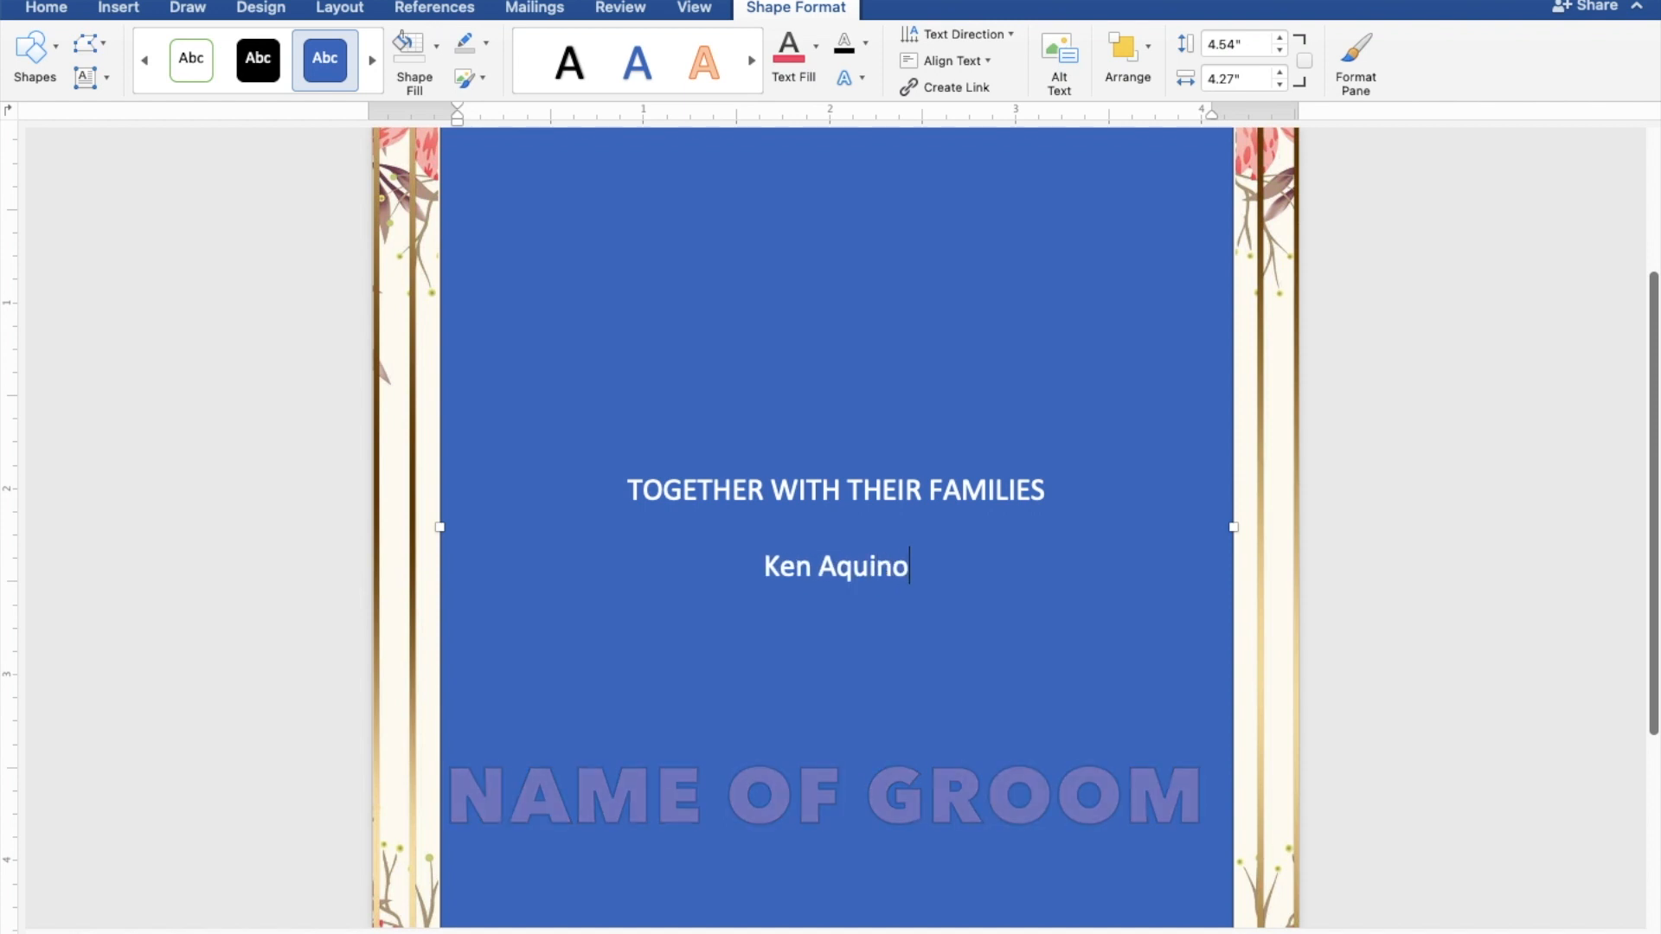
Step: Add the groom's name, AND, and the bride's name on separate lines
{"action": "key", "text": "Return"}
{"action": "type", "text": "AND"}
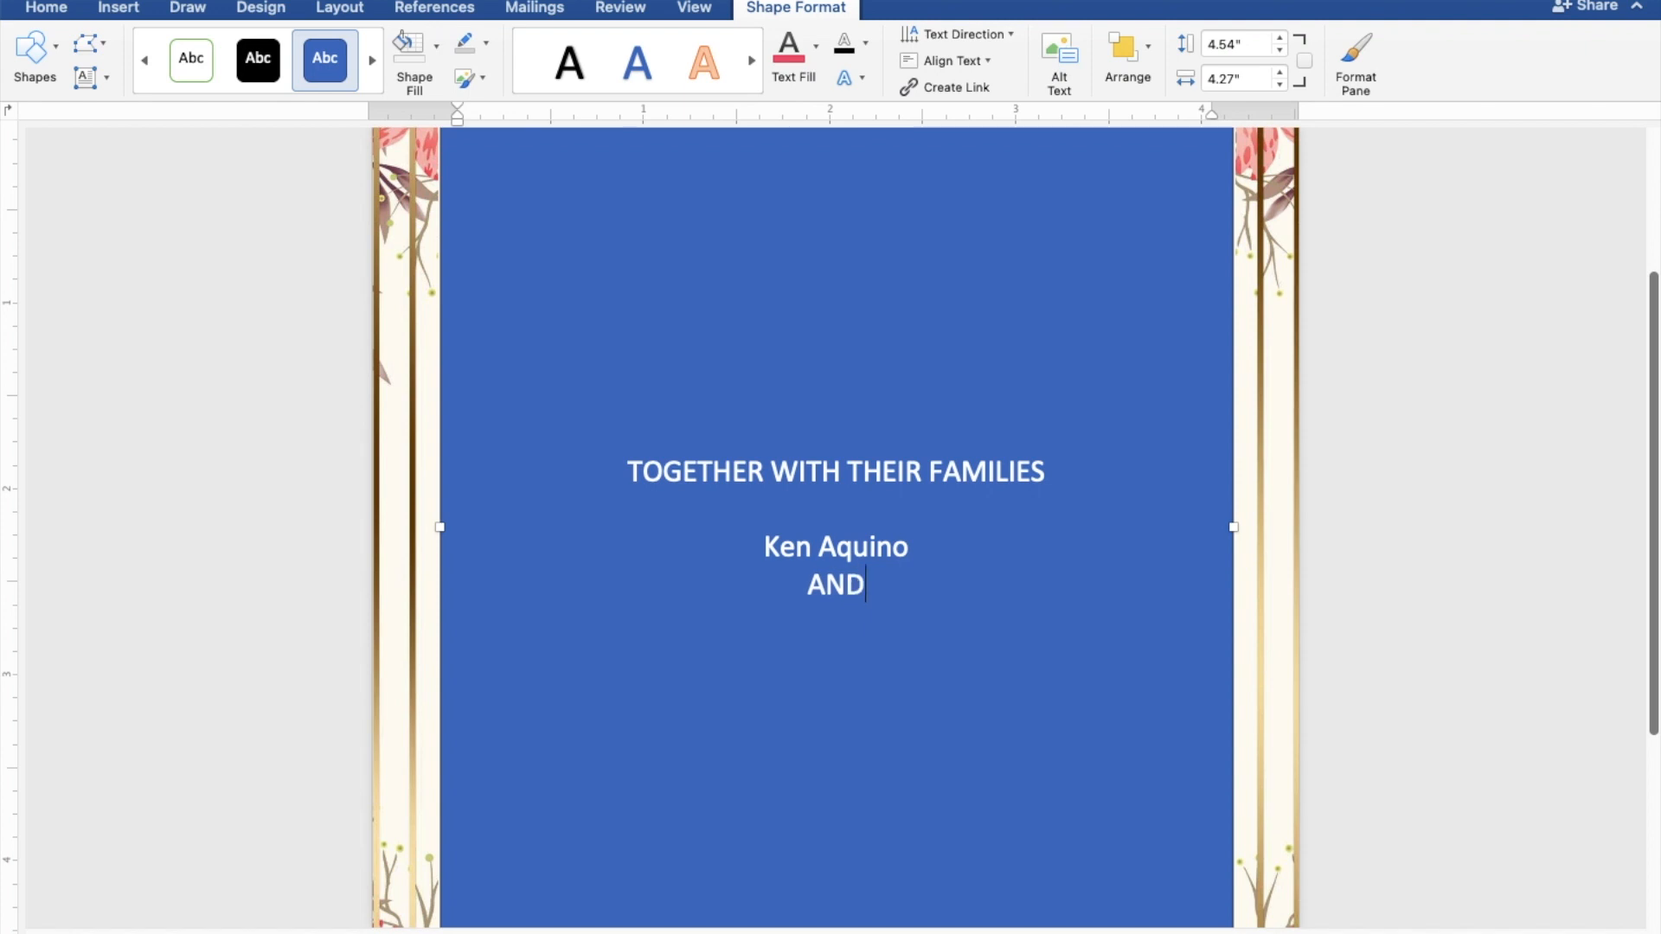
{"action": "key", "text": "Return"}
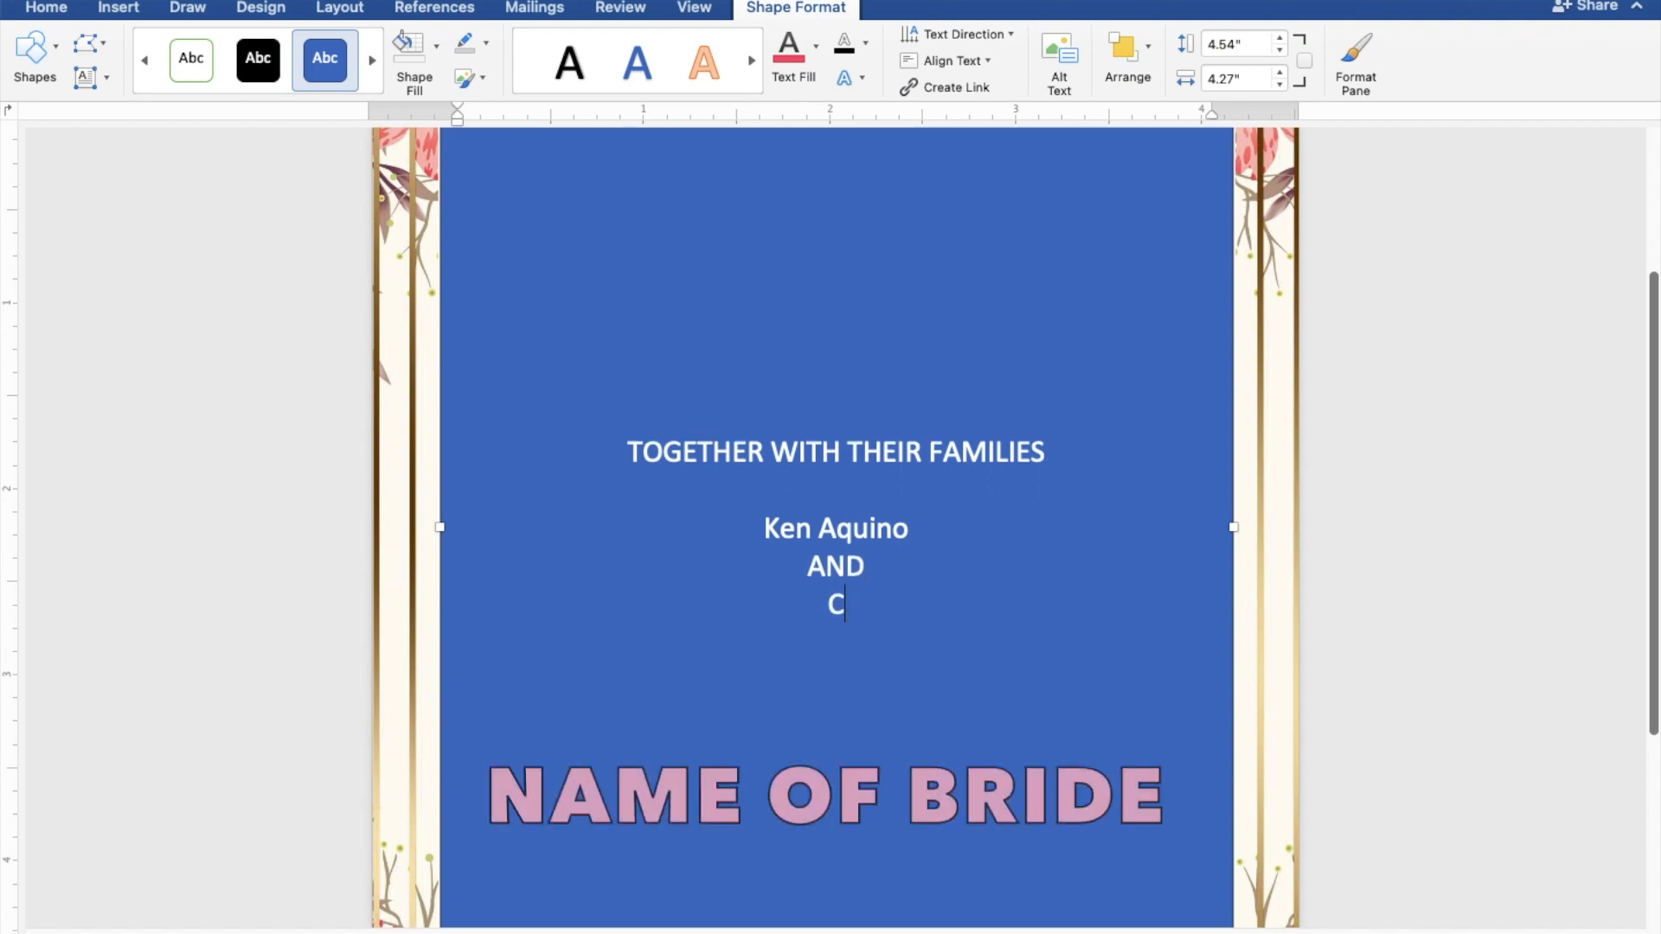
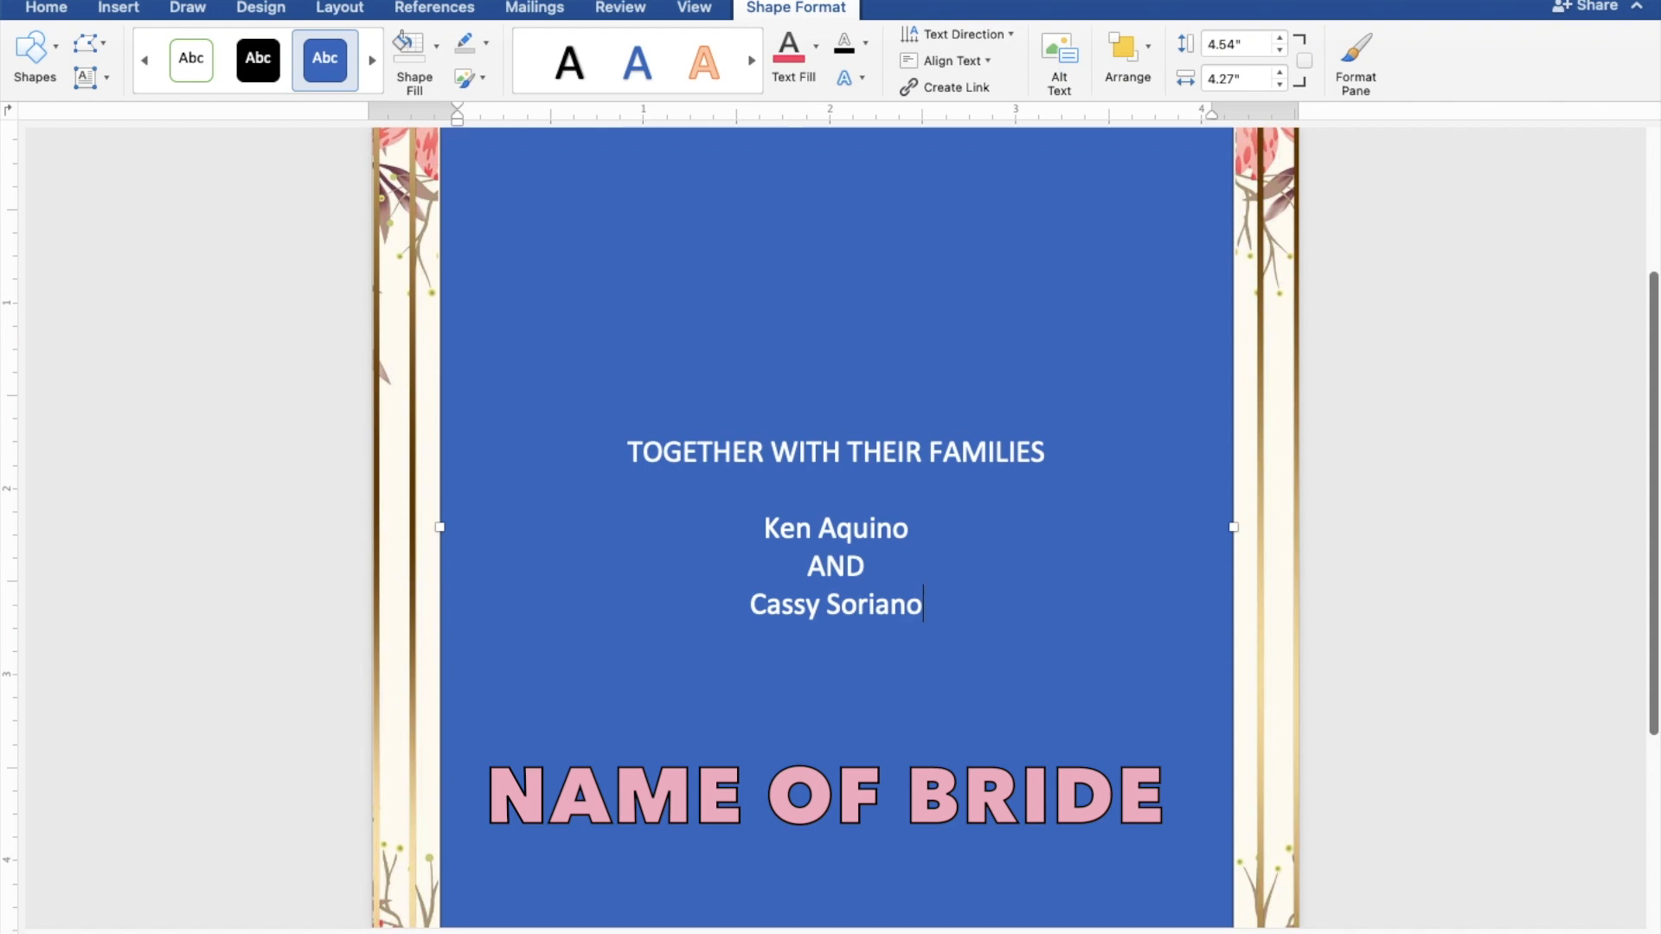
{"action": "key", "text": "Return"}
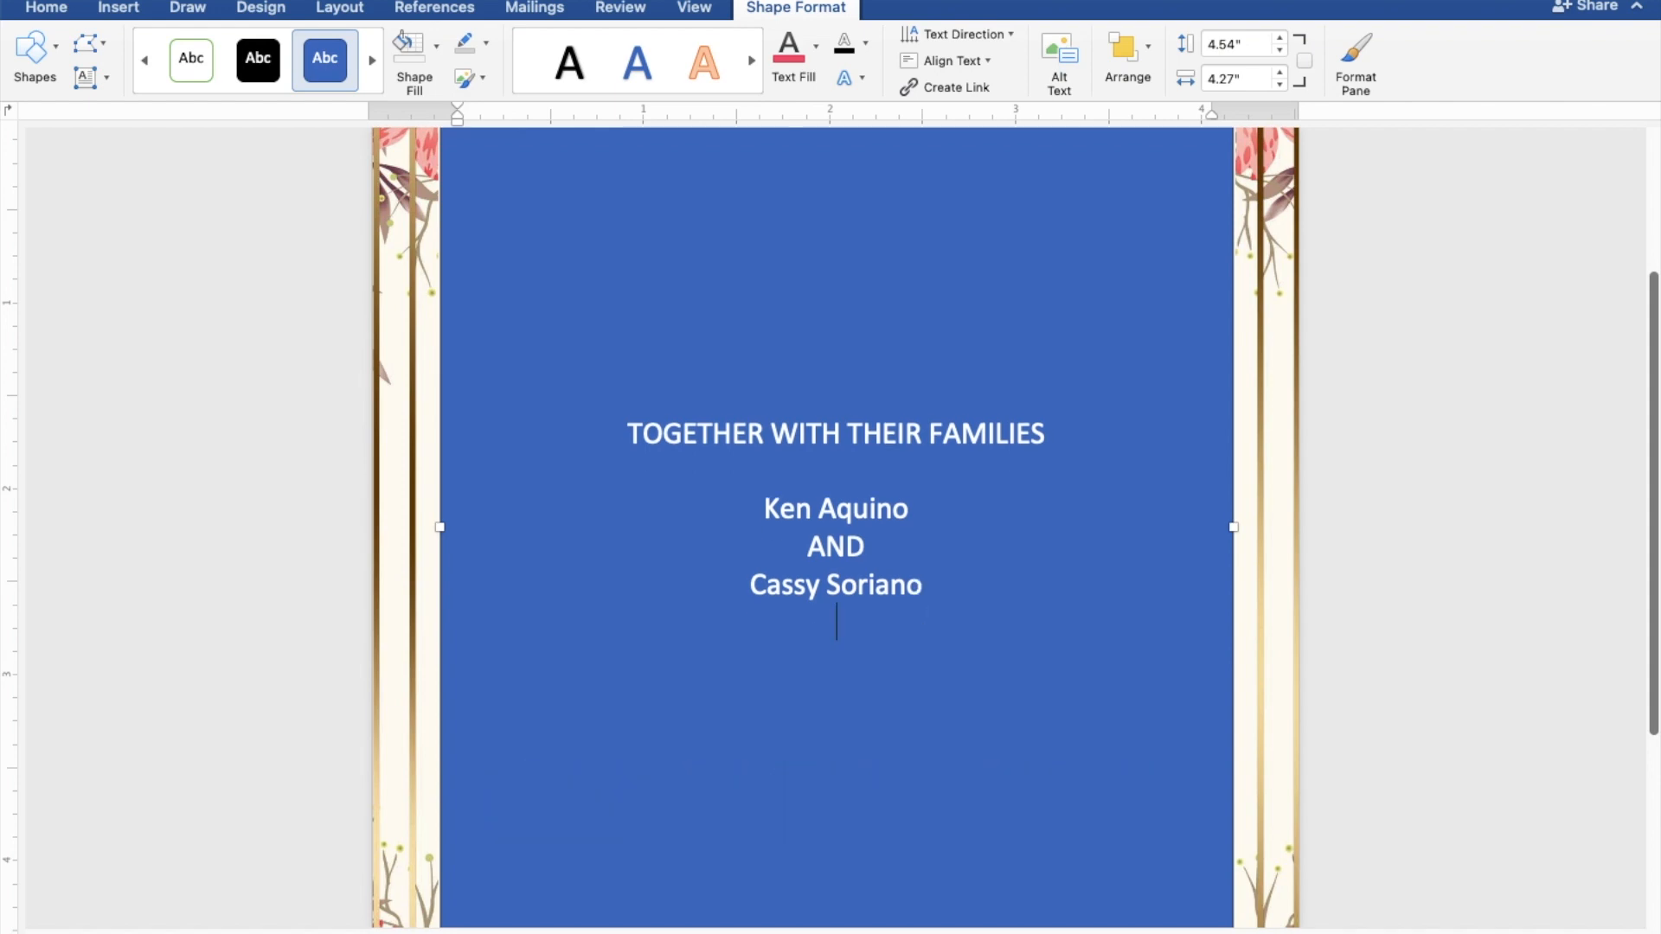
{"action": "key", "text": "Return"}
Step: Type REQUEST THE PLEASURE OF YOUR PRESENCE and AS THEY JOYFULLY UNITE IN MARRIAGE
{"action": "type", "text": "R"}
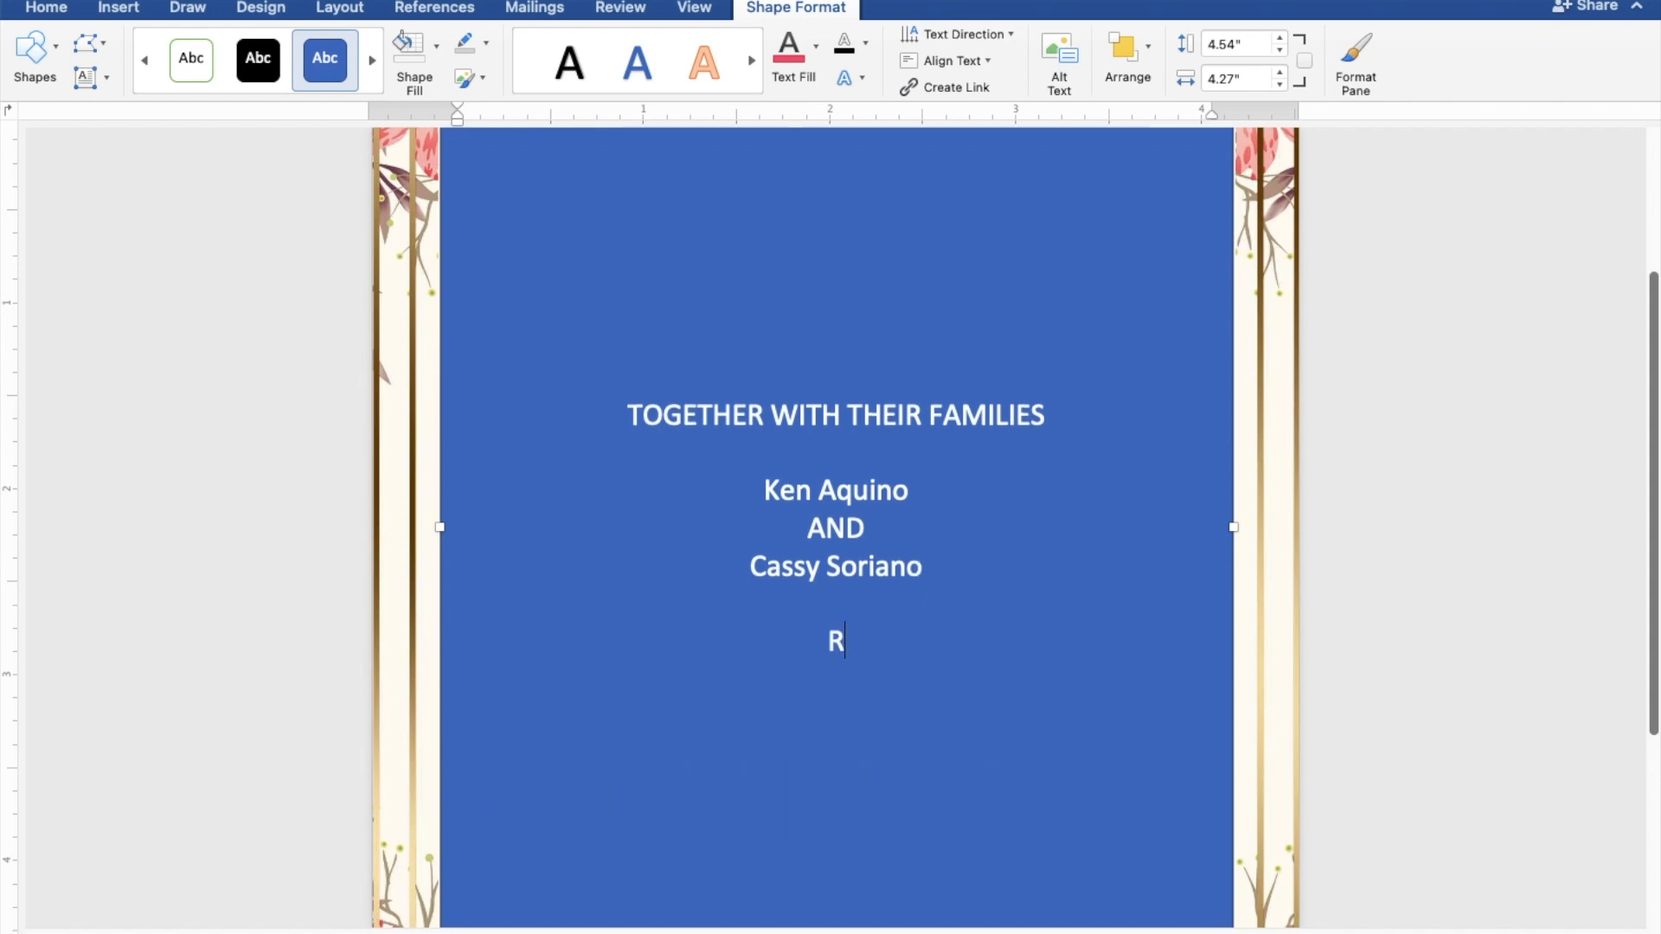
{"action": "type", "text": "EQUEST"}
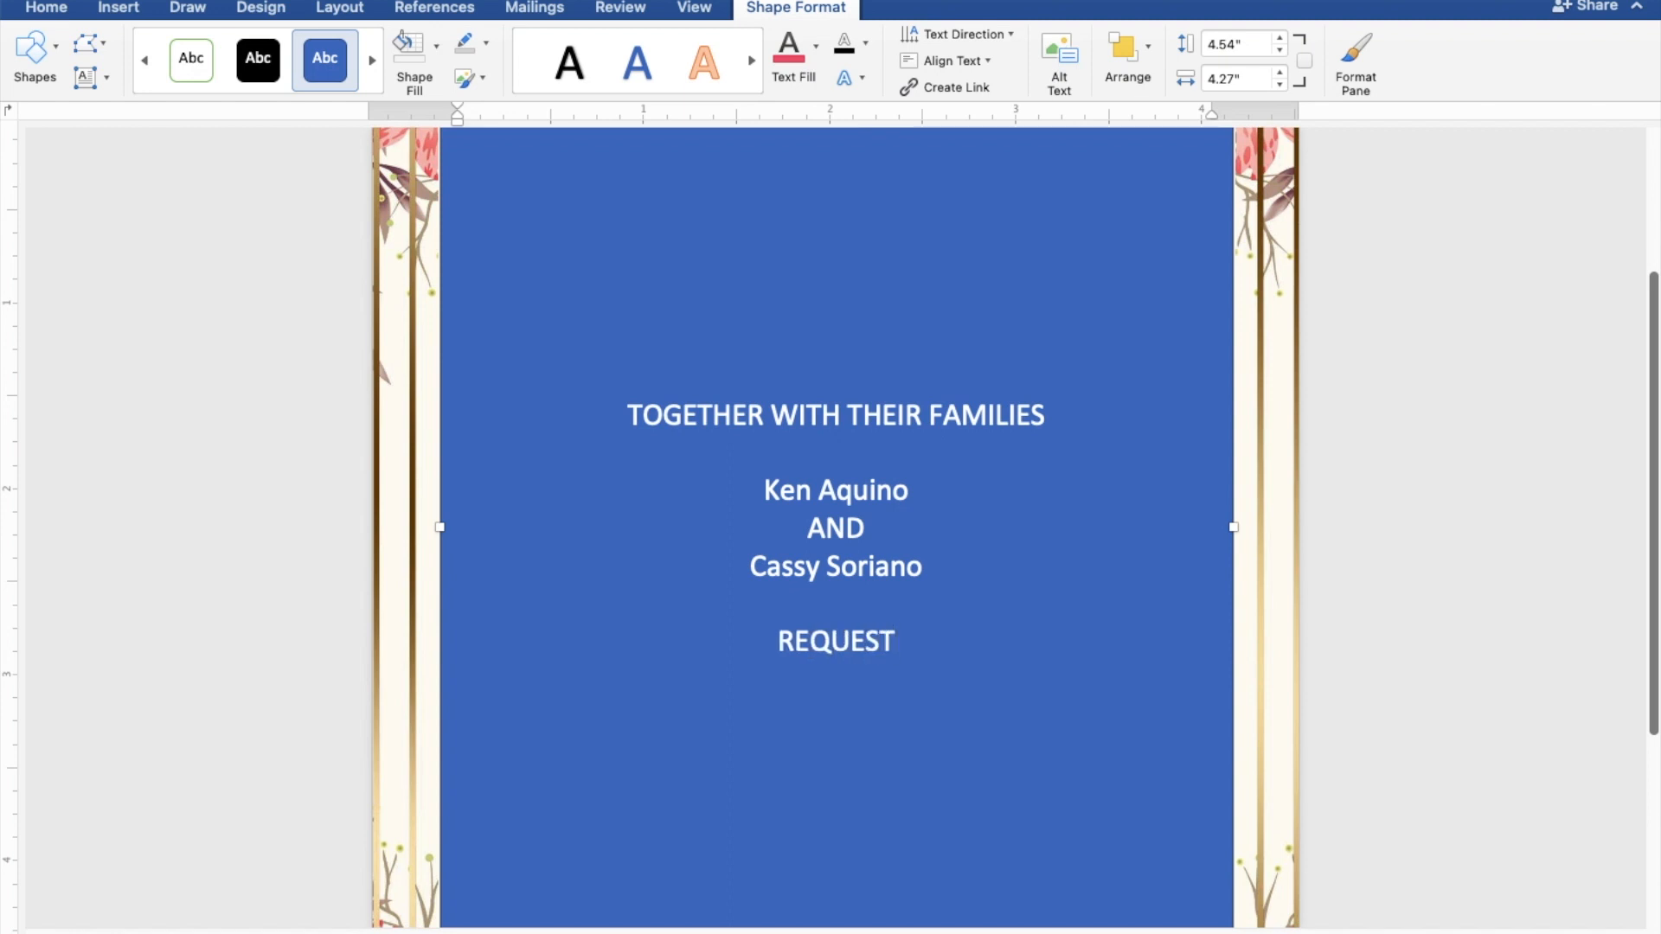
{"action": "type", "text": " THE "}
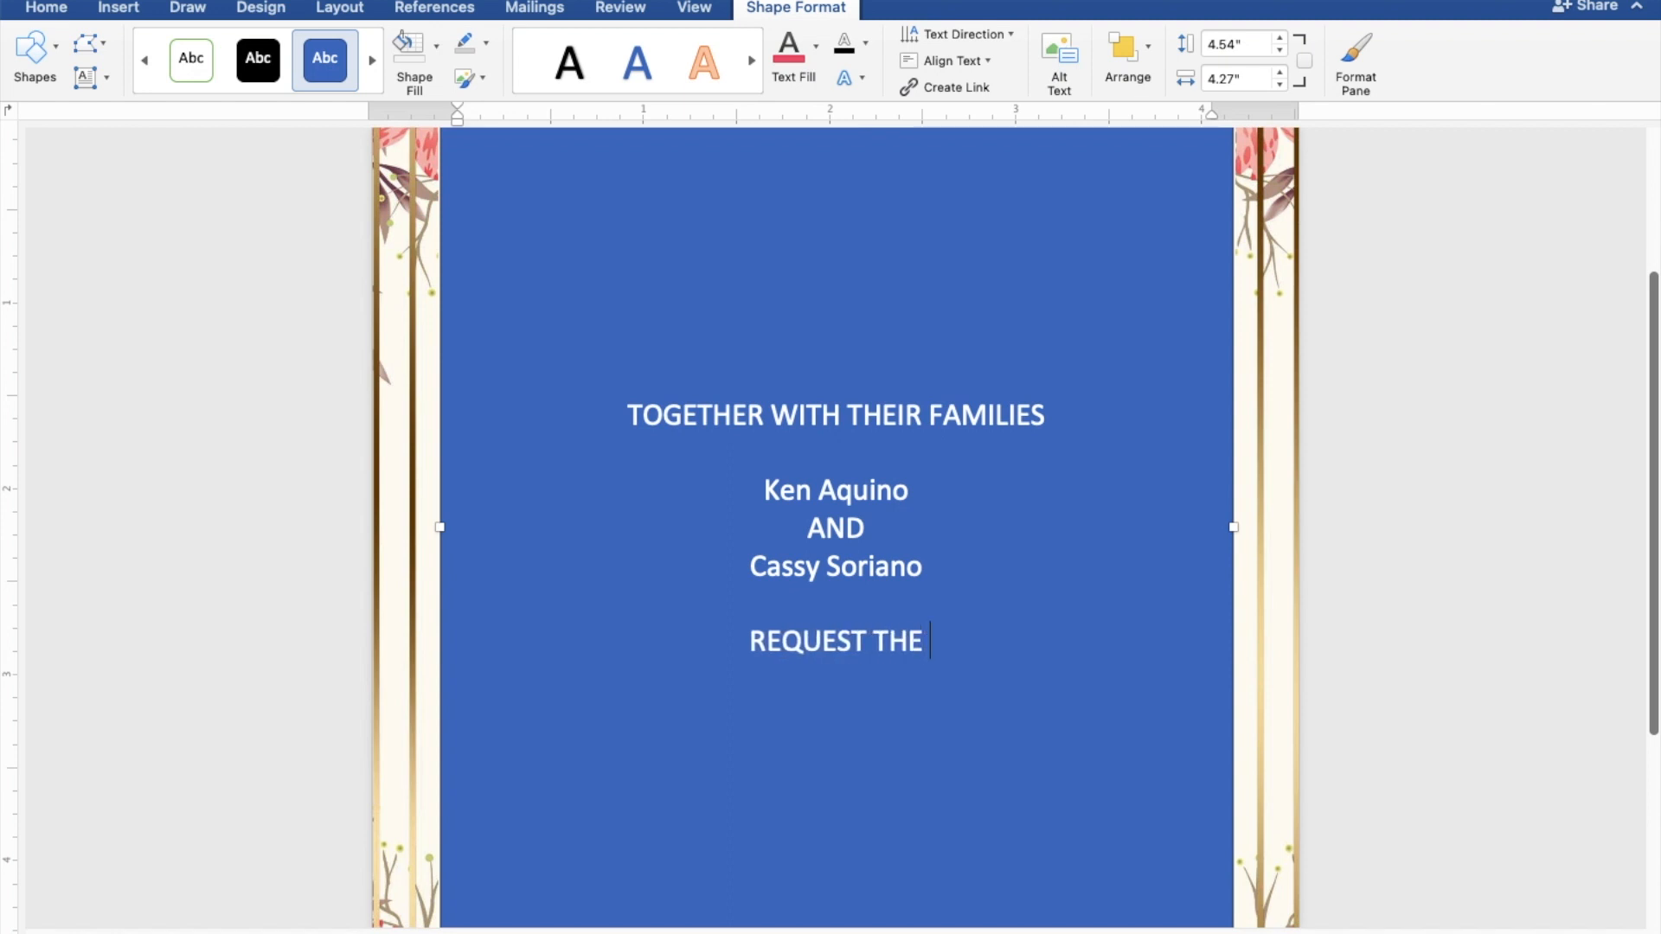
{"action": "type", "text": "PLE"}
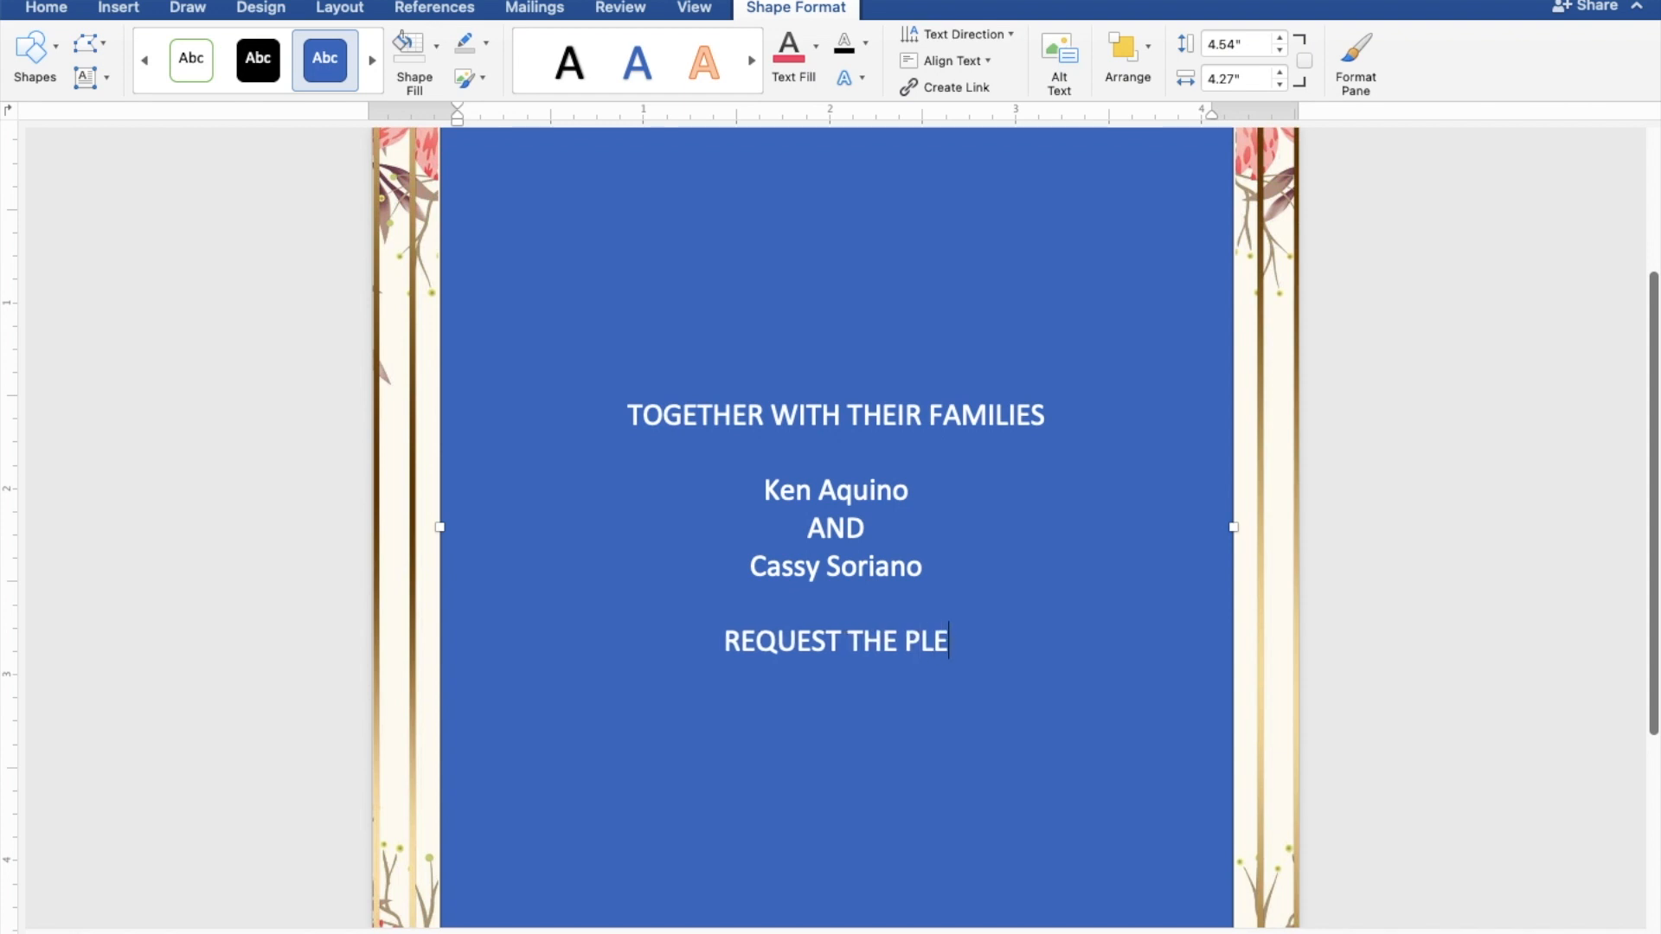
{"action": "type", "text": "ASURE"}
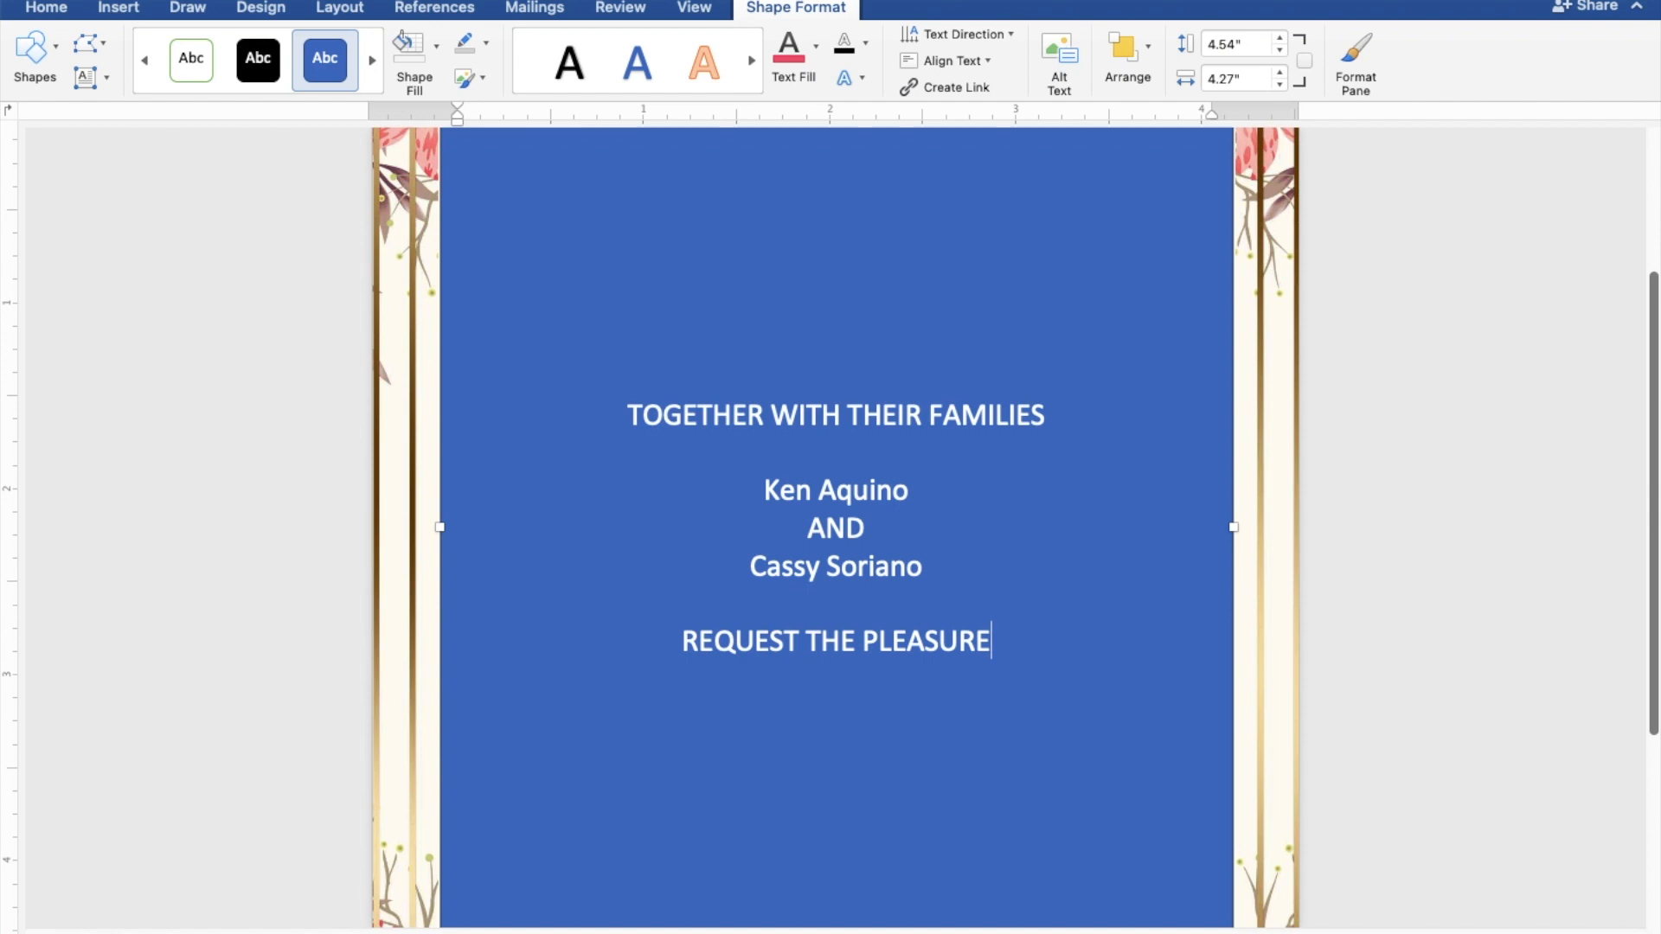
{"action": "type", "text": " OF"}
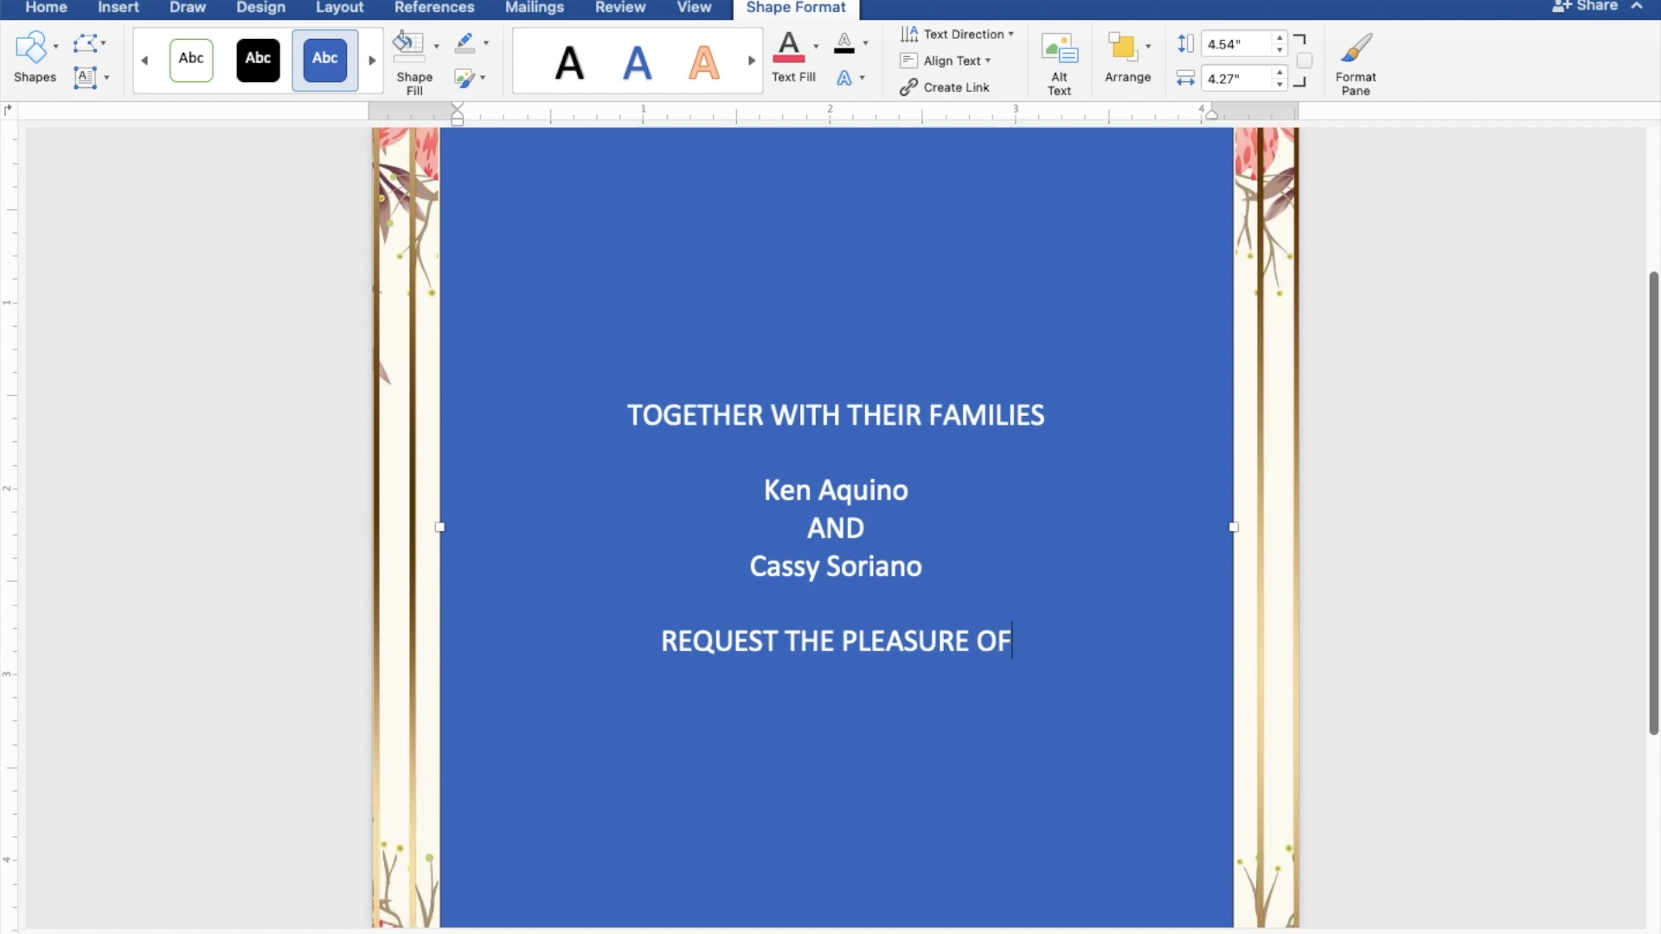
{"action": "type", "text": " YOU"}
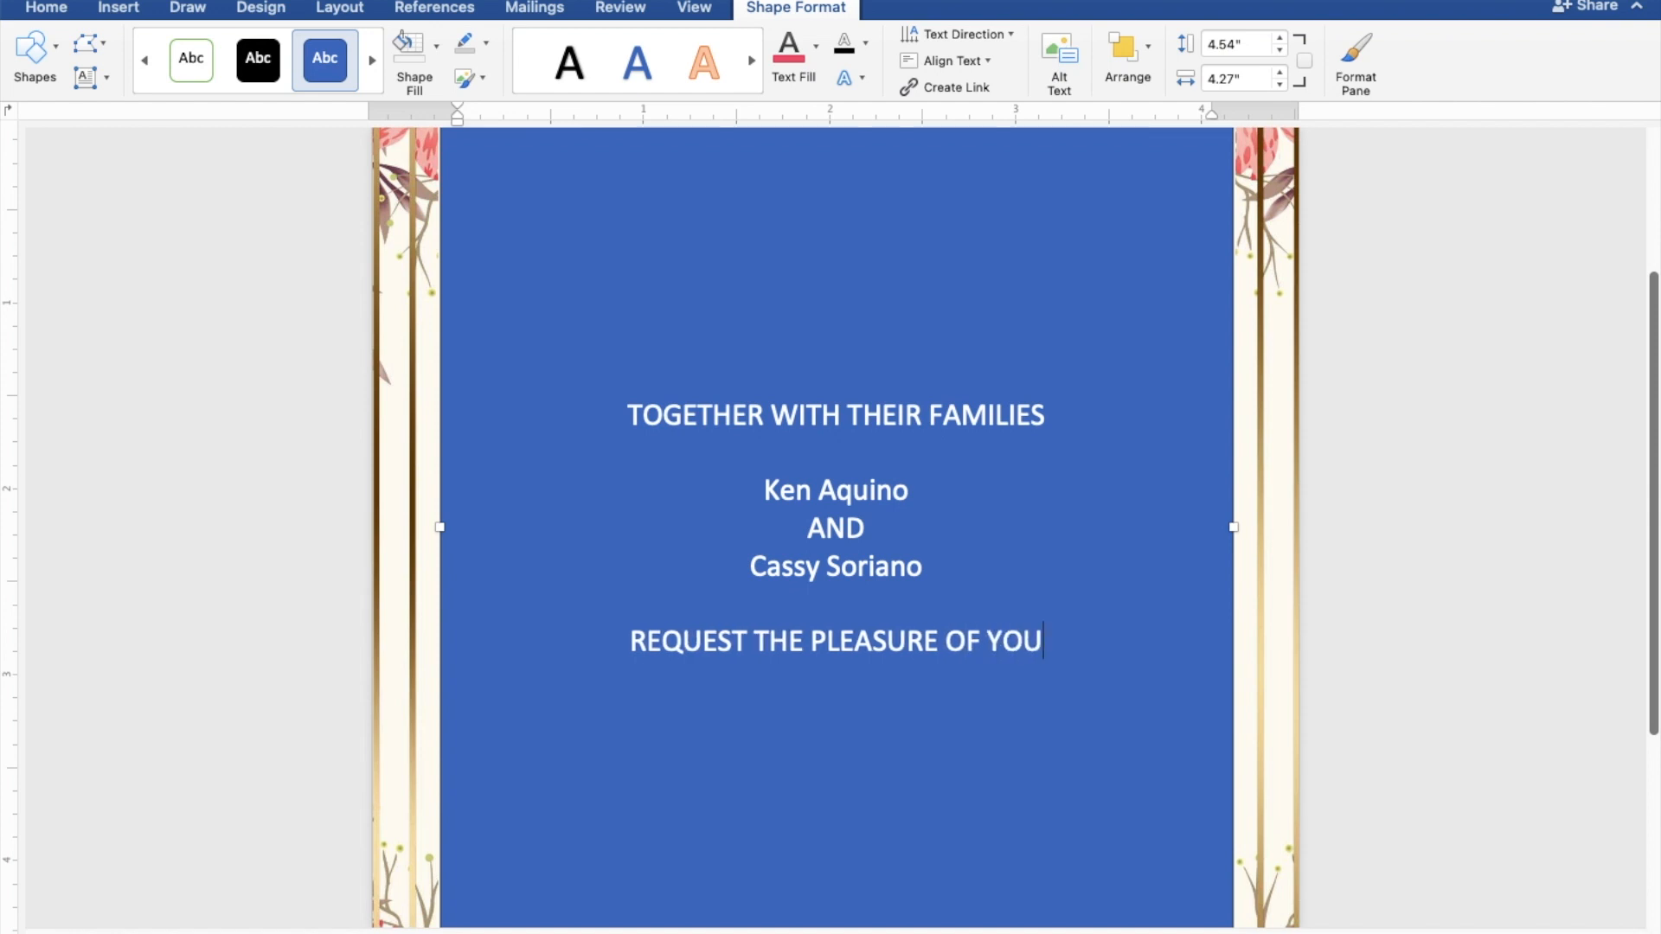
{"action": "type", "text": "RE"}
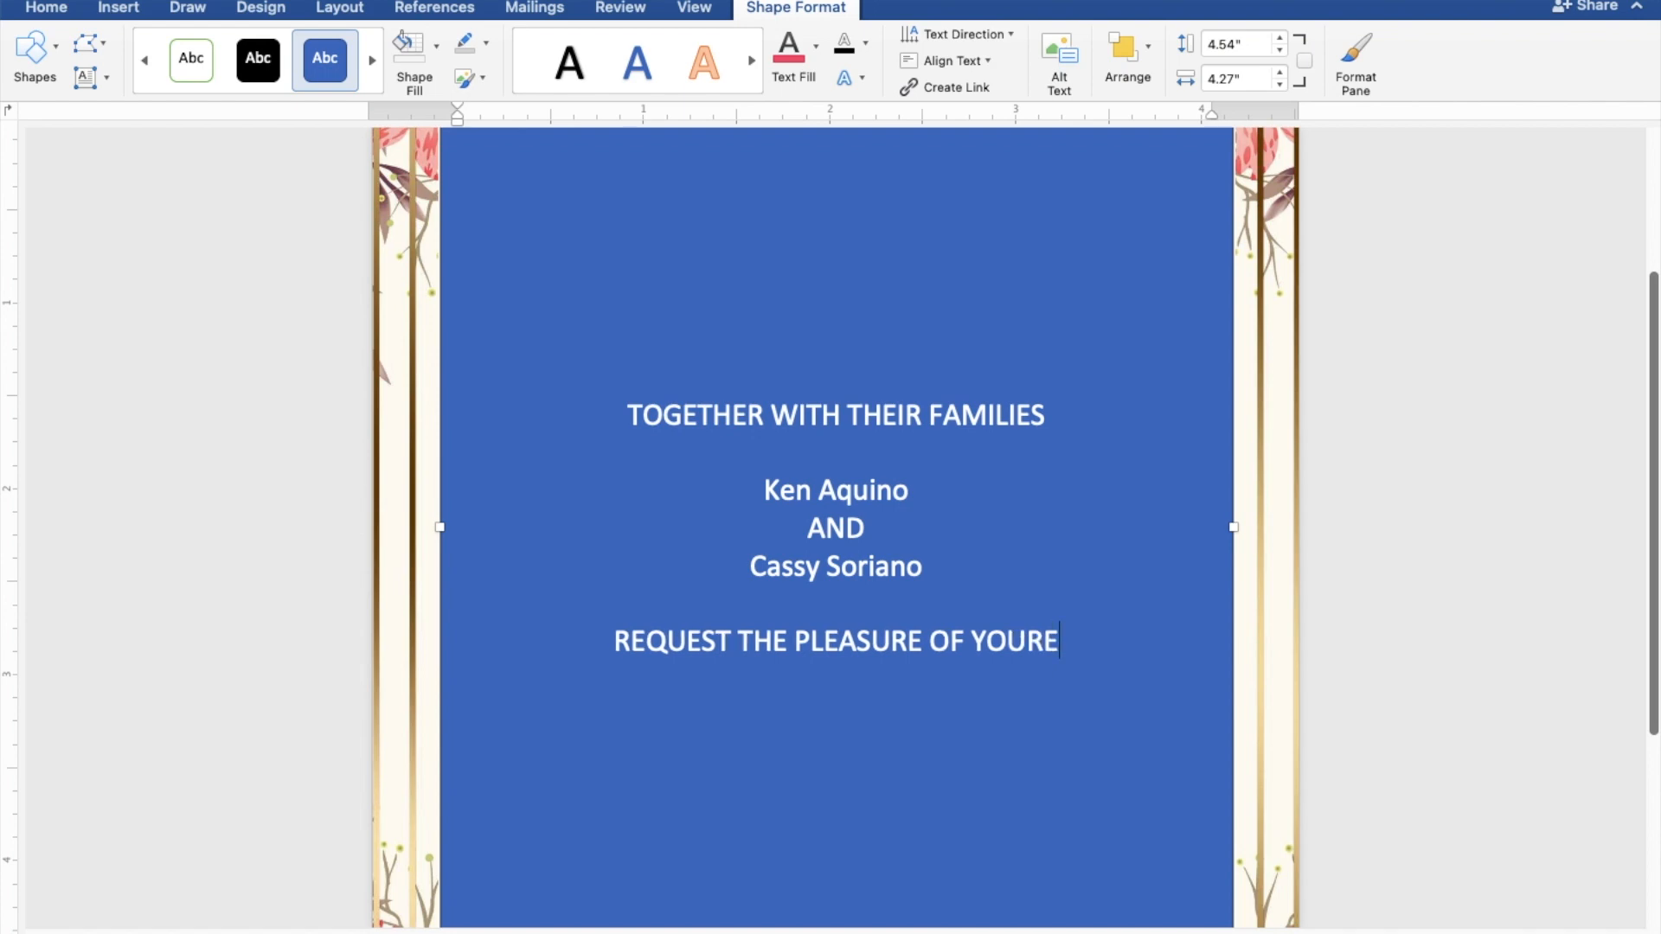
{"action": "key", "text": "BackSpace"}
{"action": "key", "text": "BackSpace"}
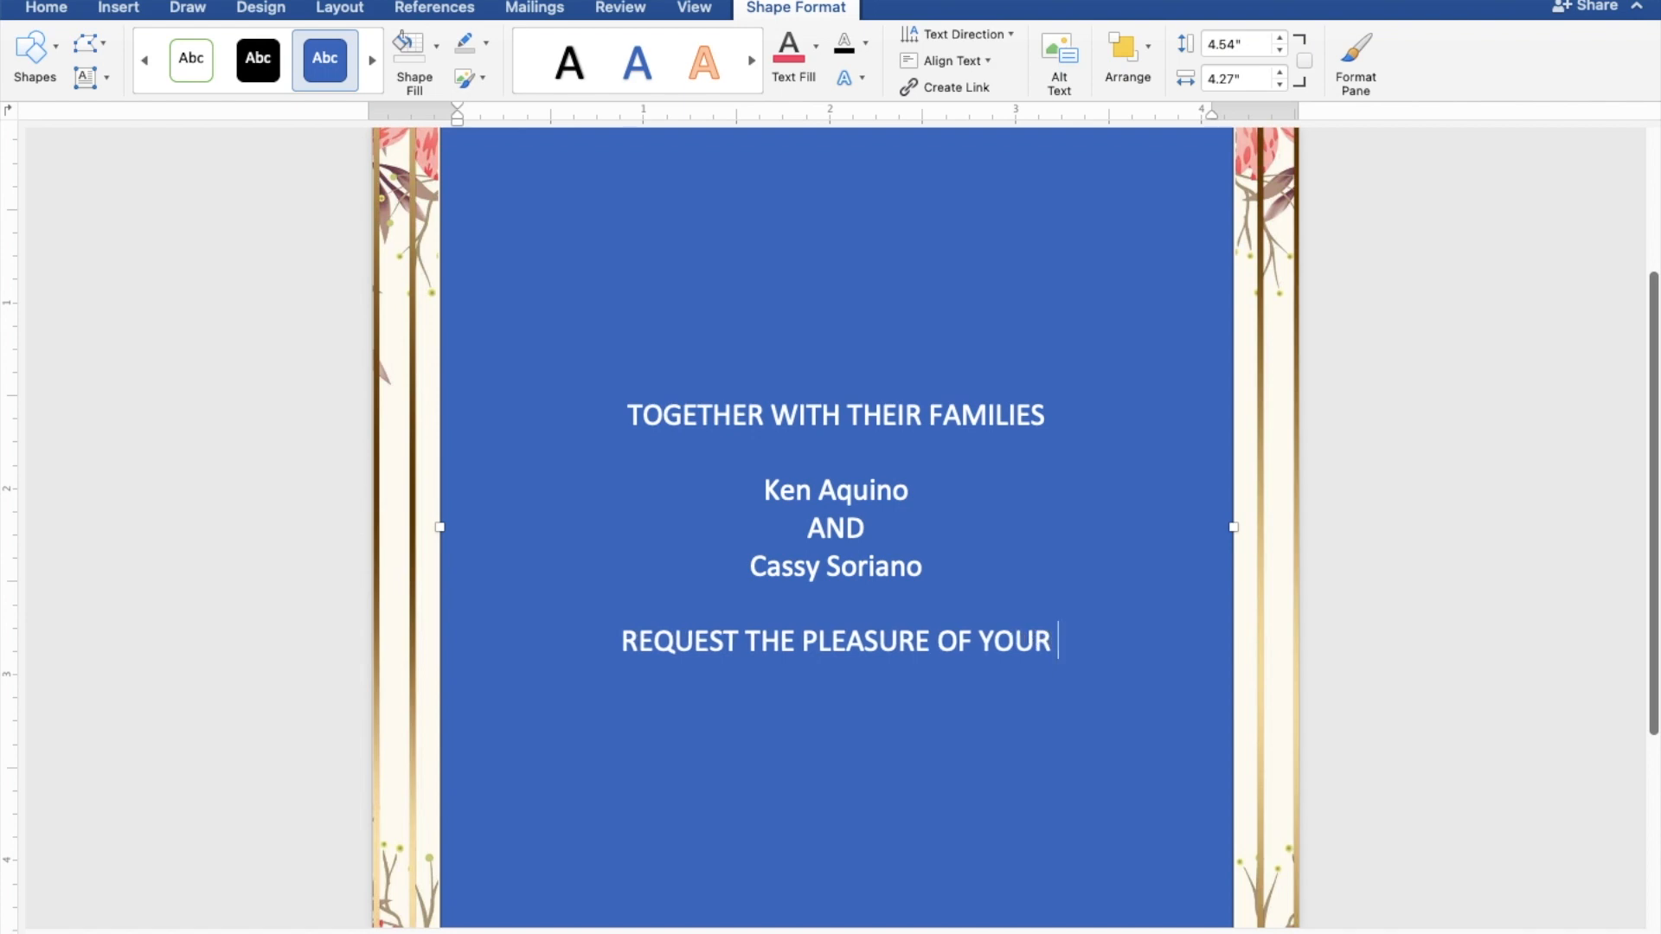
{"action": "type", "text": "PRE"}
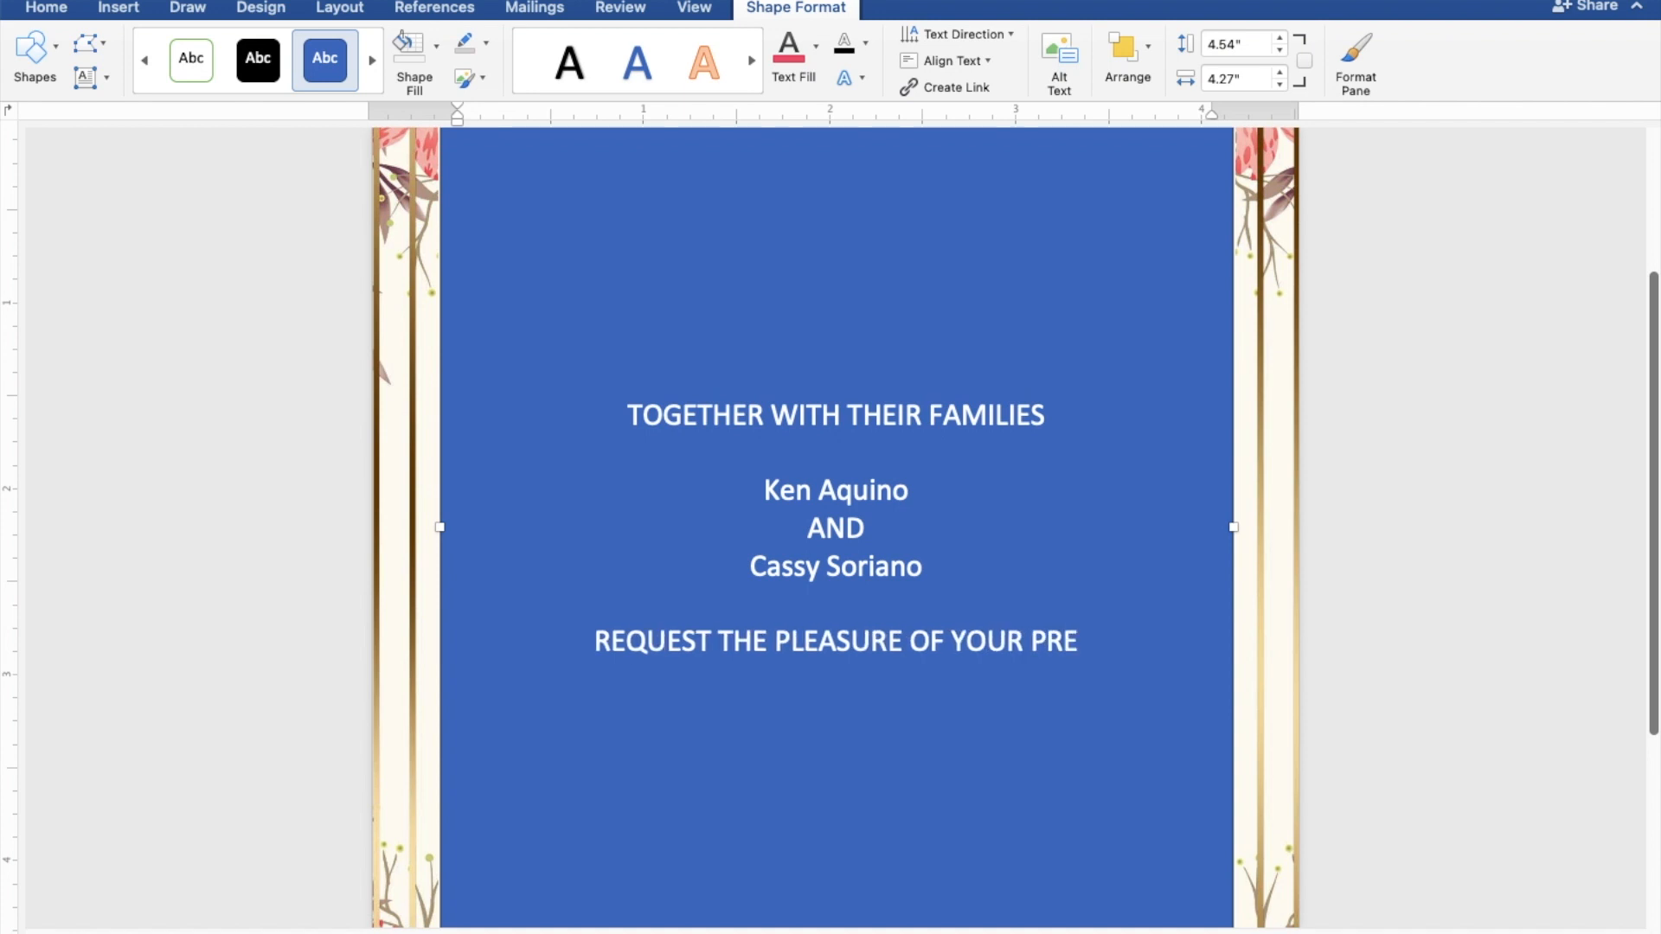
{"action": "type", "text": "SENCE"}
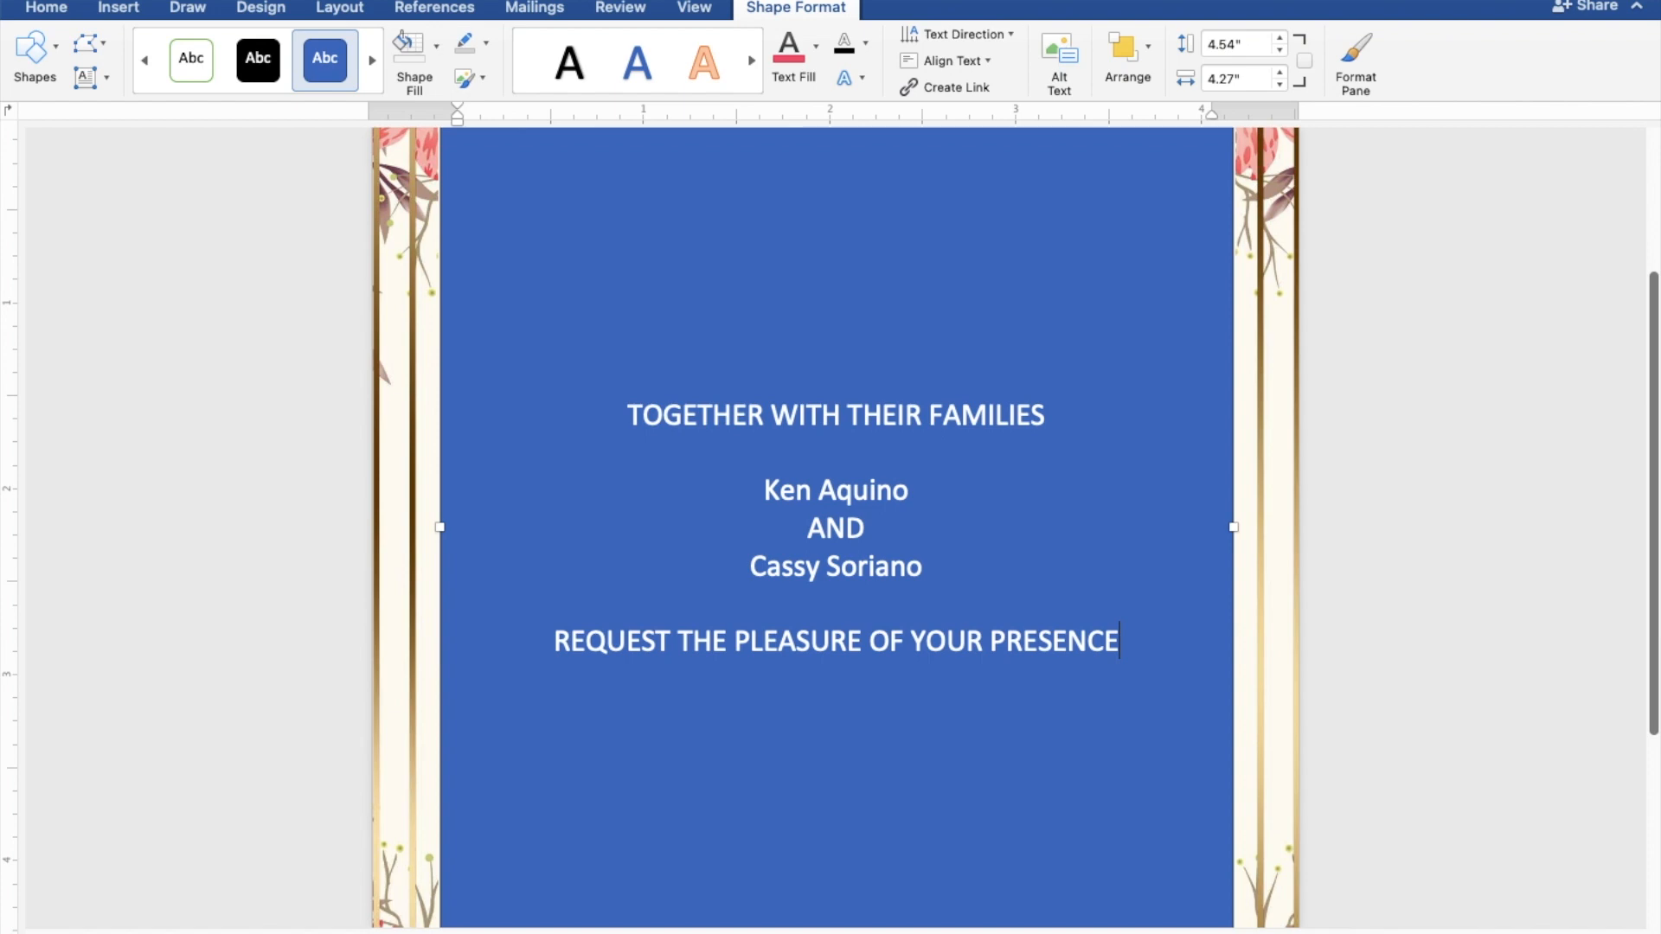
{"action": "key", "text": "Return"}
{"action": "type", "text": "AS T"}
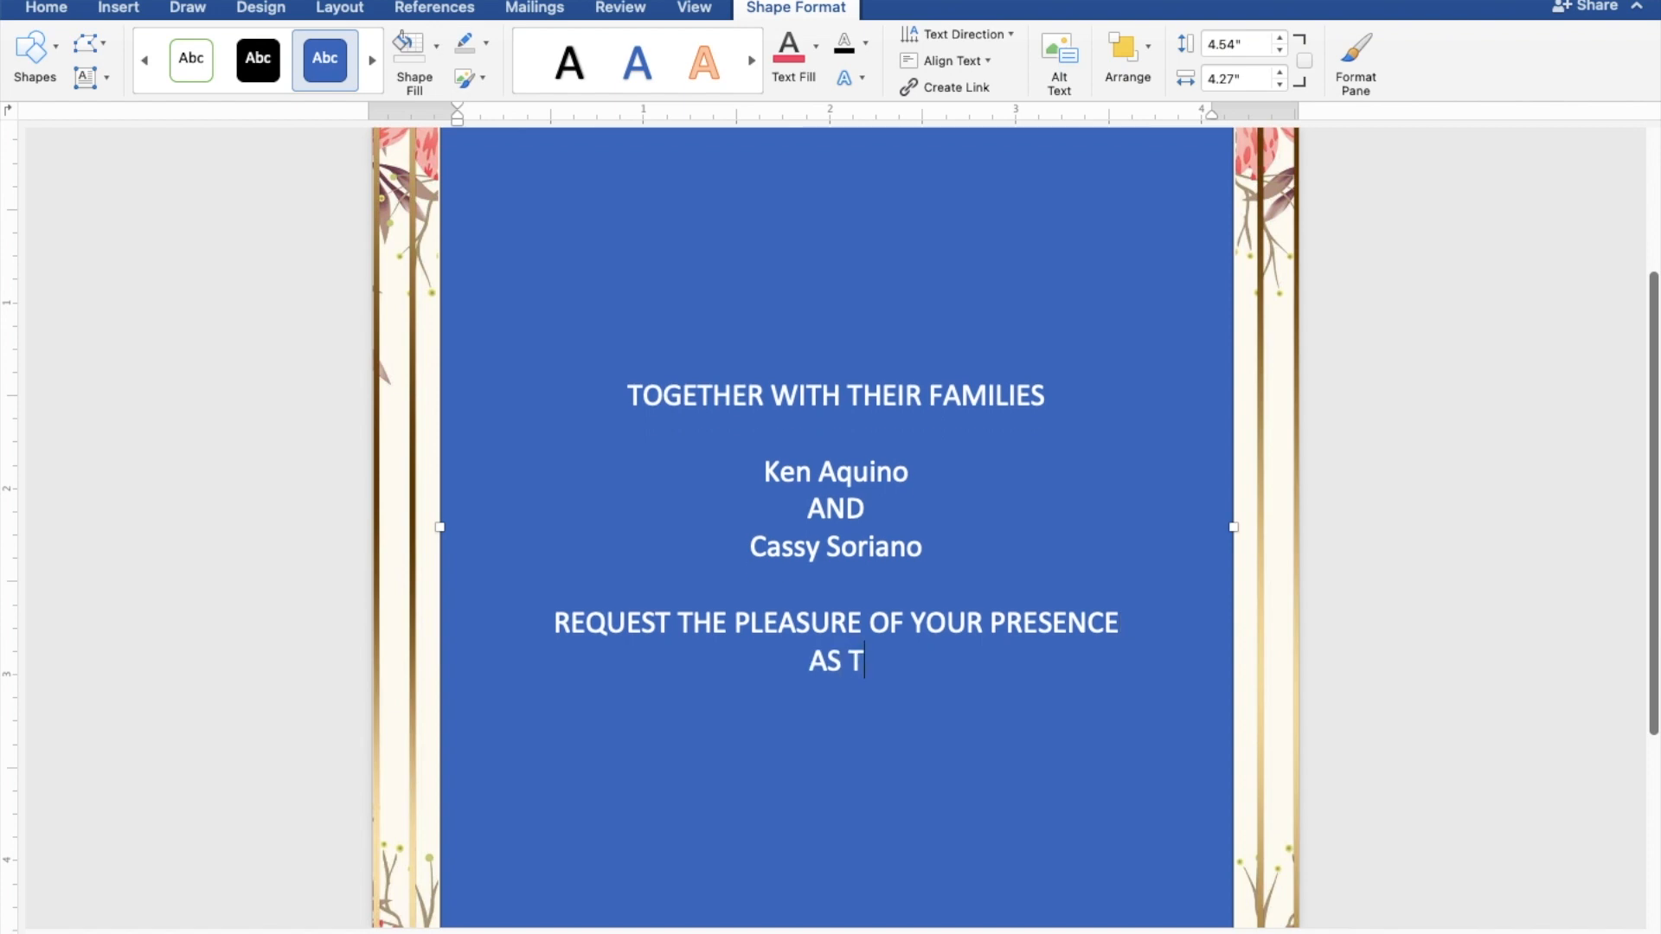
{"action": "type", "text": "HEY "}
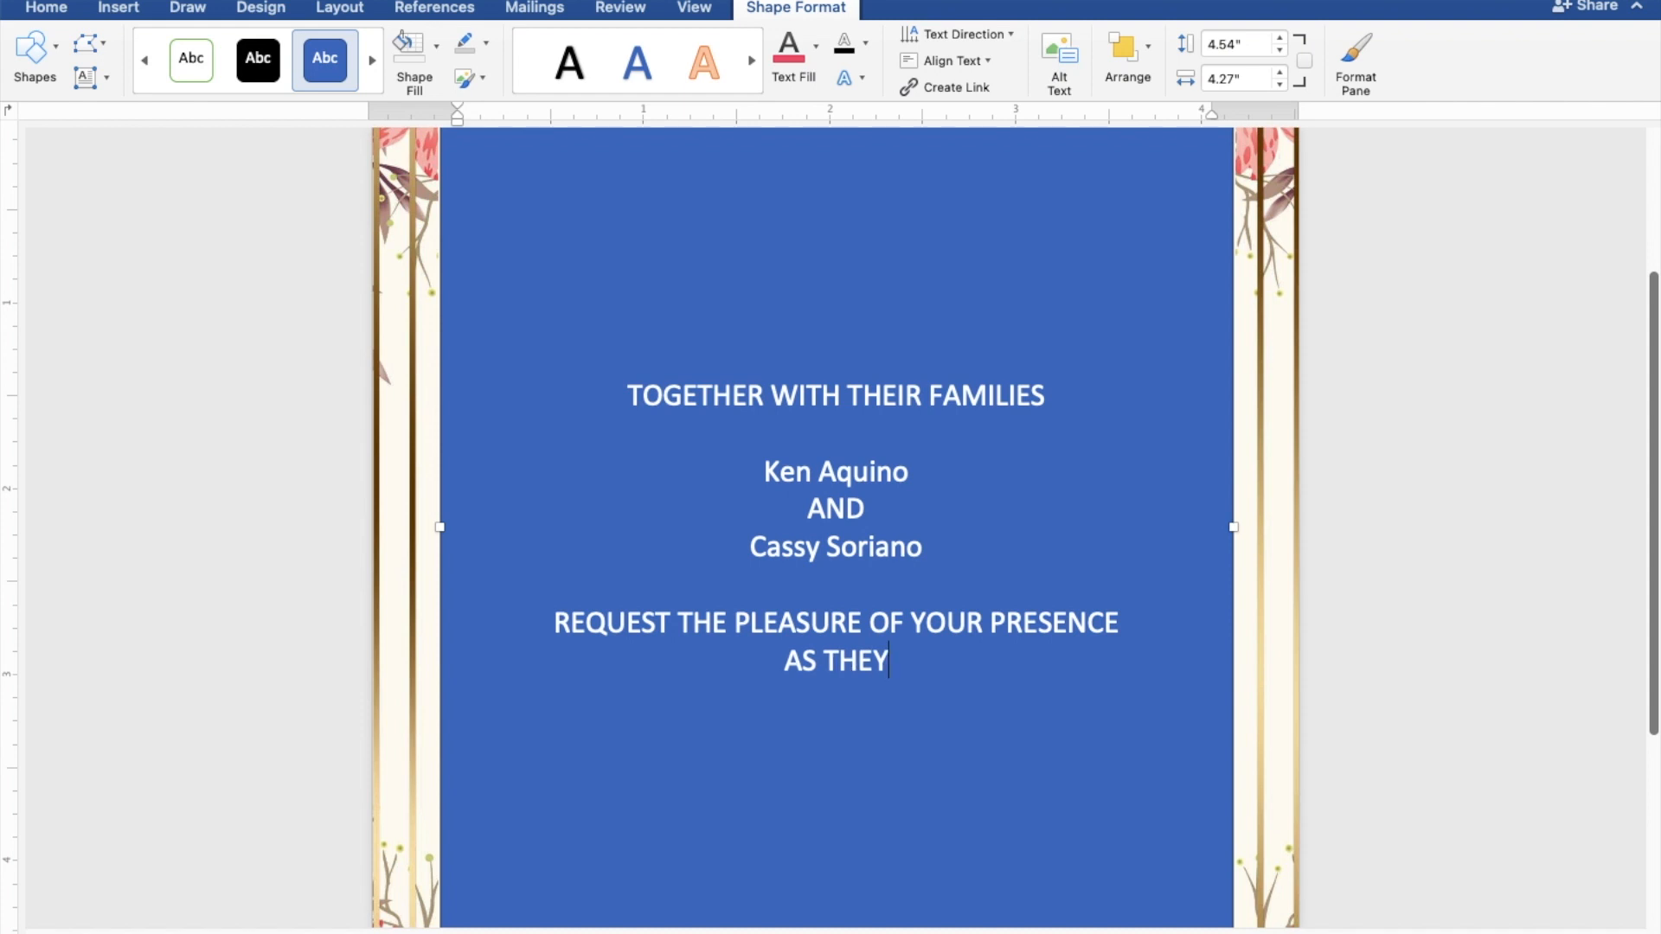
{"action": "type", "text": "J"}
{"action": "type", "text": "YFU"}
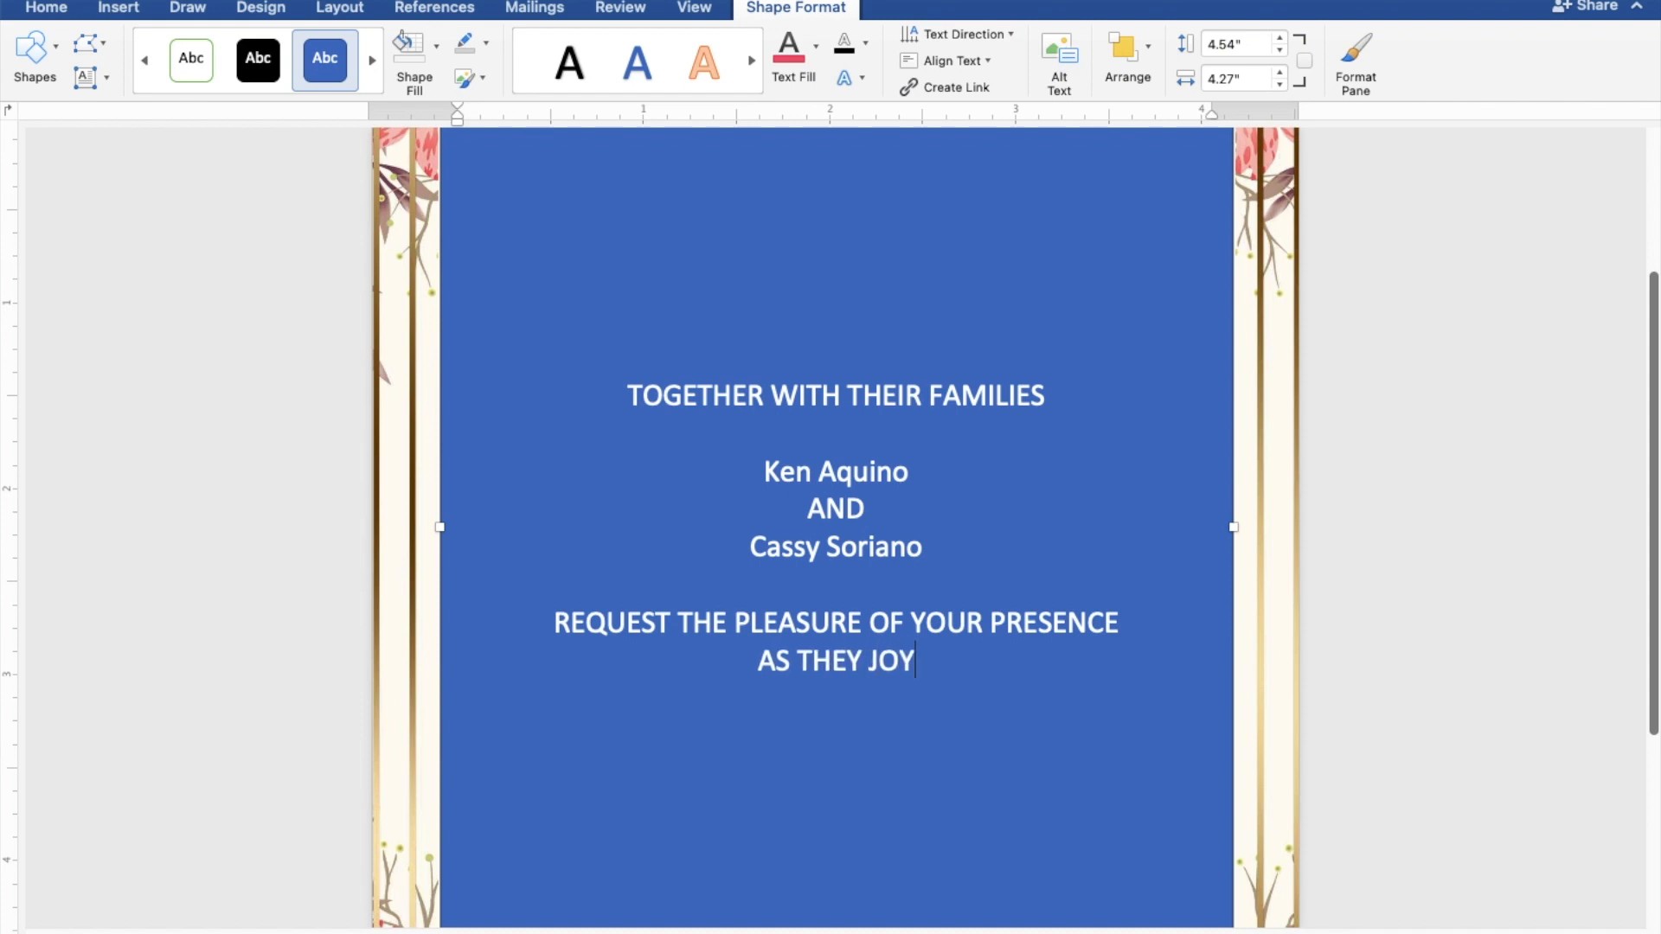
{"action": "type", "text": "LL"}
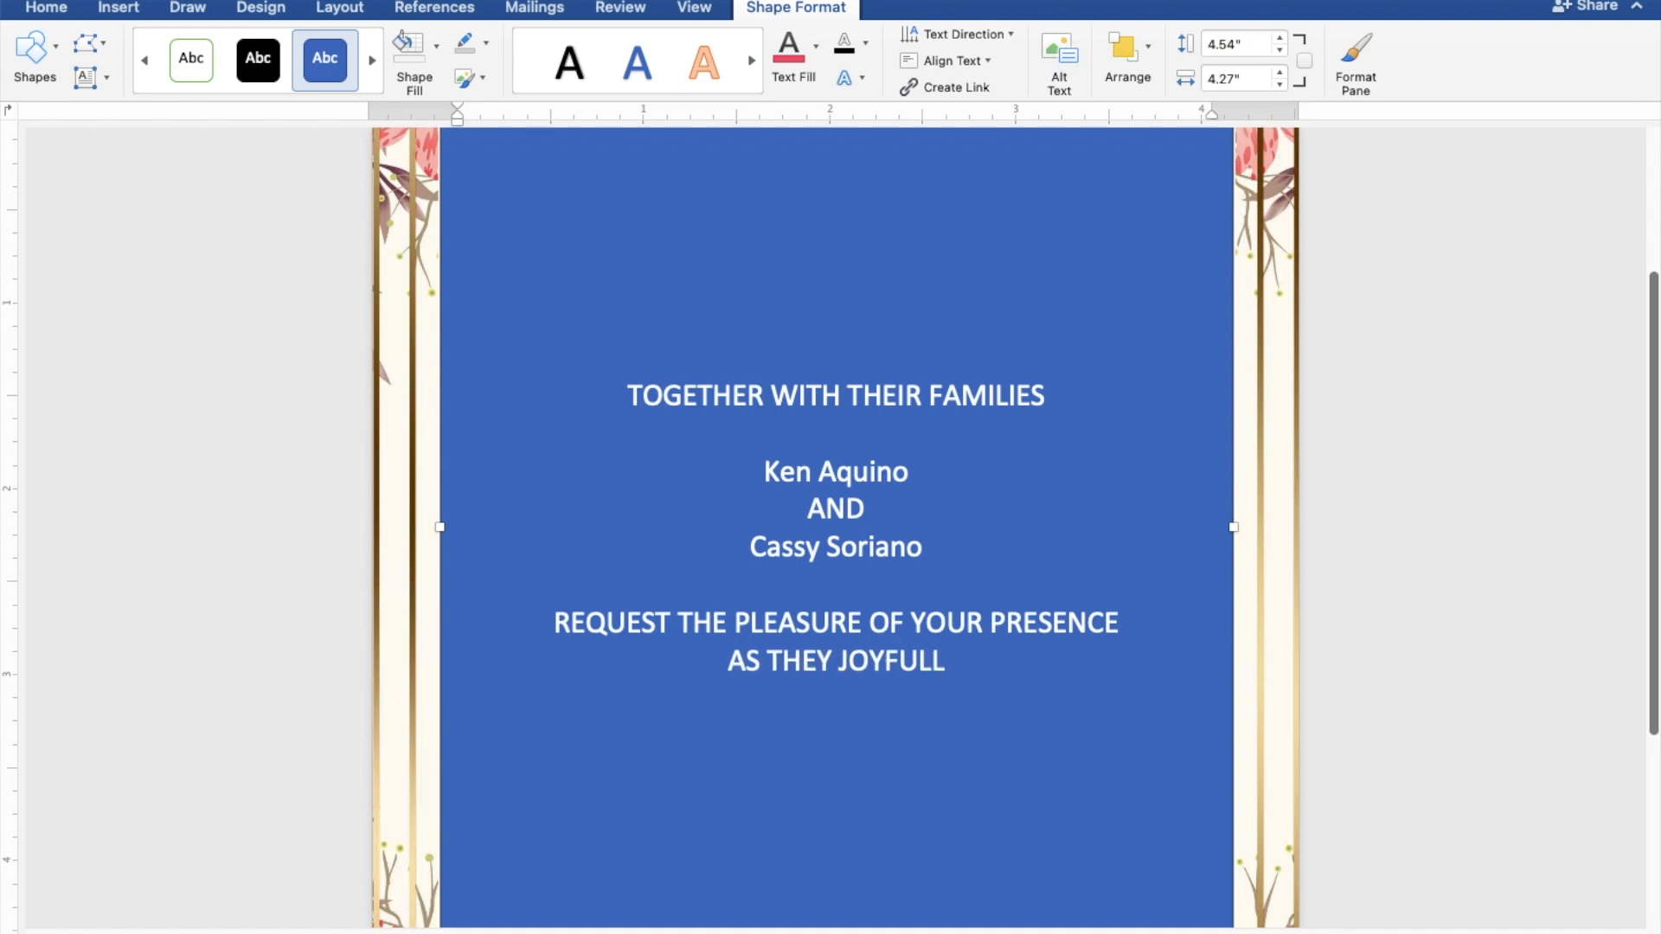
{"action": "type", "text": "Y U"}
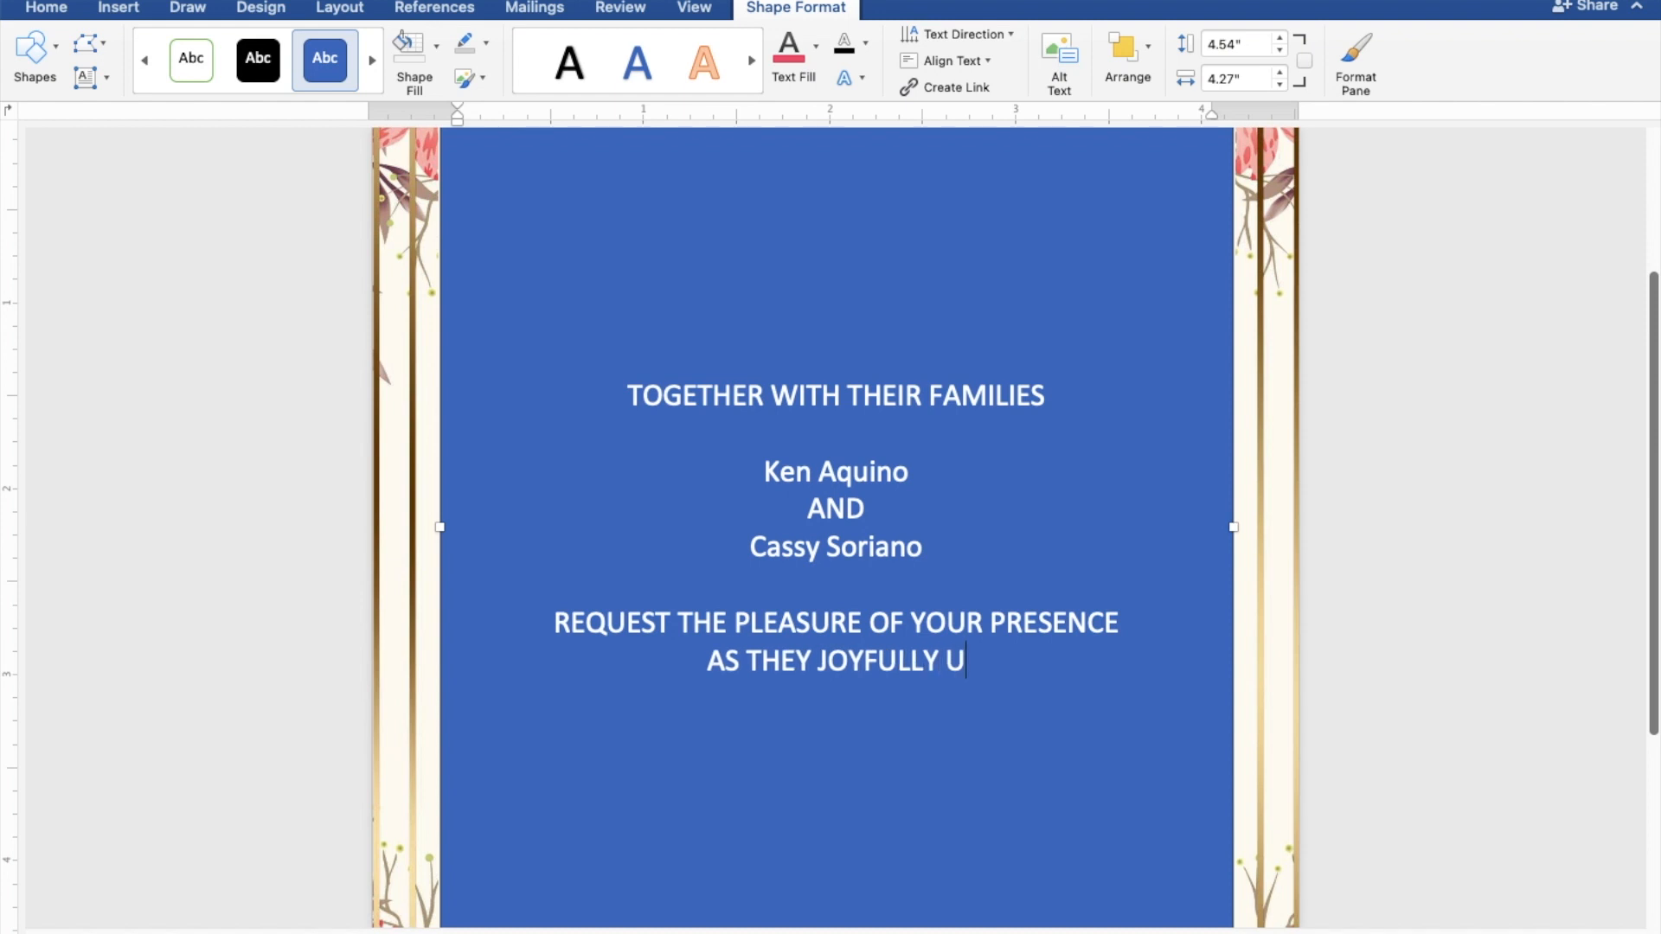
{"action": "type", "text": "NITE"}
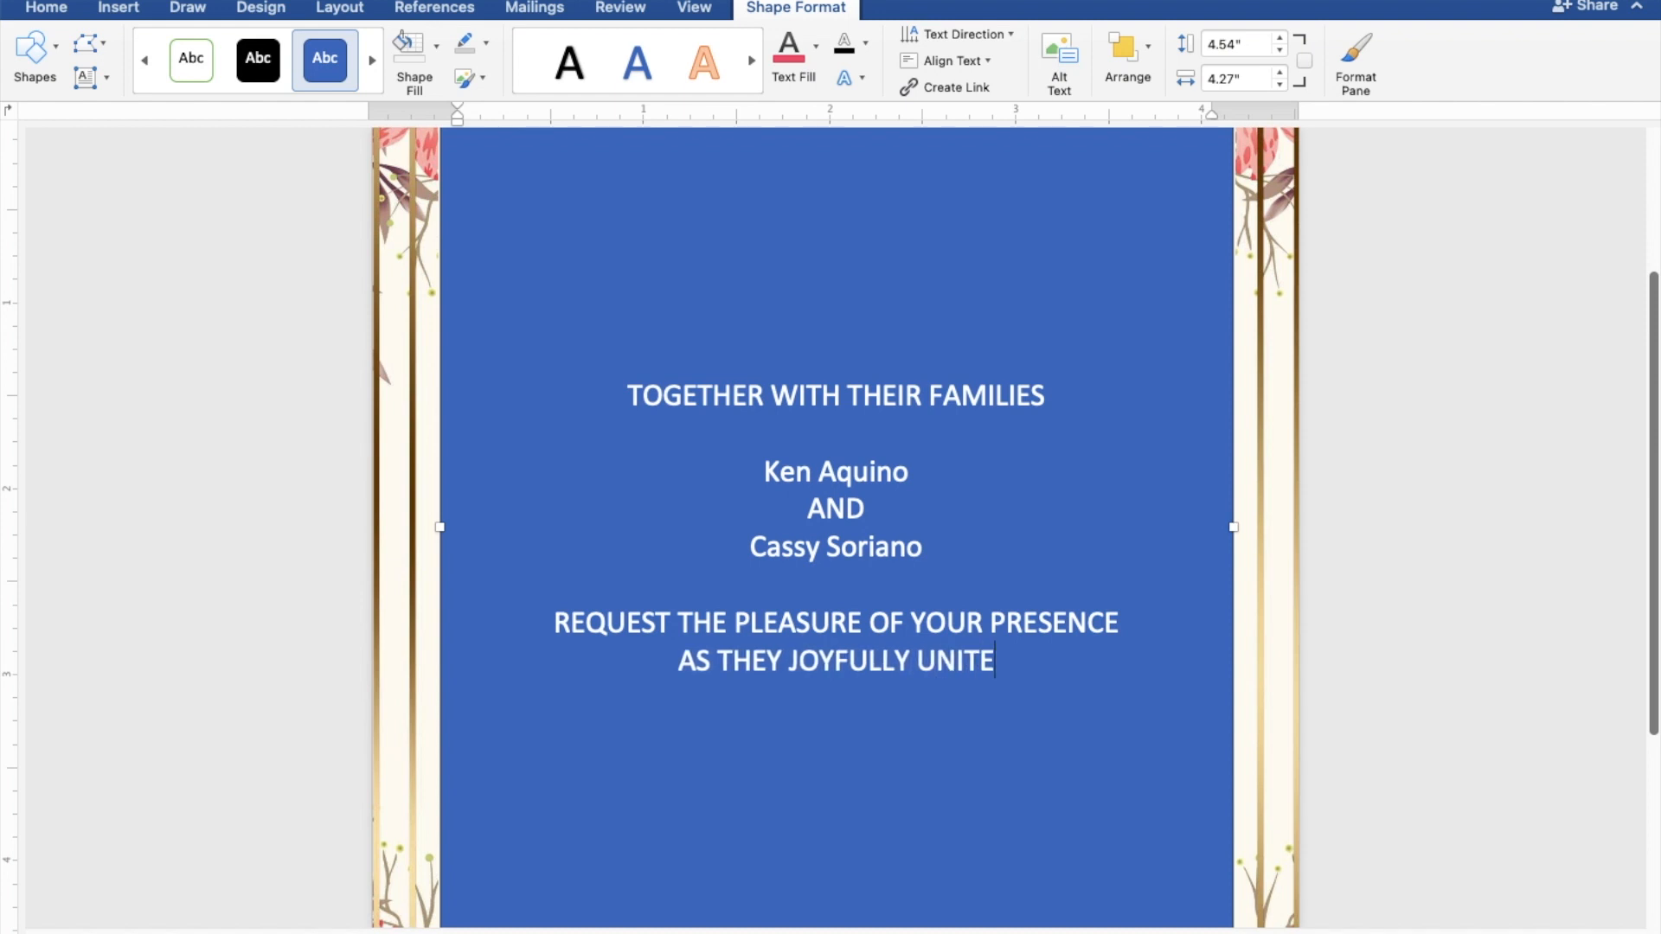
{"action": "type", "text": " IN"}
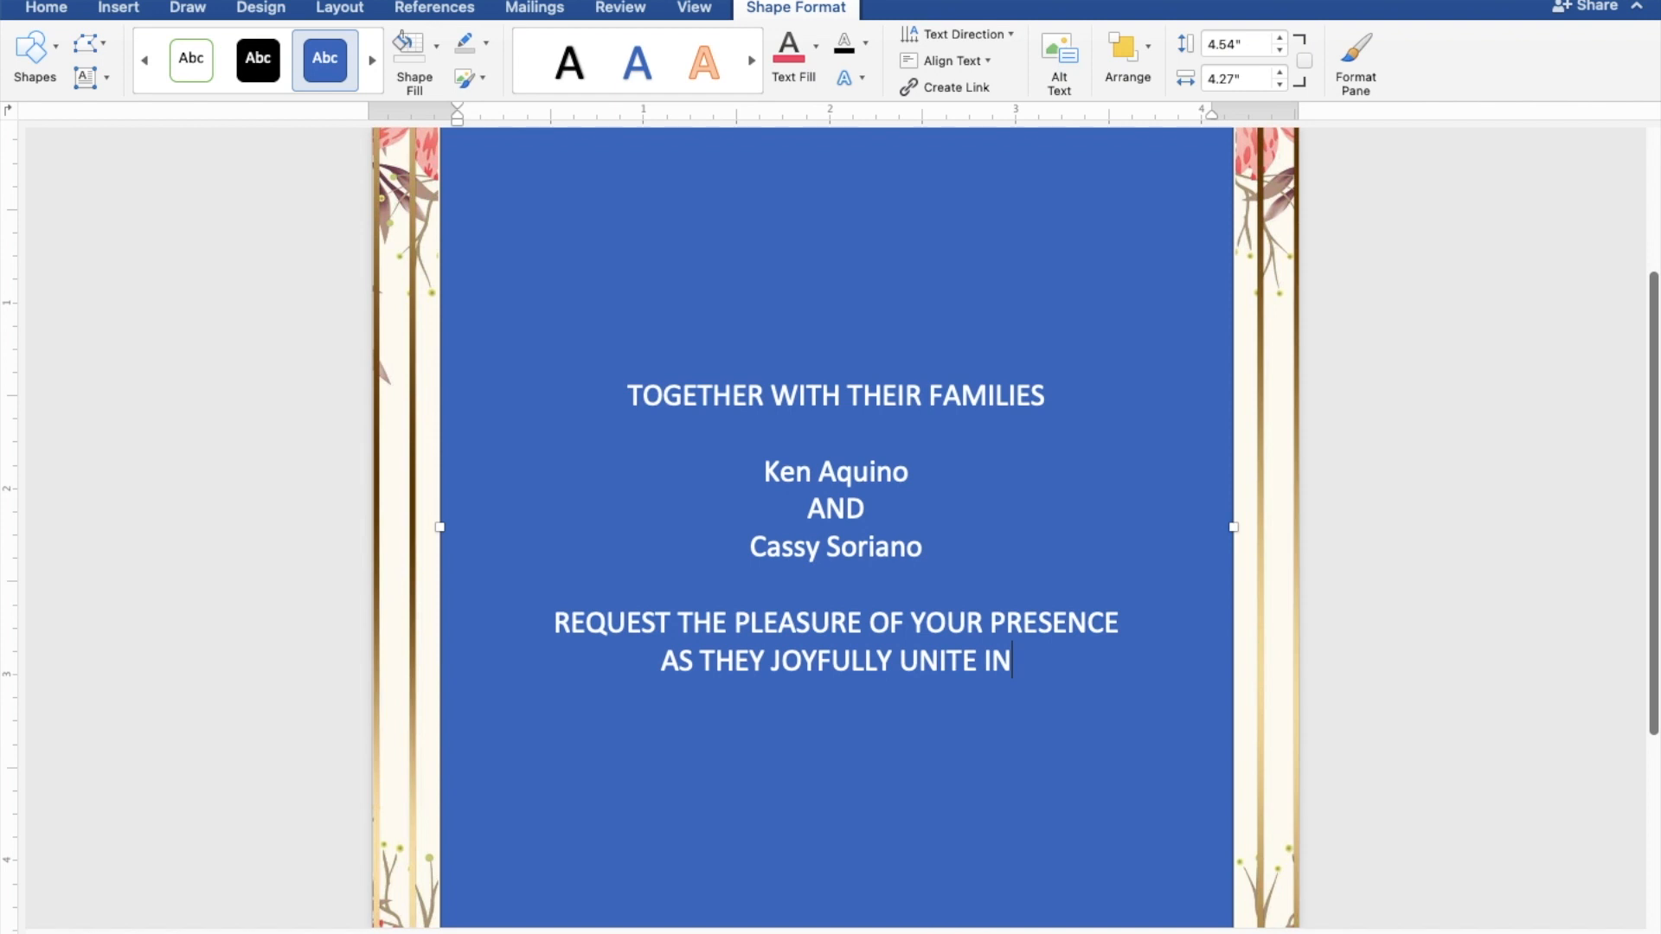
{"action": "type", "text": " MAR"}
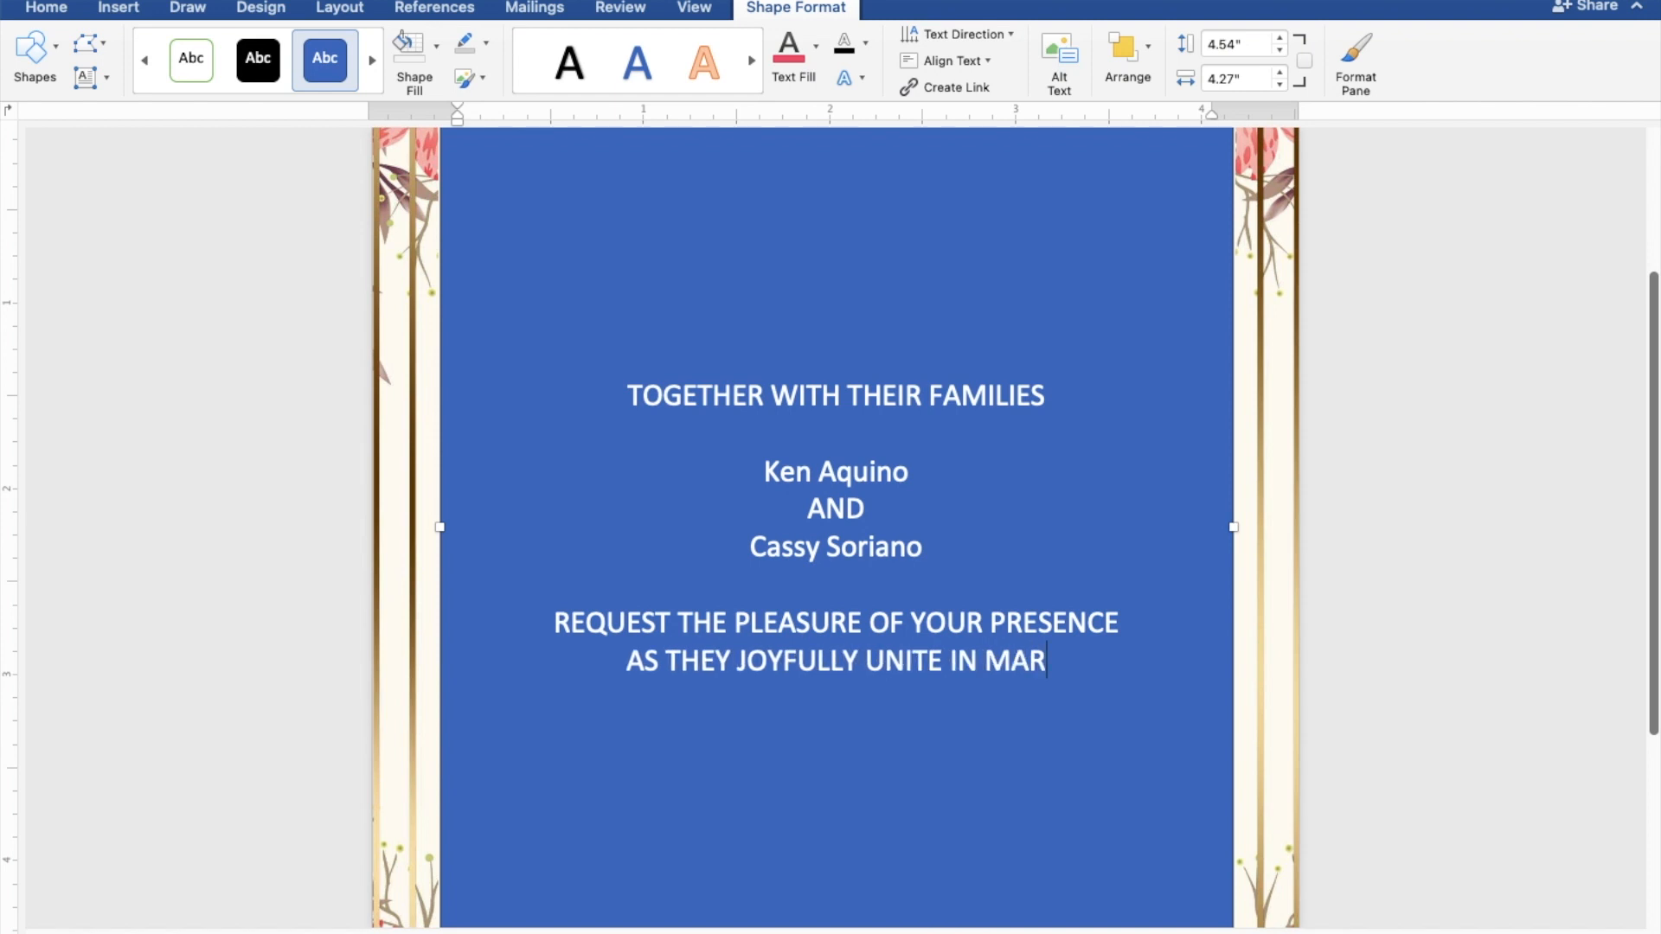
{"action": "type", "text": "RIAGE"}
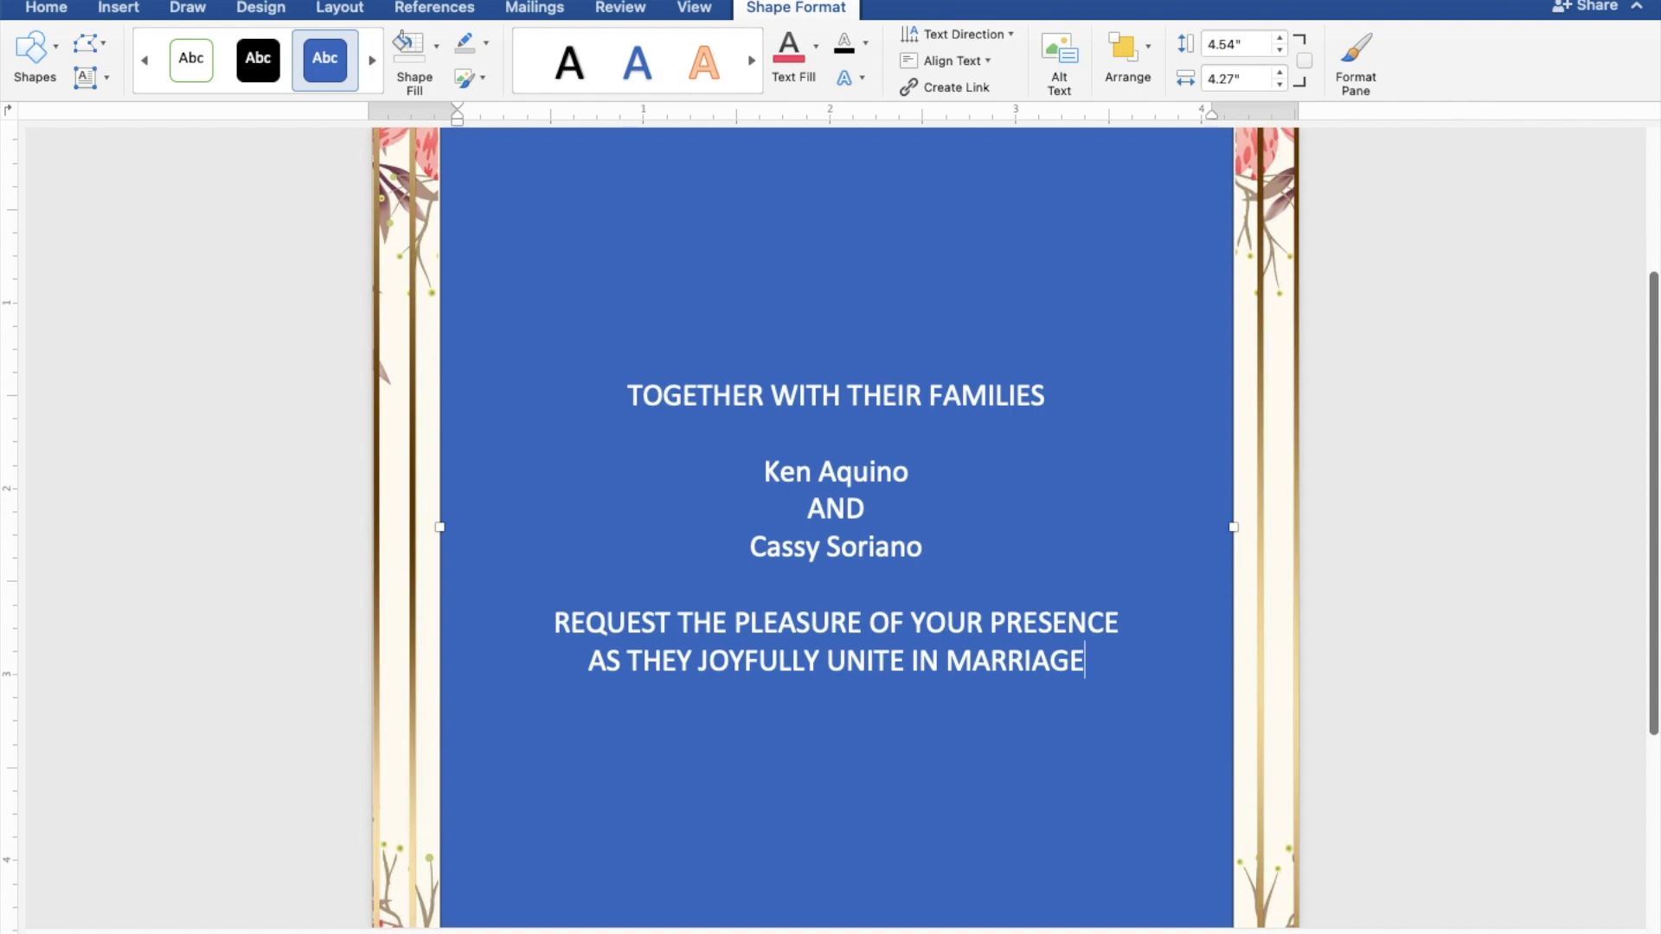
Step: Add SUNDAY, JUNE 25, 2023 and 10:00 IN THE MORNING below the marriage line
{"action": "key", "text": "Return"}
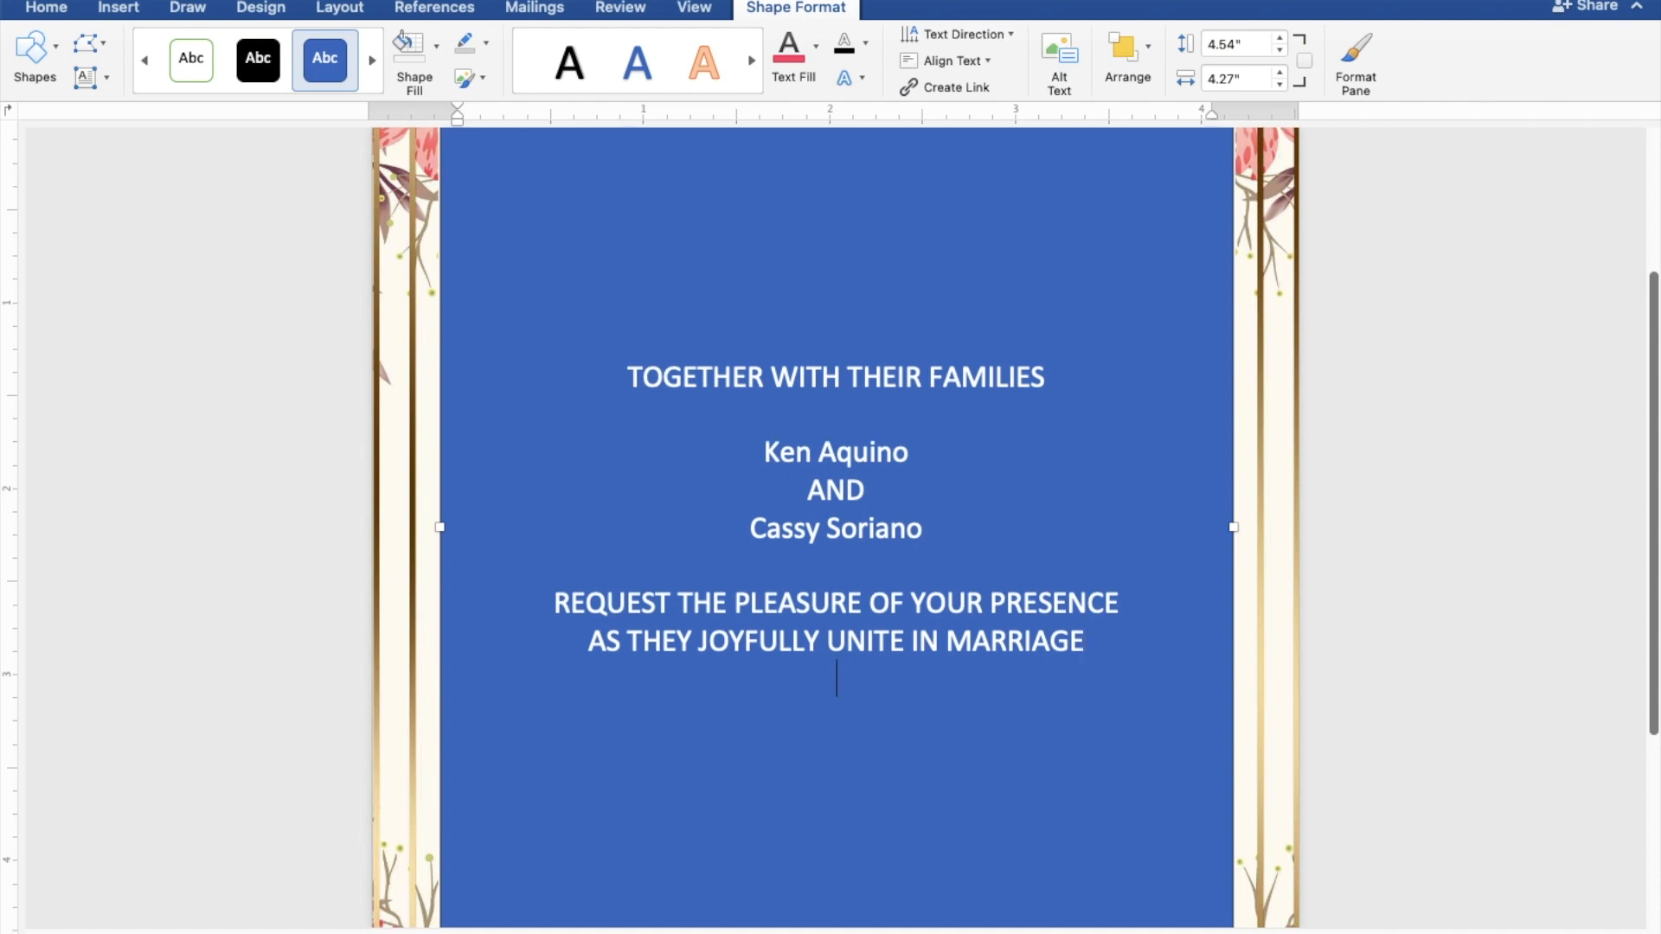
{"action": "key", "text": "Return"}
{"action": "type", "text": "SUNDAY"}
{"action": "key", "text": "Return"}
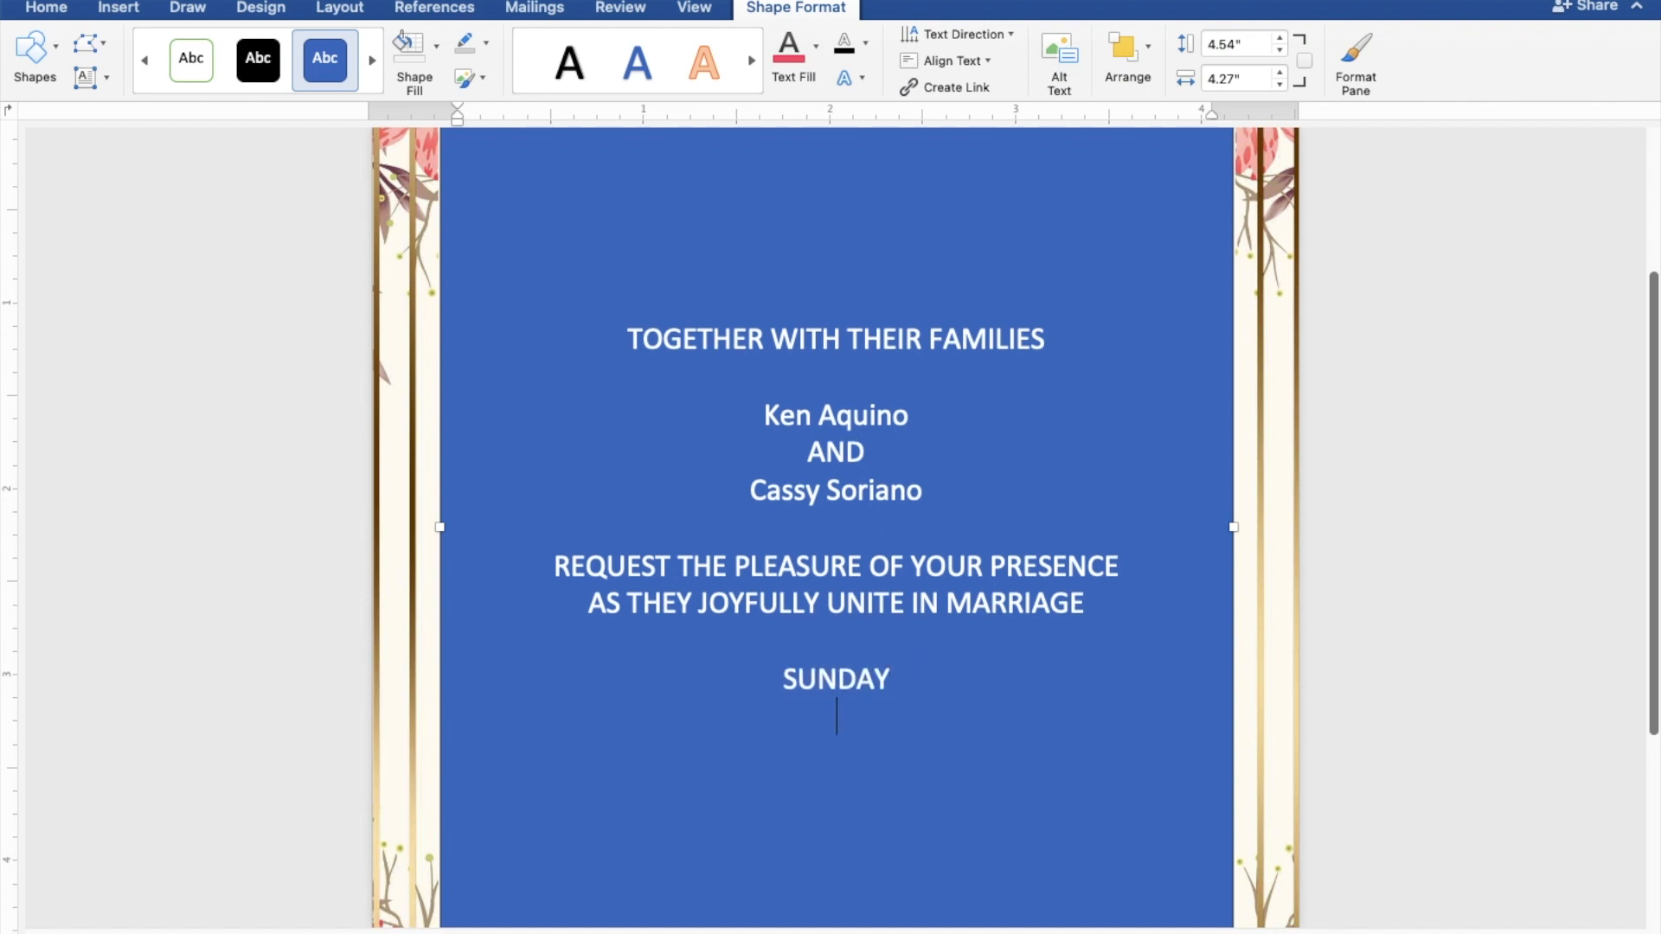
{"action": "type", "text": "JU"}
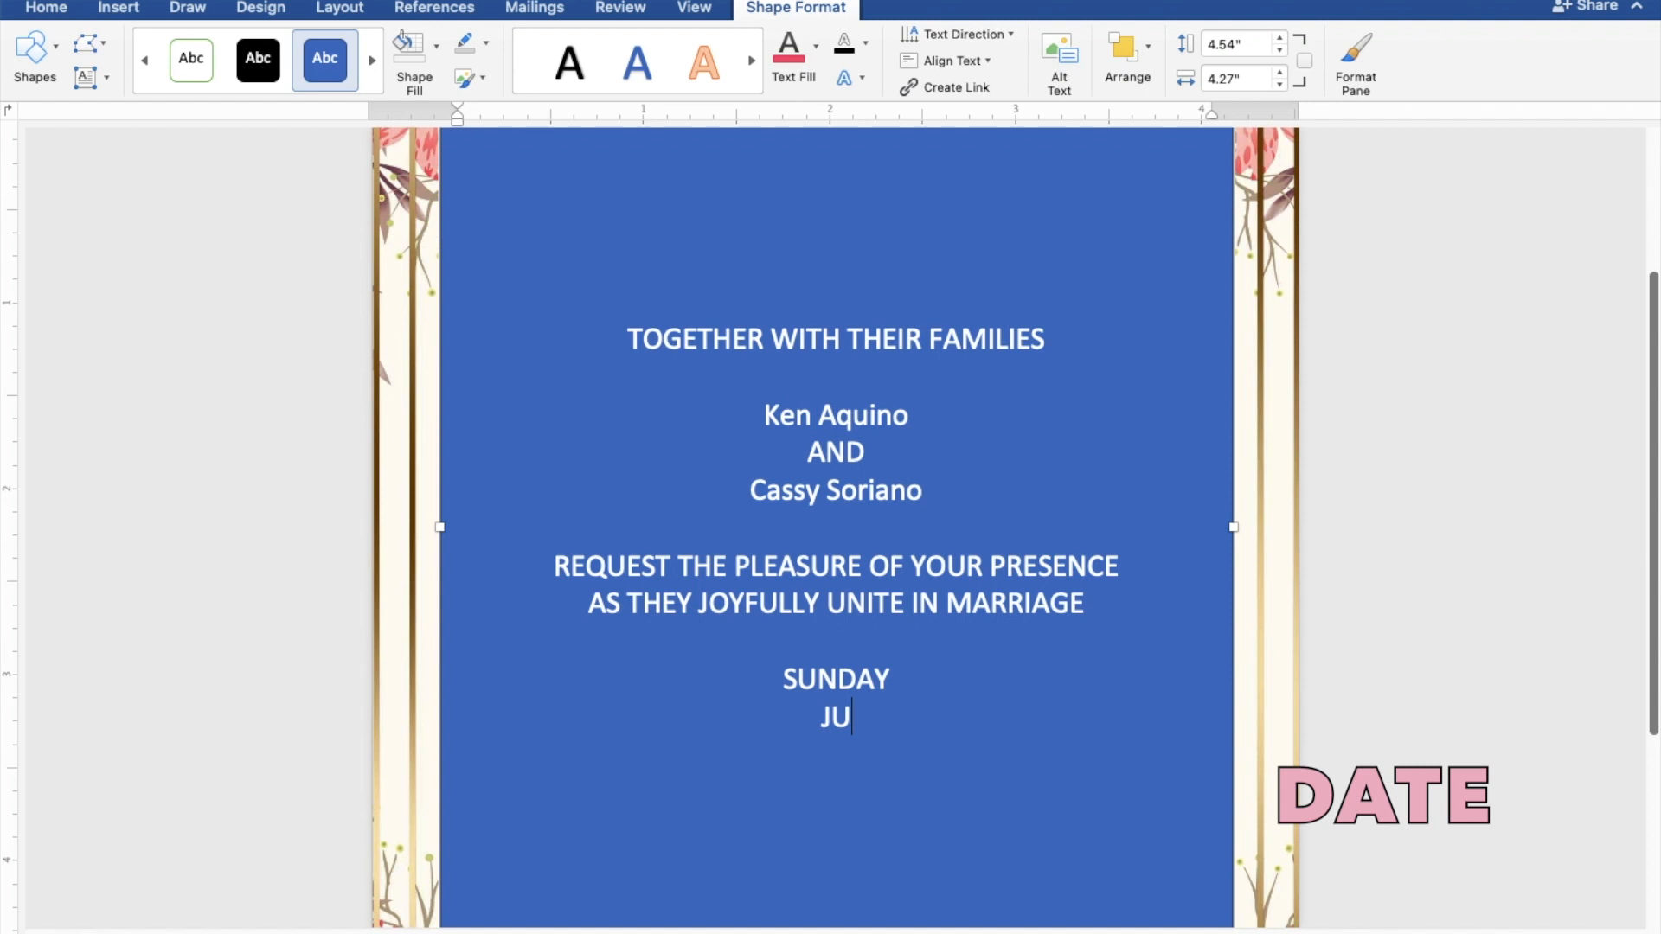
{"action": "type", "text": "NE 25"}
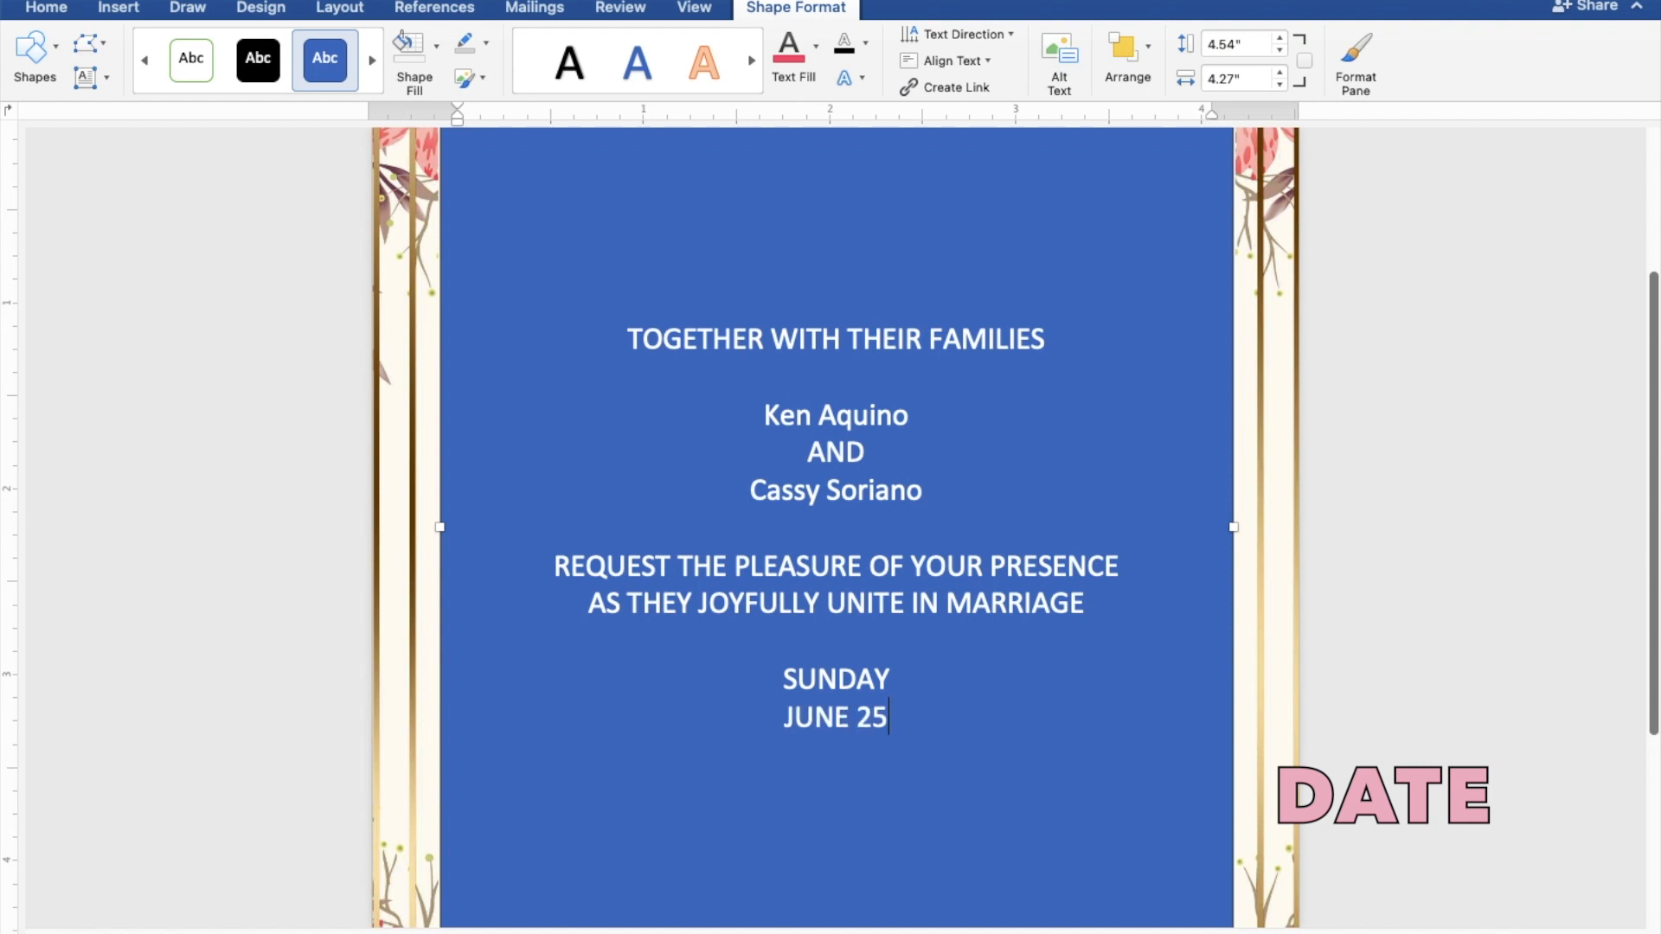
{"action": "type", "text": ", 2023"}
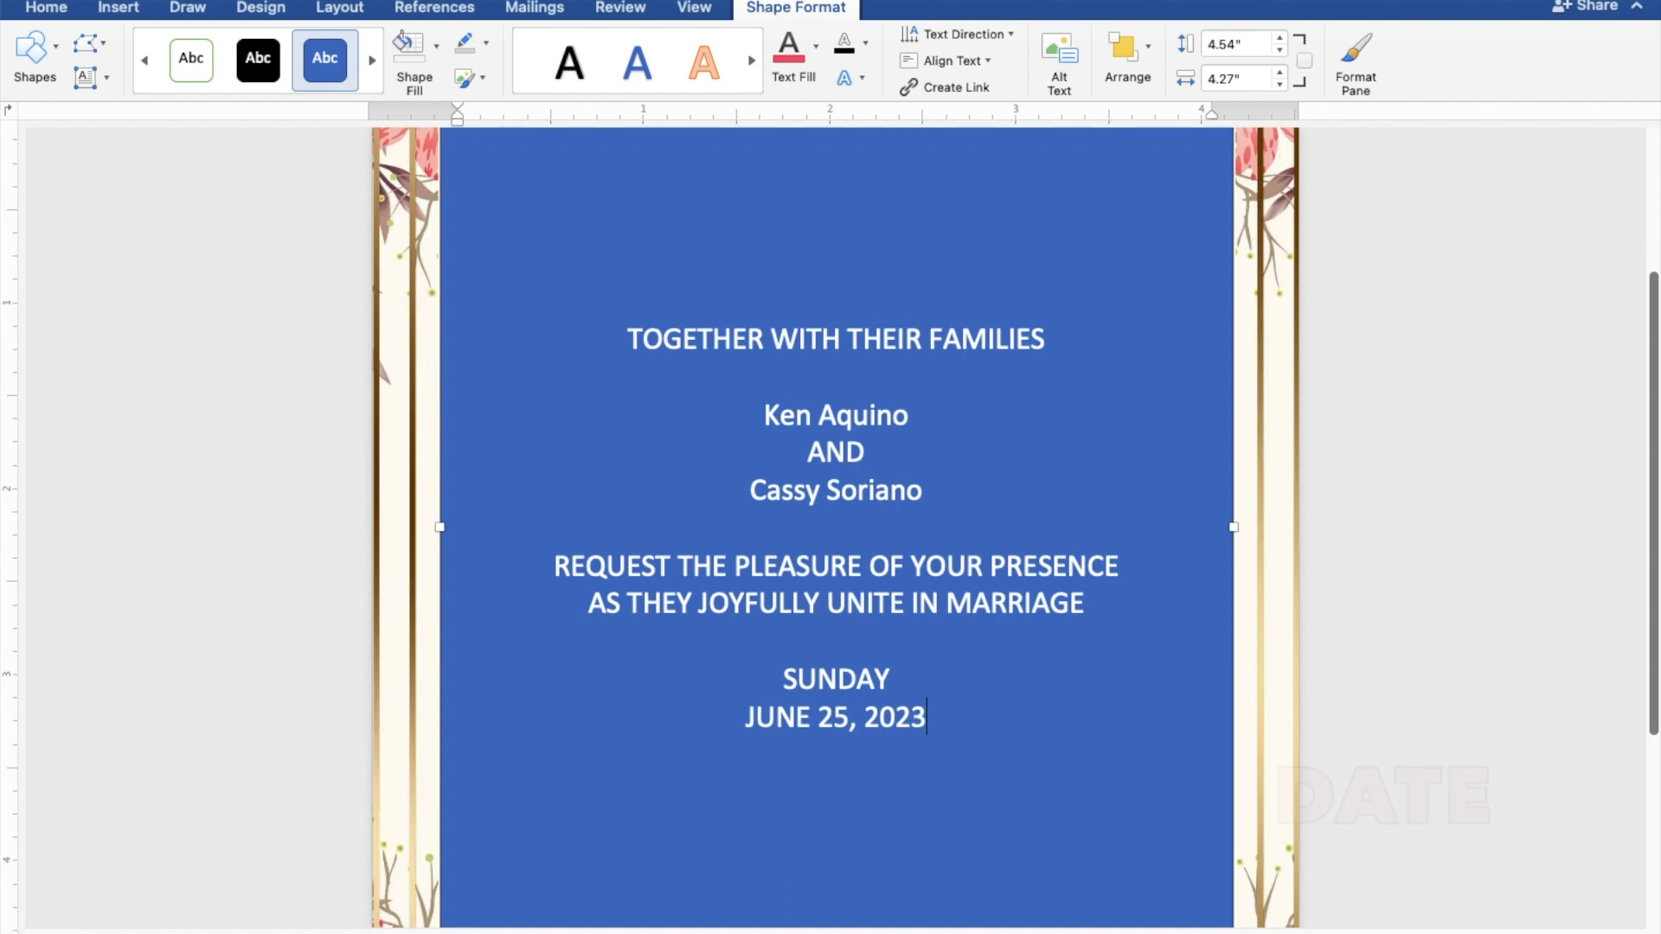
{"action": "key", "text": "Return"}
{"action": "type", "text": "1"}
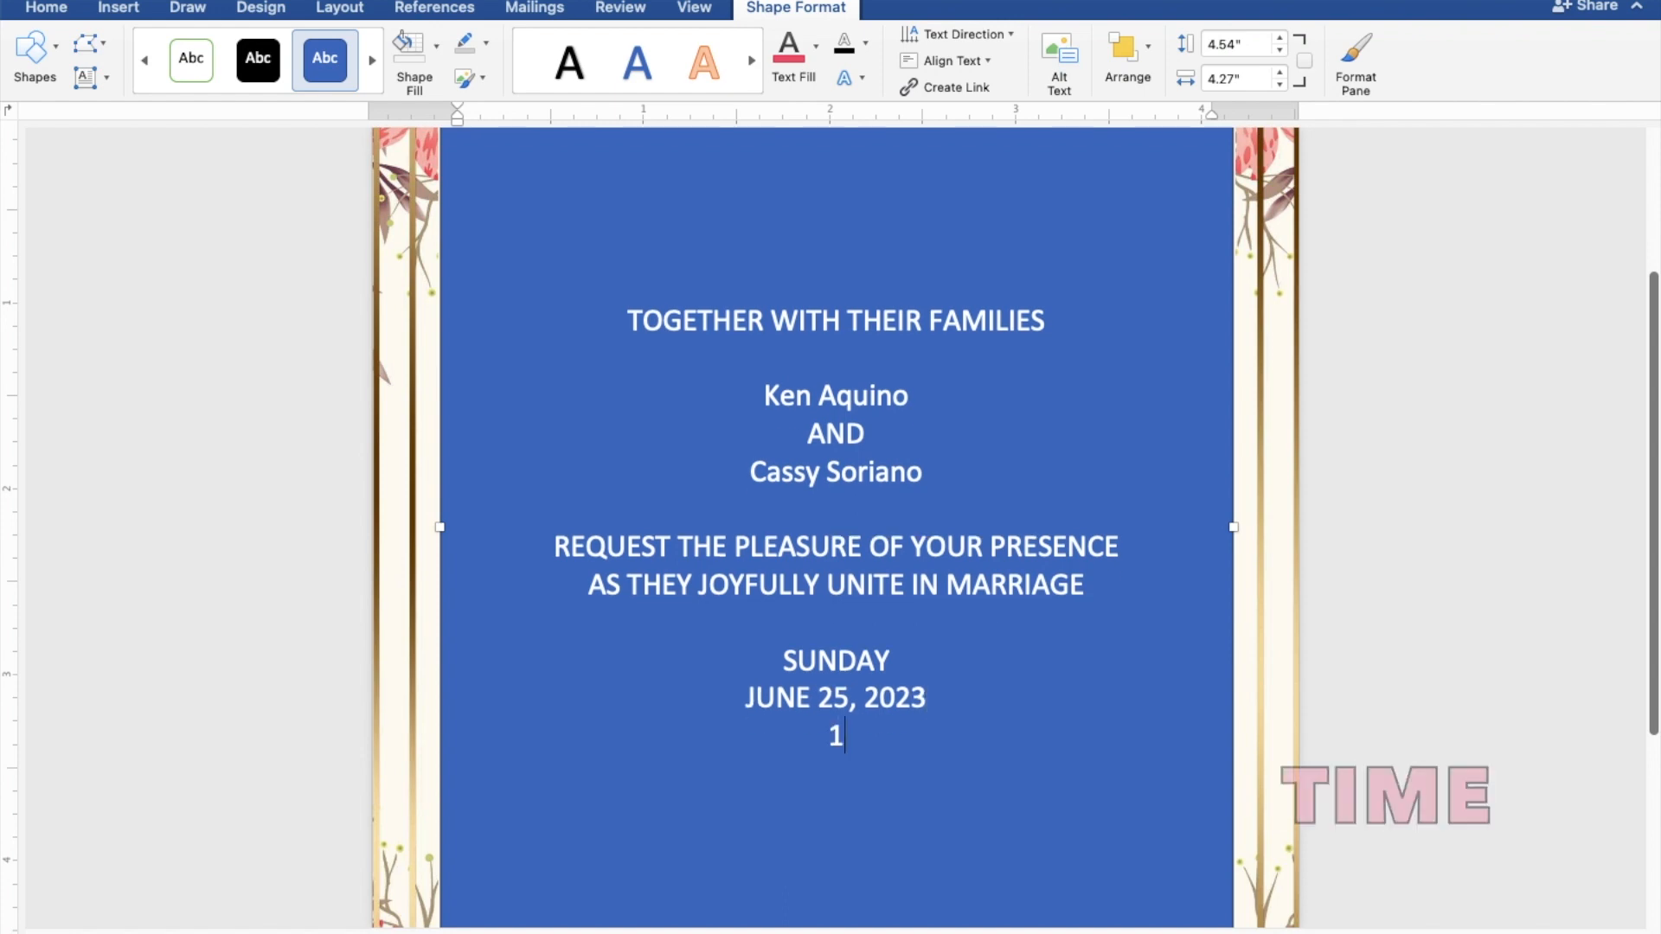
{"action": "type", "text": "0:0"}
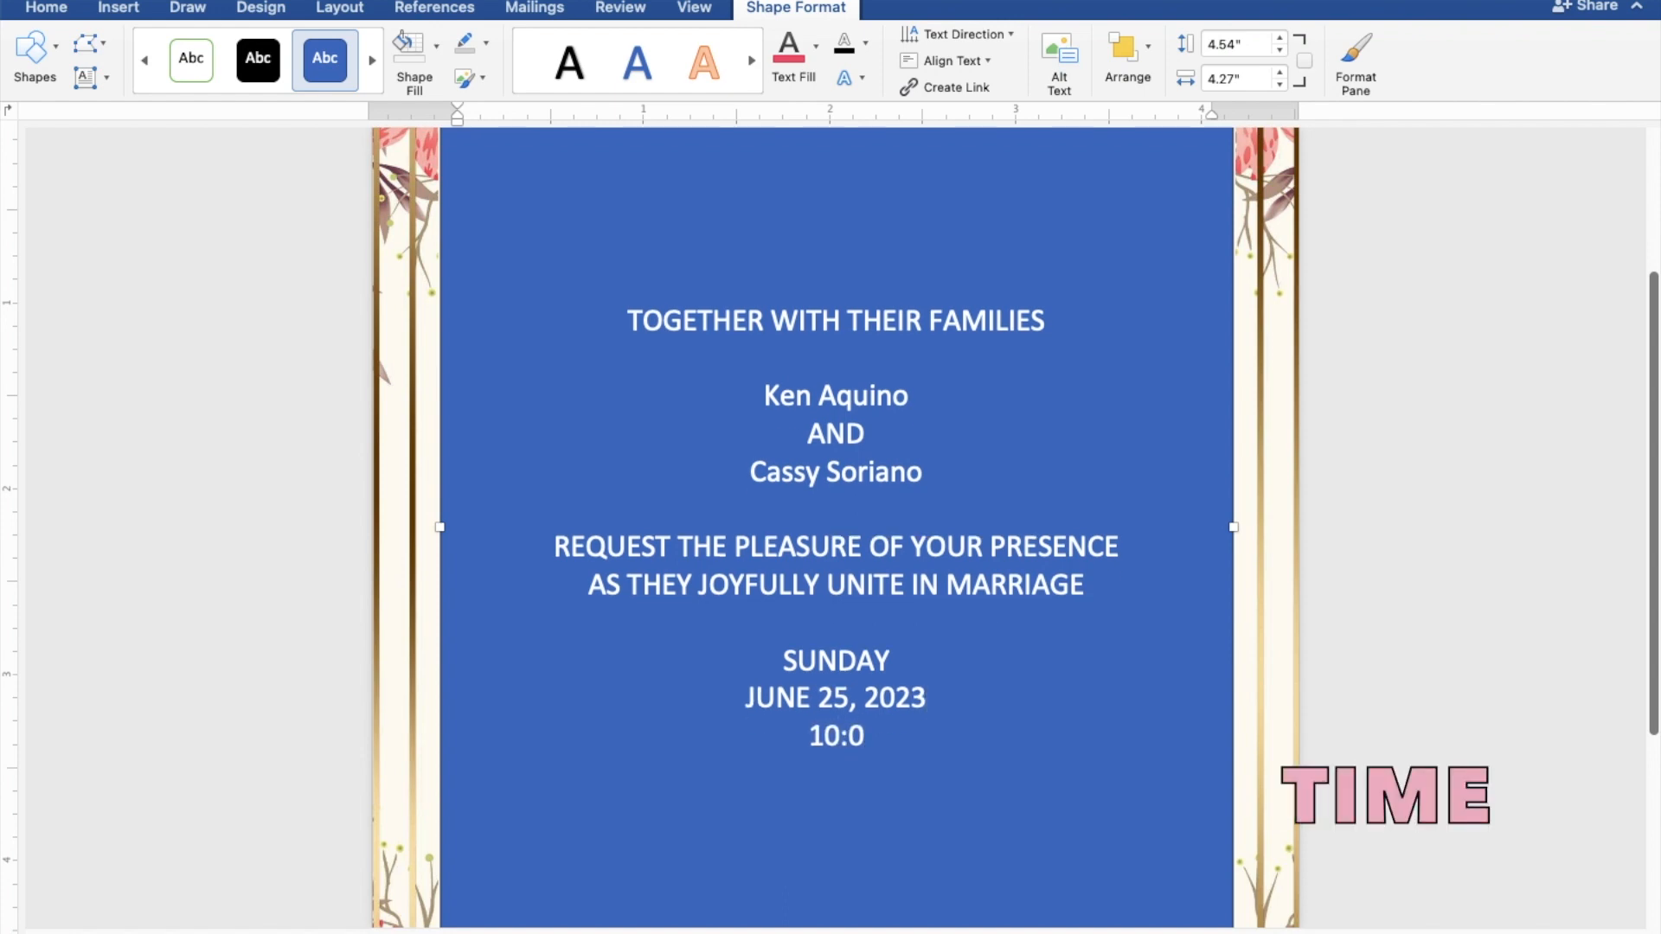
{"action": "type", "text": "0 IN"}
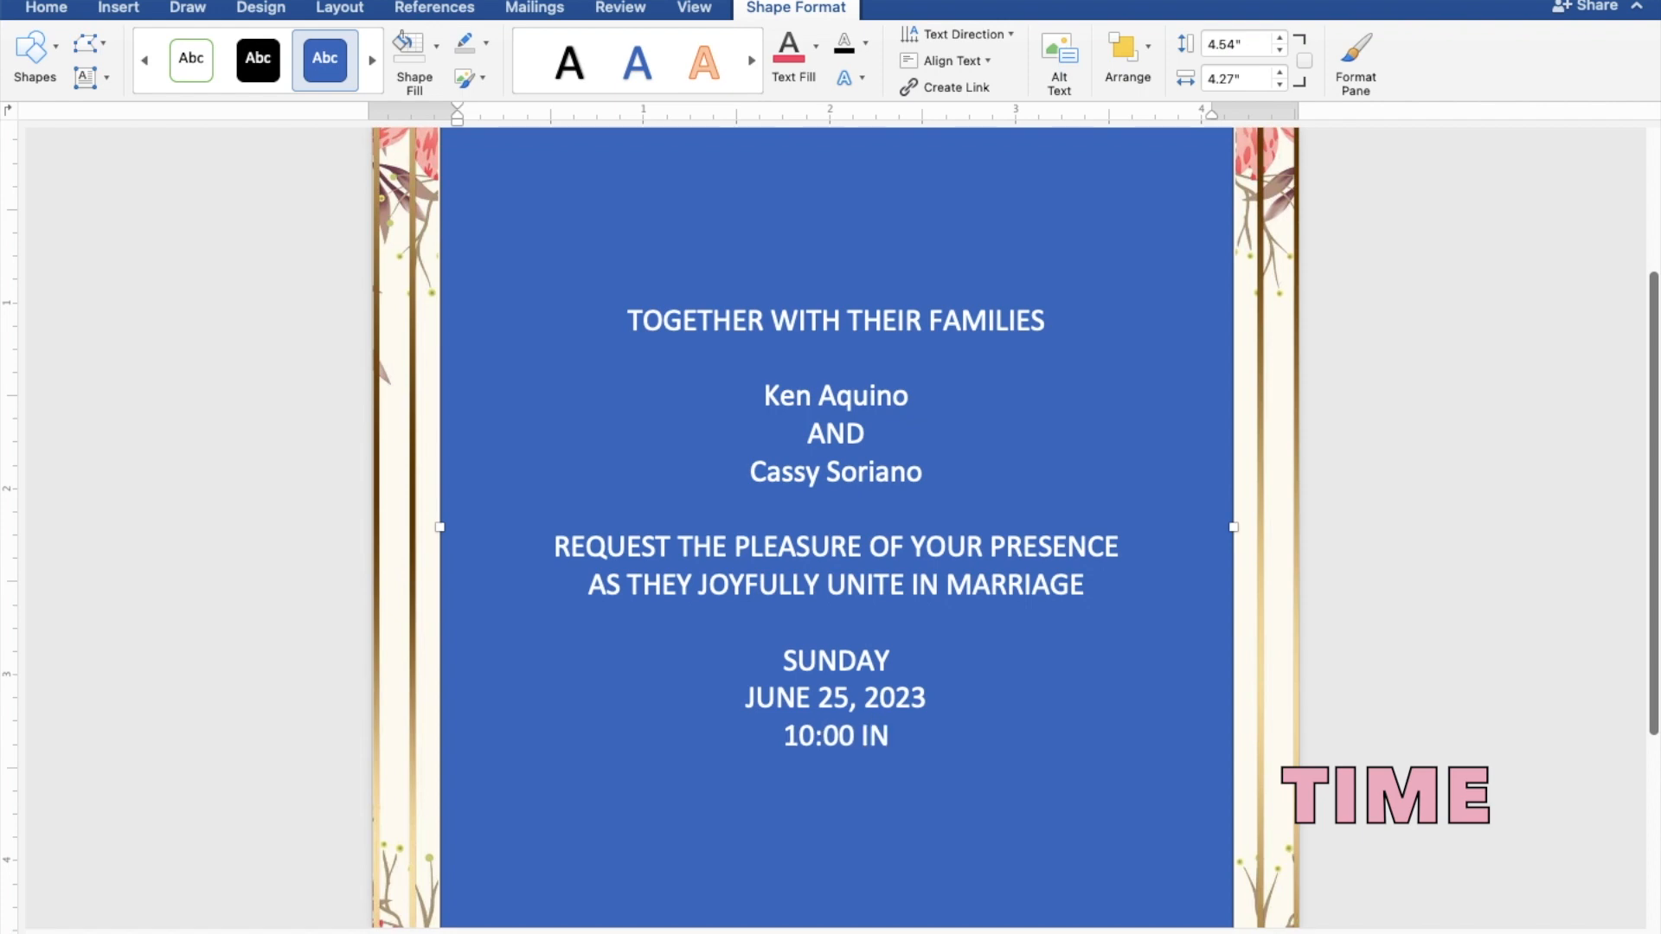
{"action": "type", "text": " TH"}
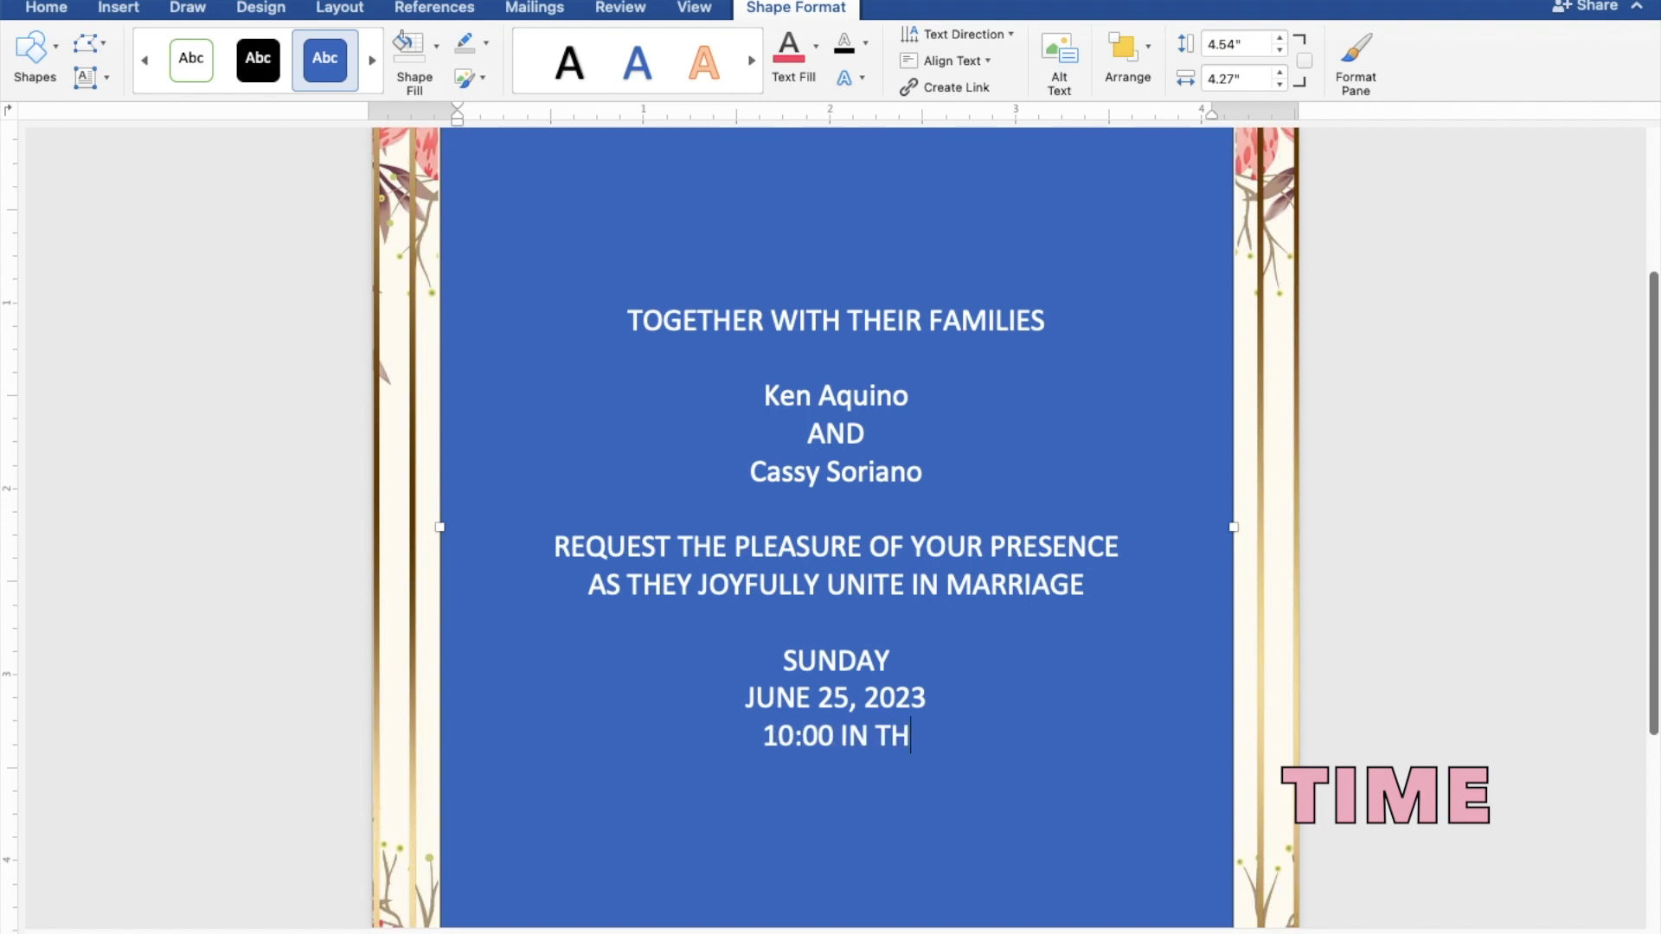
{"action": "type", "text": "E MO"}
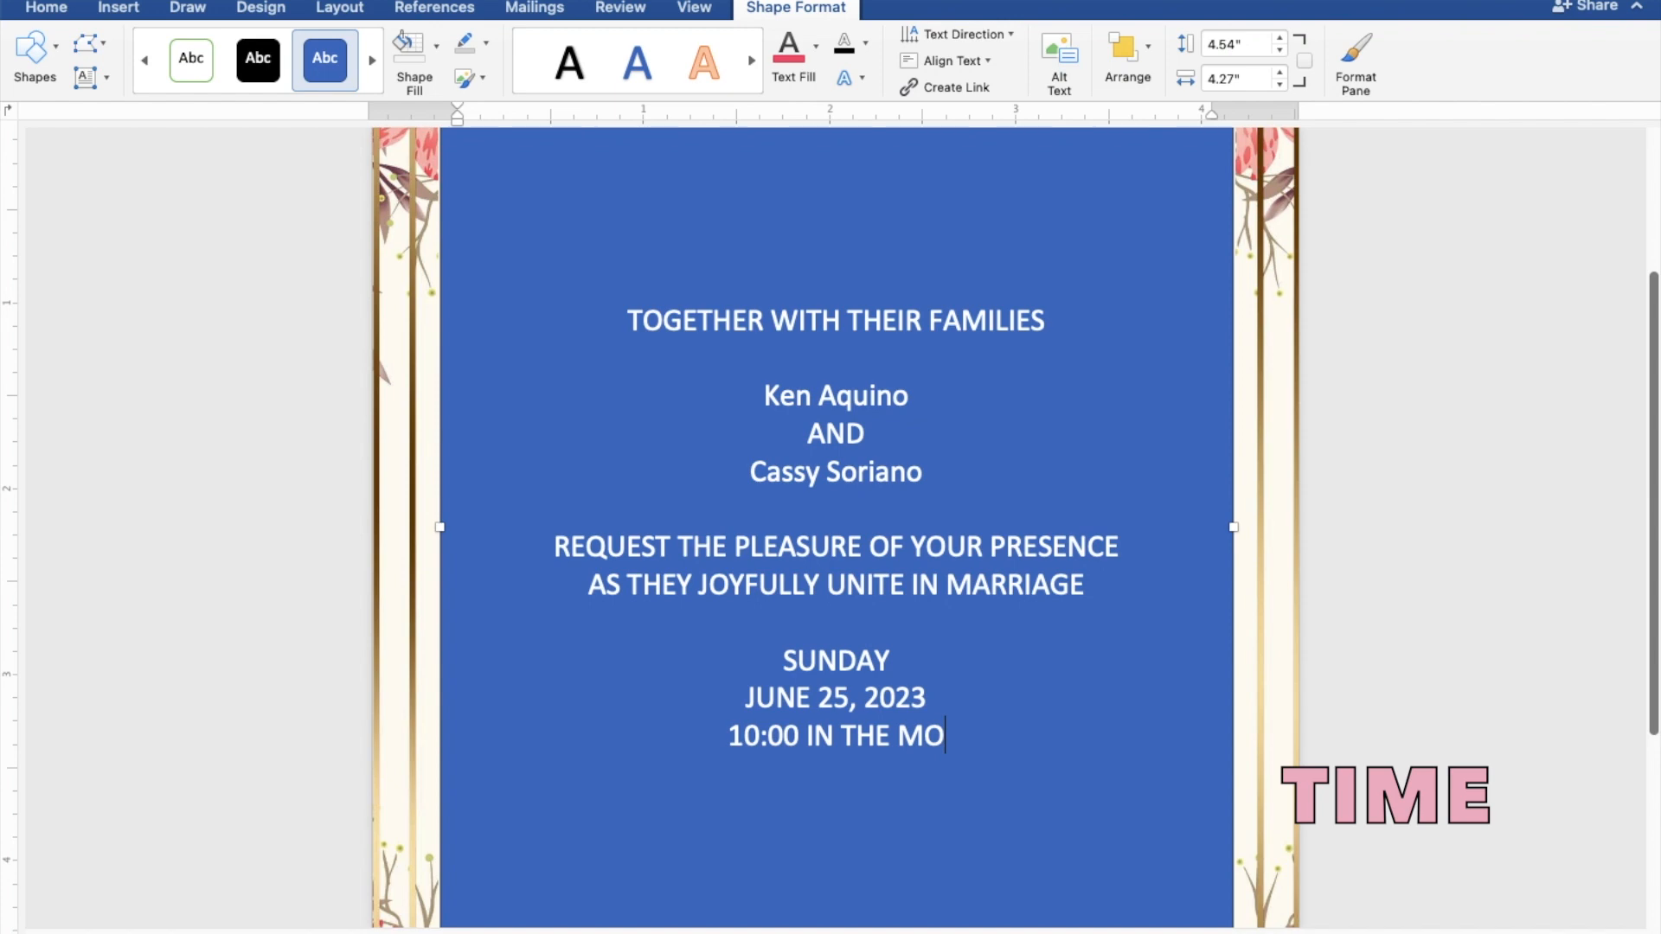
{"action": "type", "text": "RNING"}
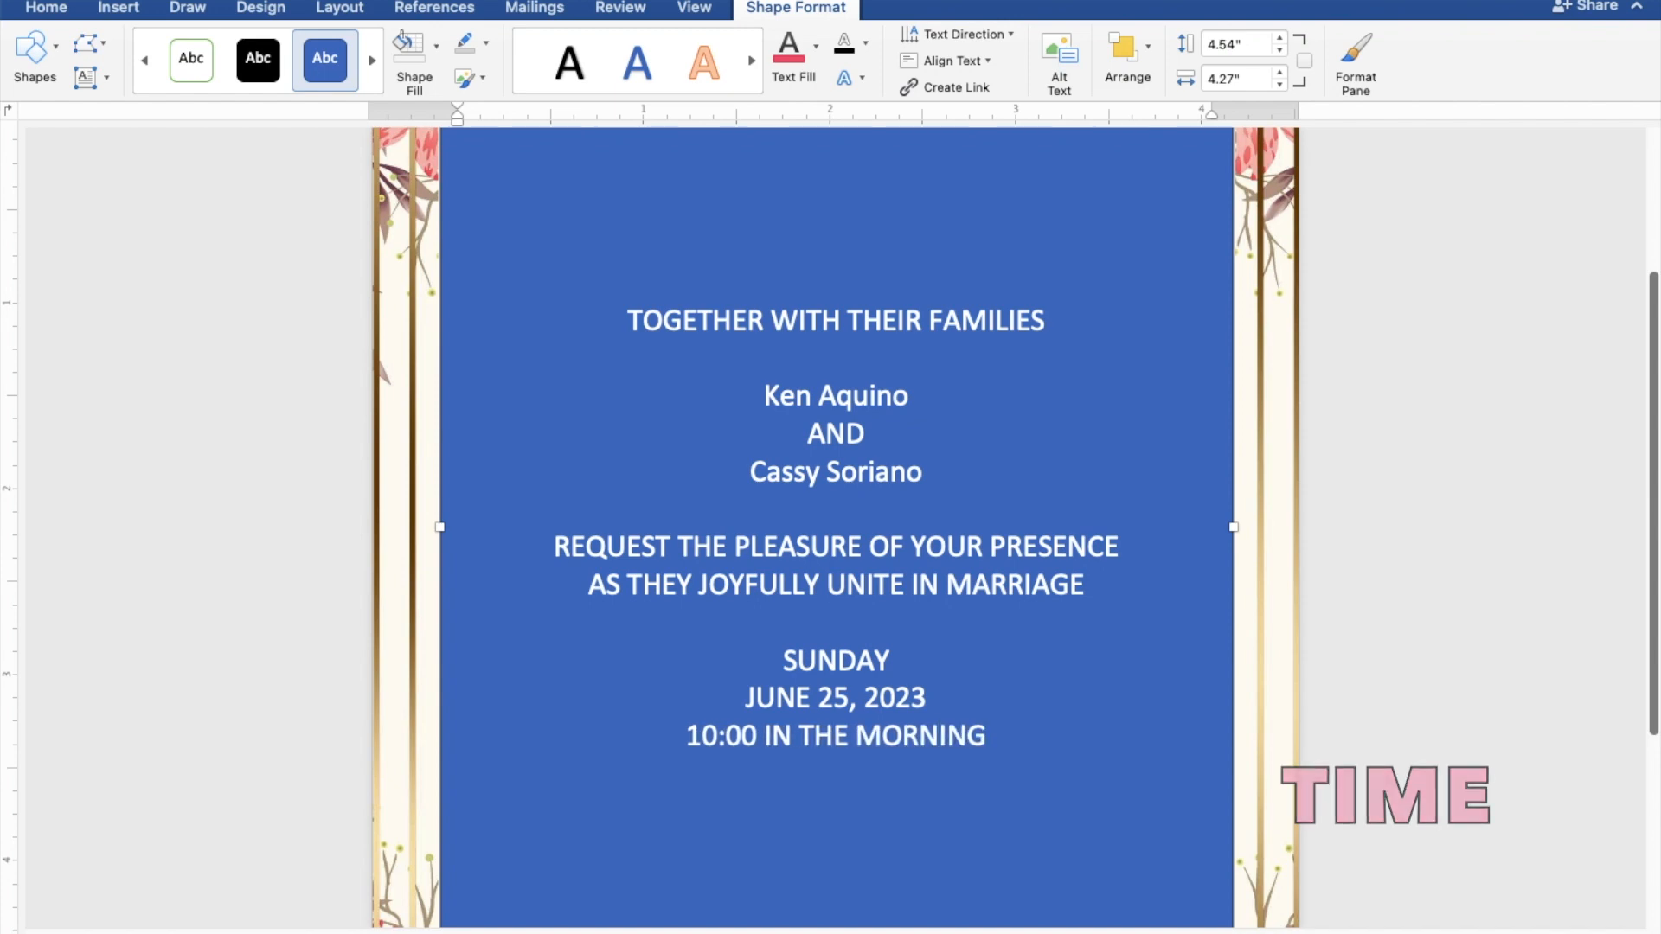
{"action": "key", "text": "Return"}
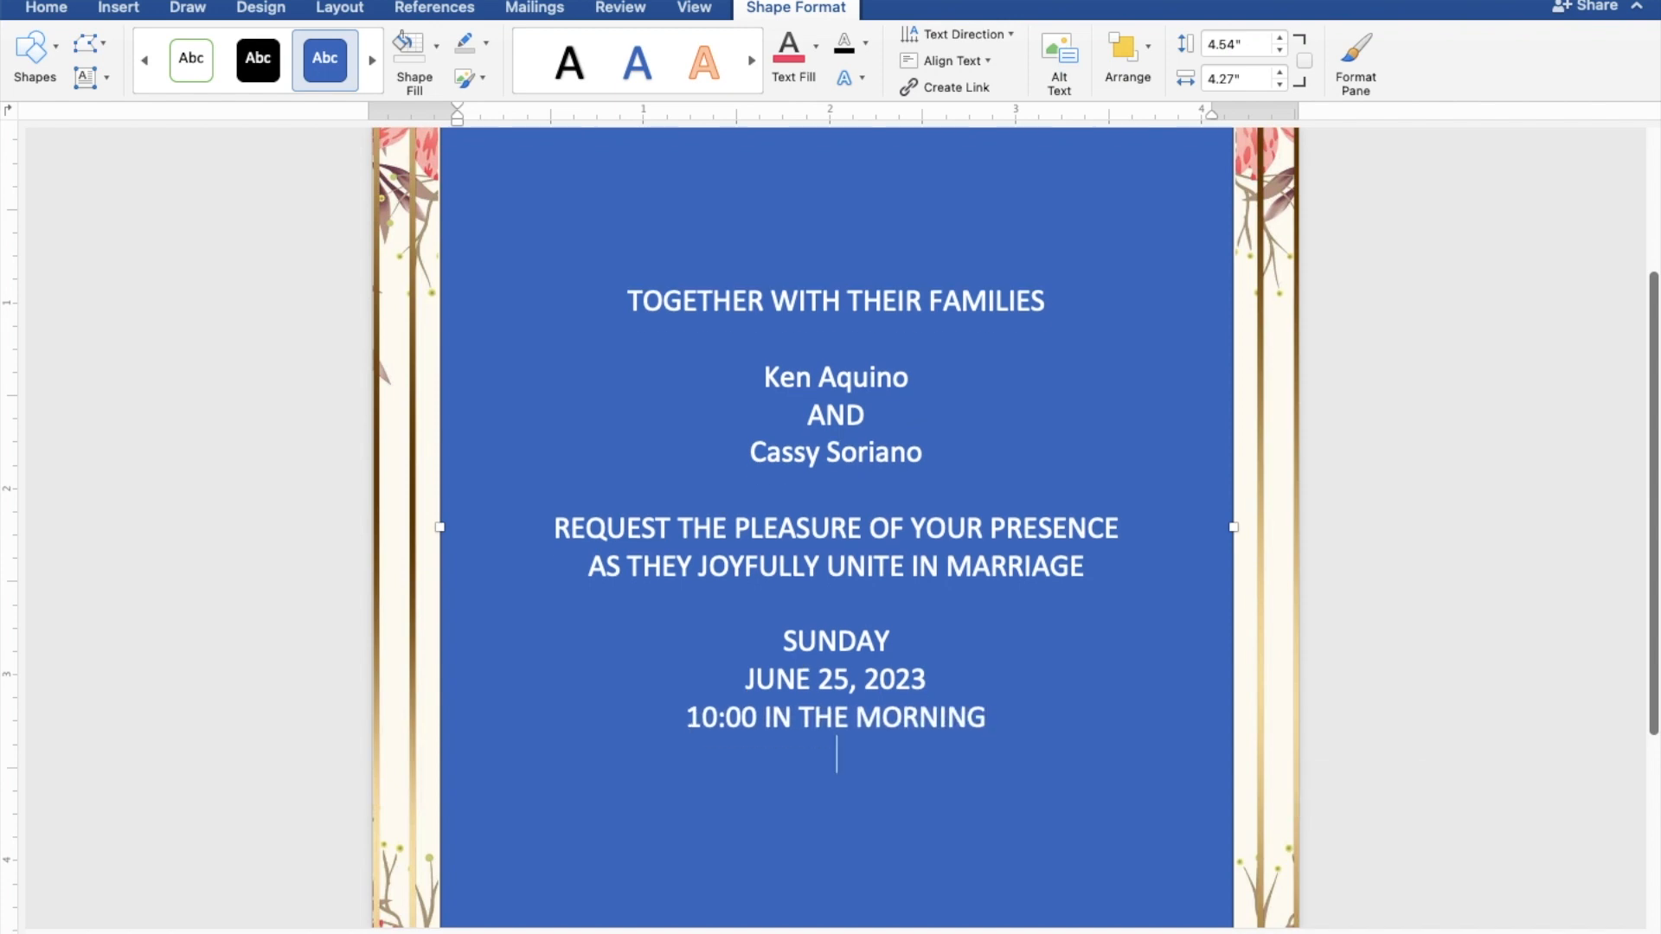
Step: Type the venue ST. THOMAS AQUINAS PARISH CHURCH, MANGALDAN, PANGASINAN, then Reception to follow
{"action": "type", "text": "ST."}
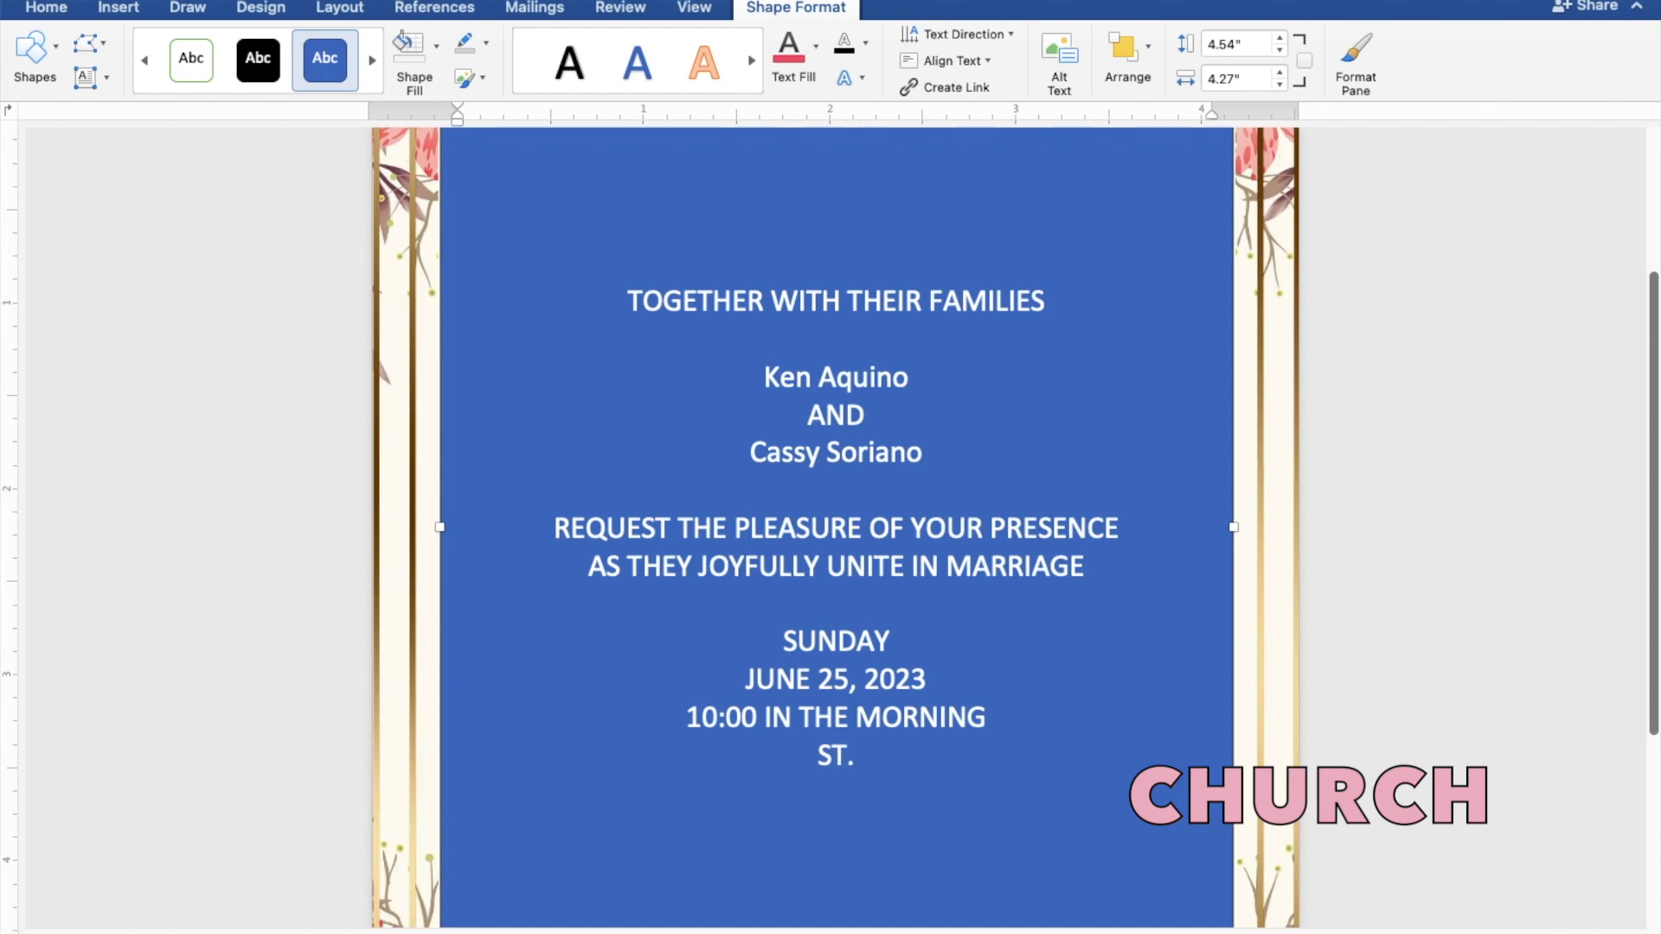
{"action": "type", "text": " THOM"}
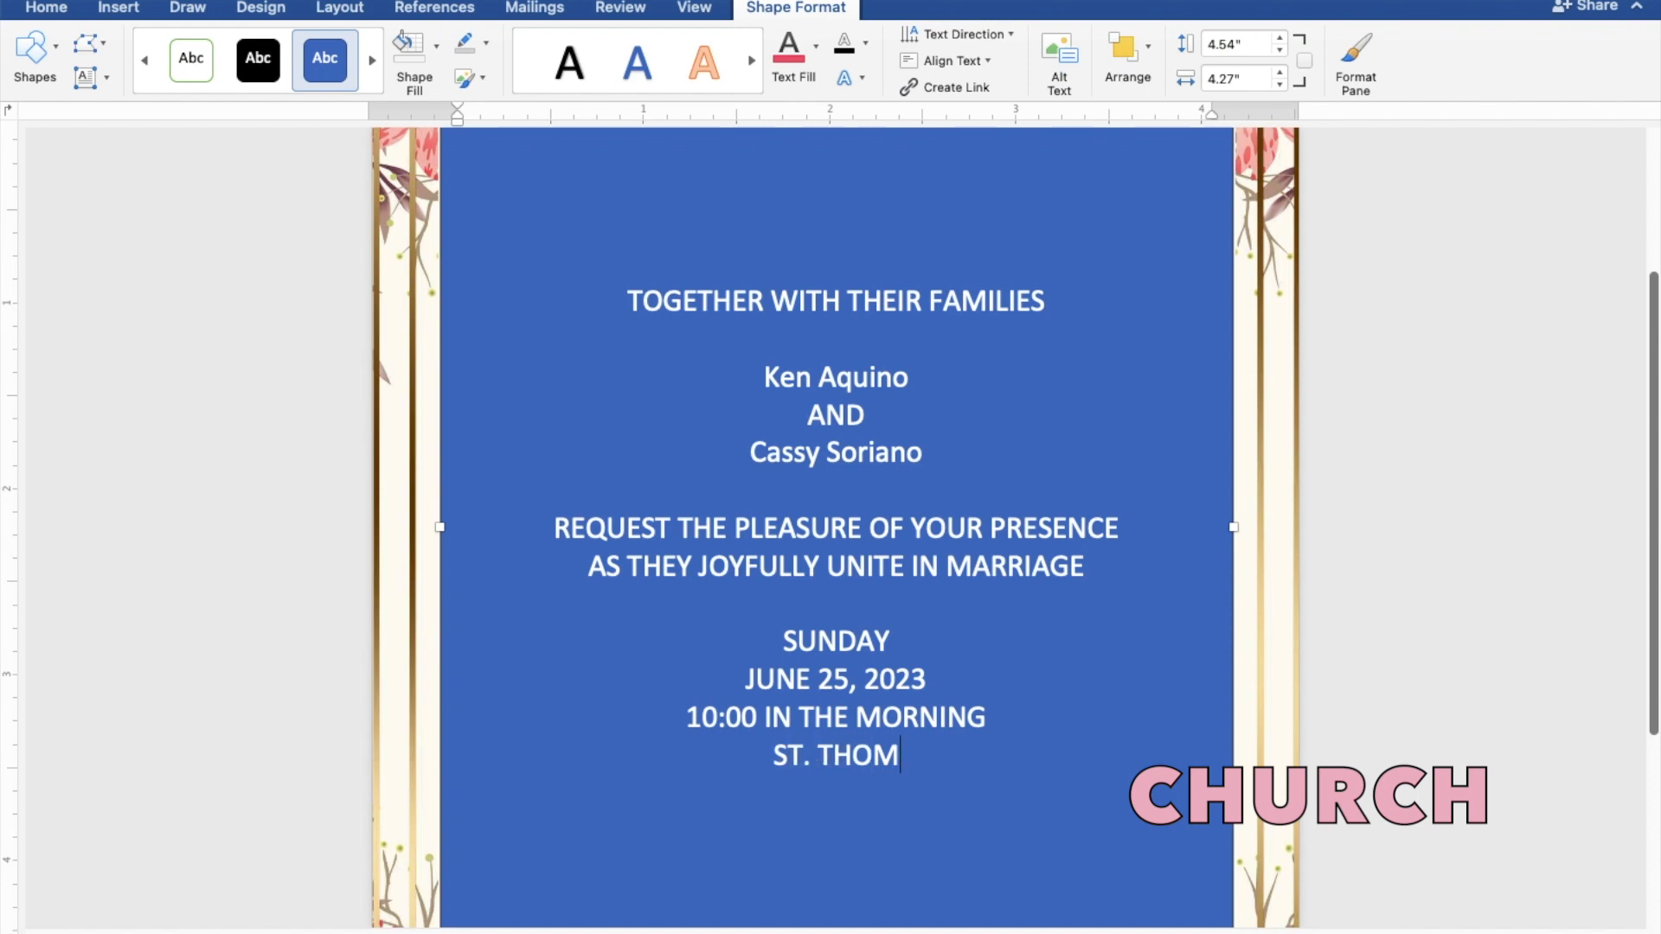
{"action": "type", "text": "AS A"}
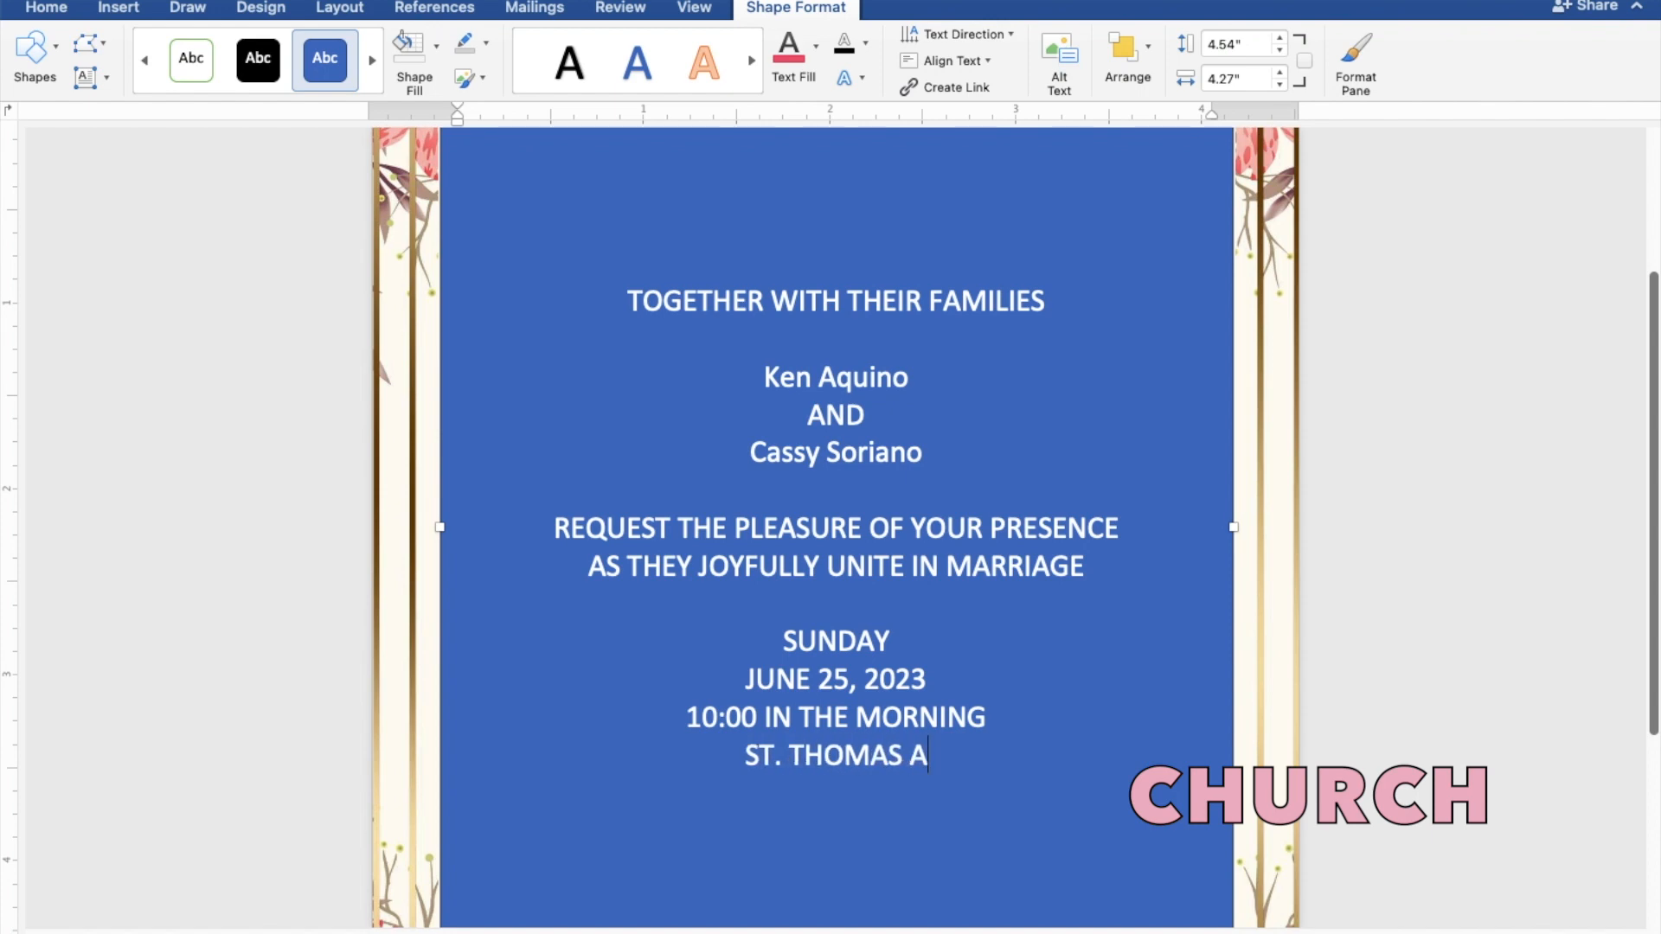
{"action": "type", "text": "QUIN"}
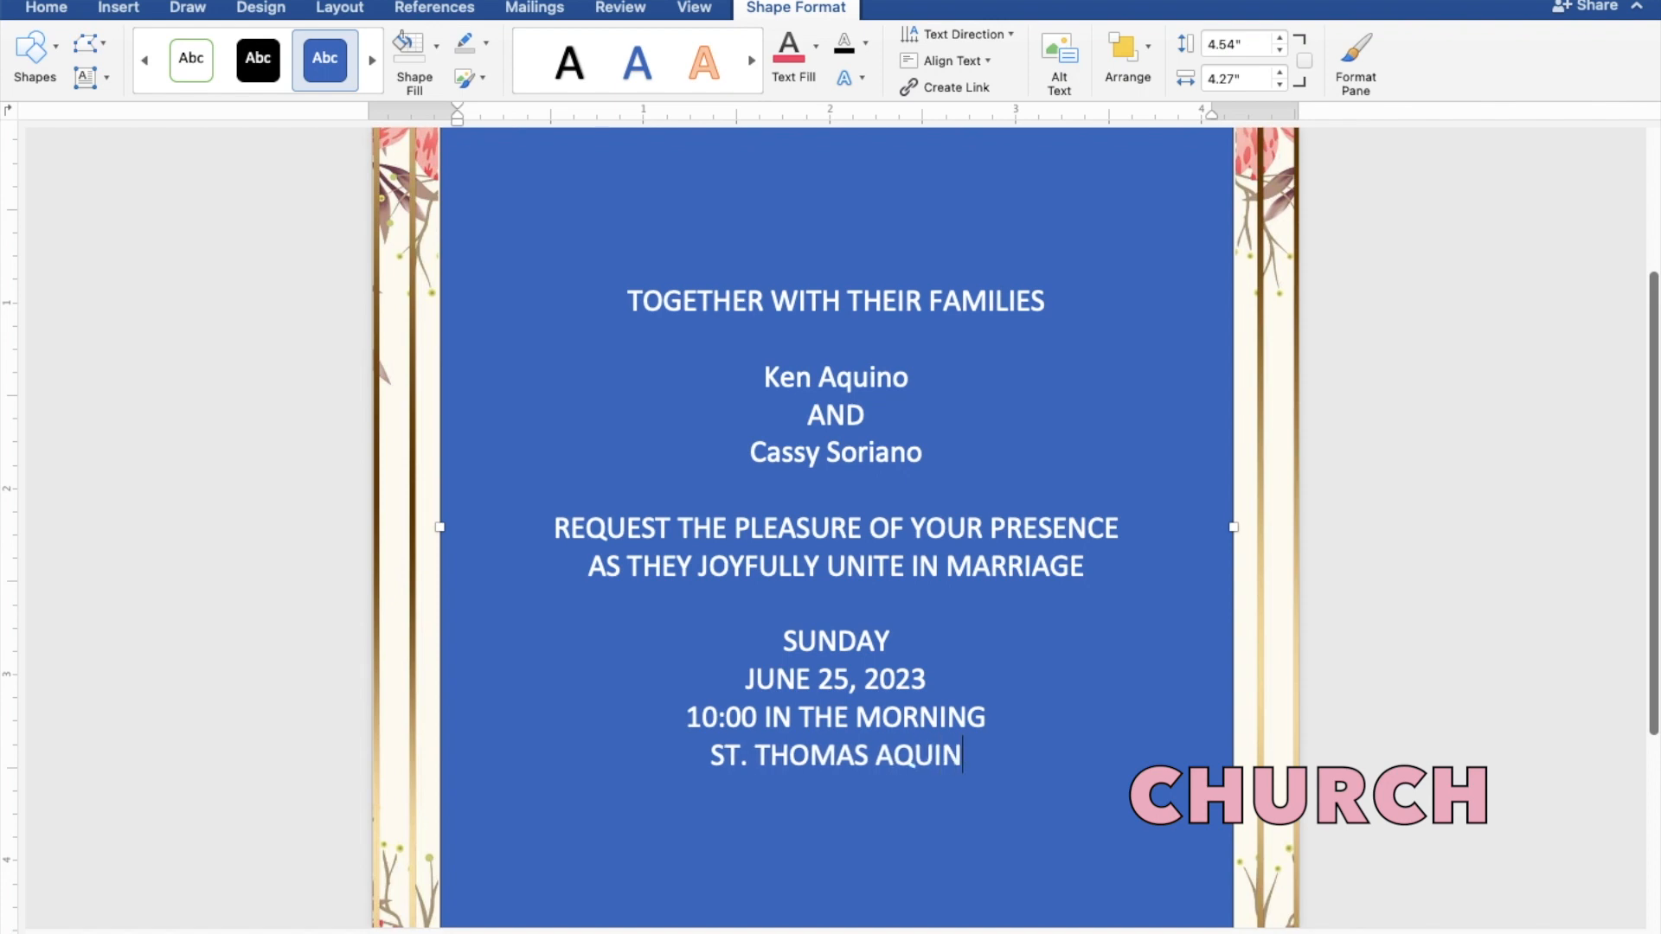
{"action": "type", "text": "AS P"}
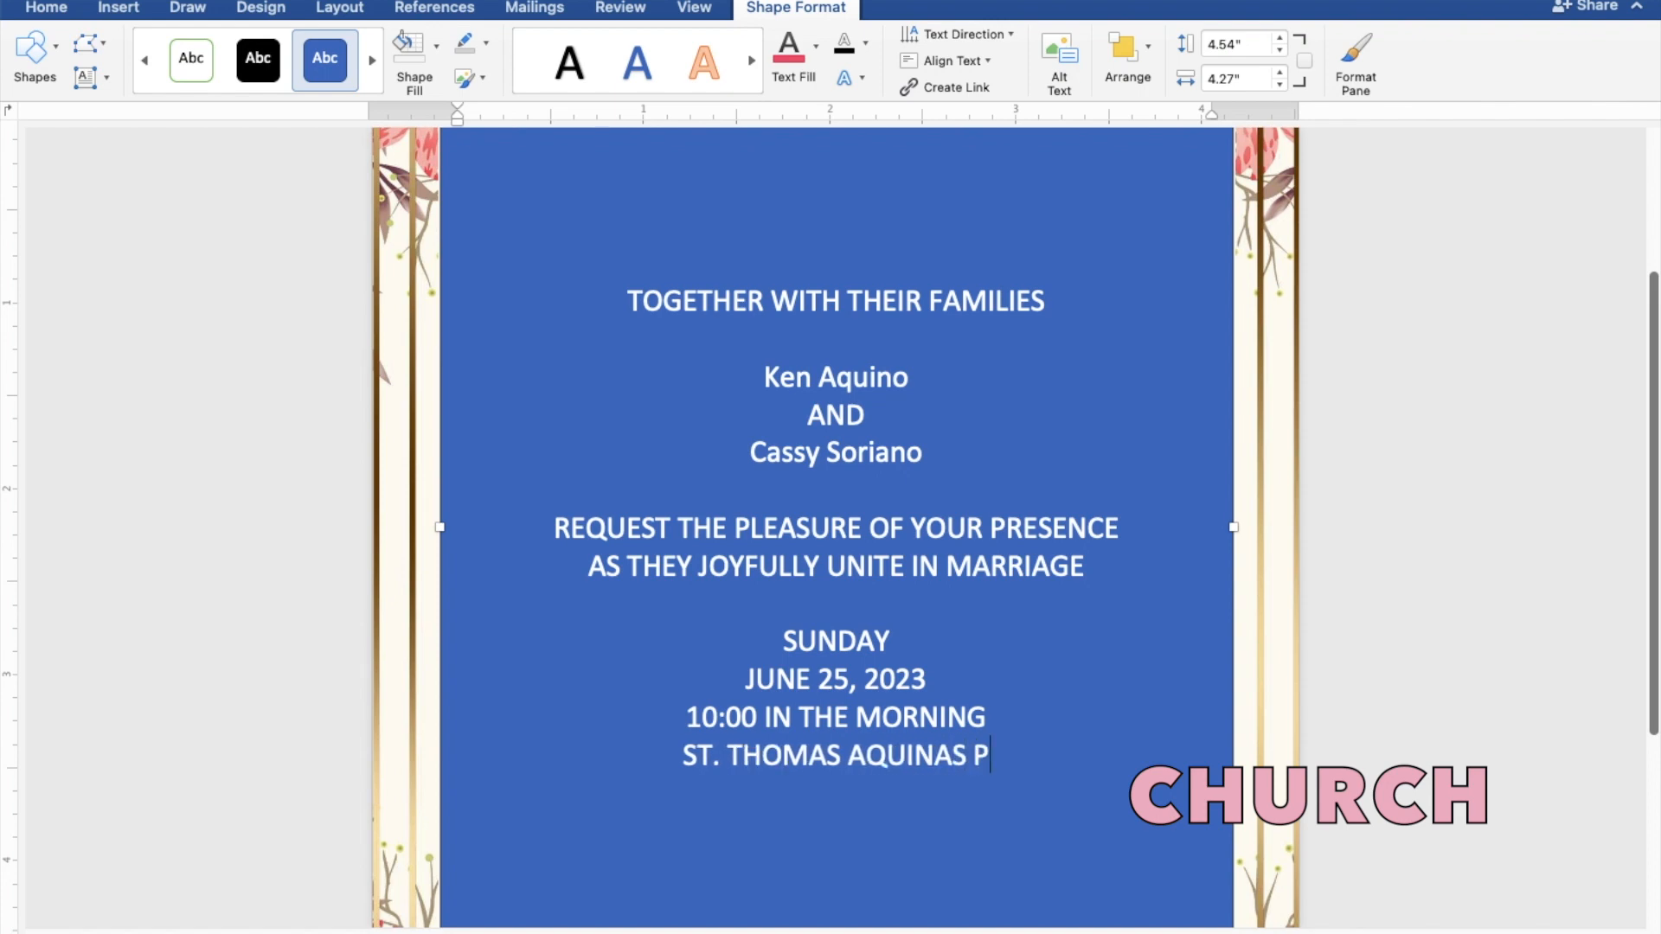
{"action": "type", "text": "ARISH"}
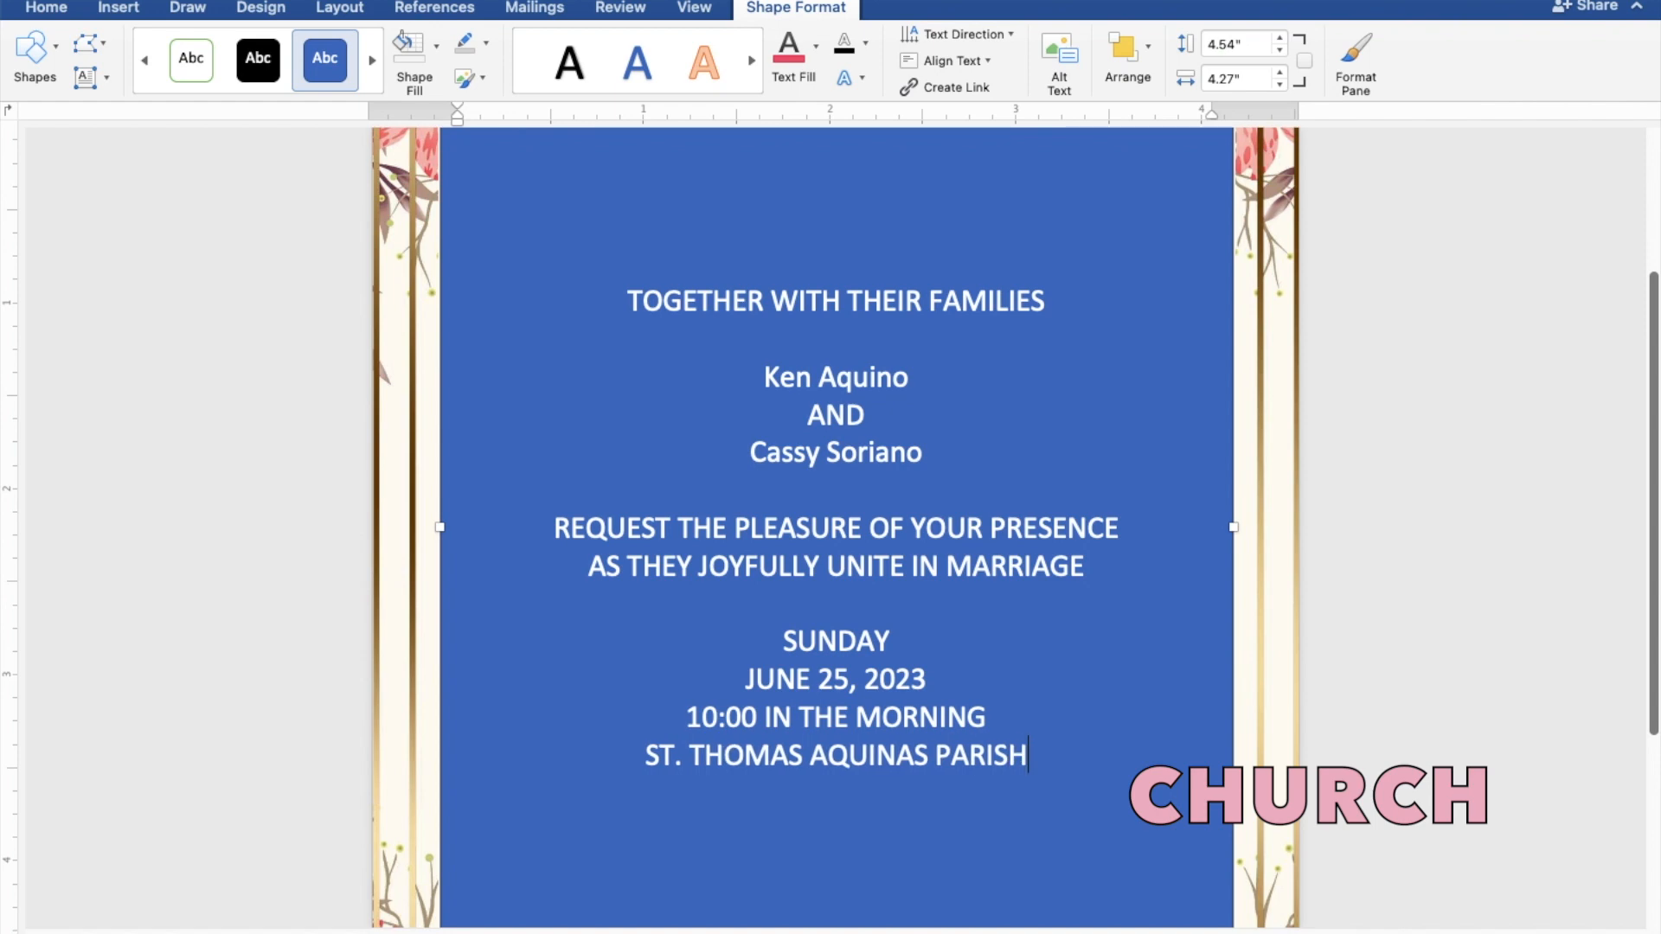
{"action": "type", "text": " CHU"}
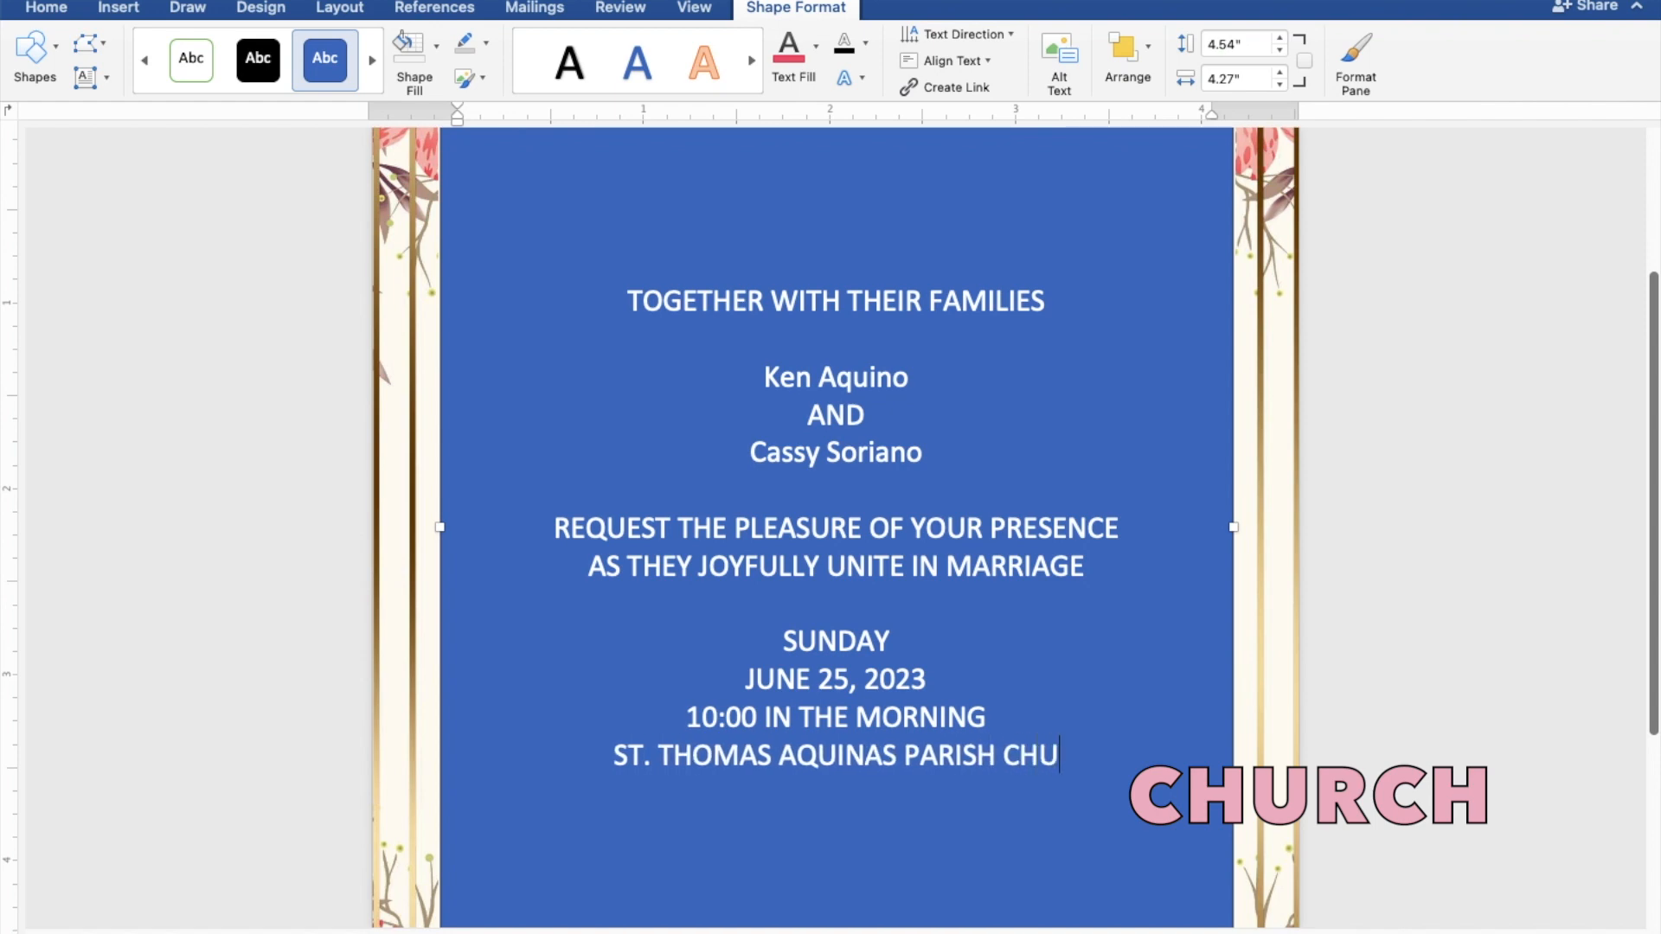
{"action": "type", "text": "RCH"}
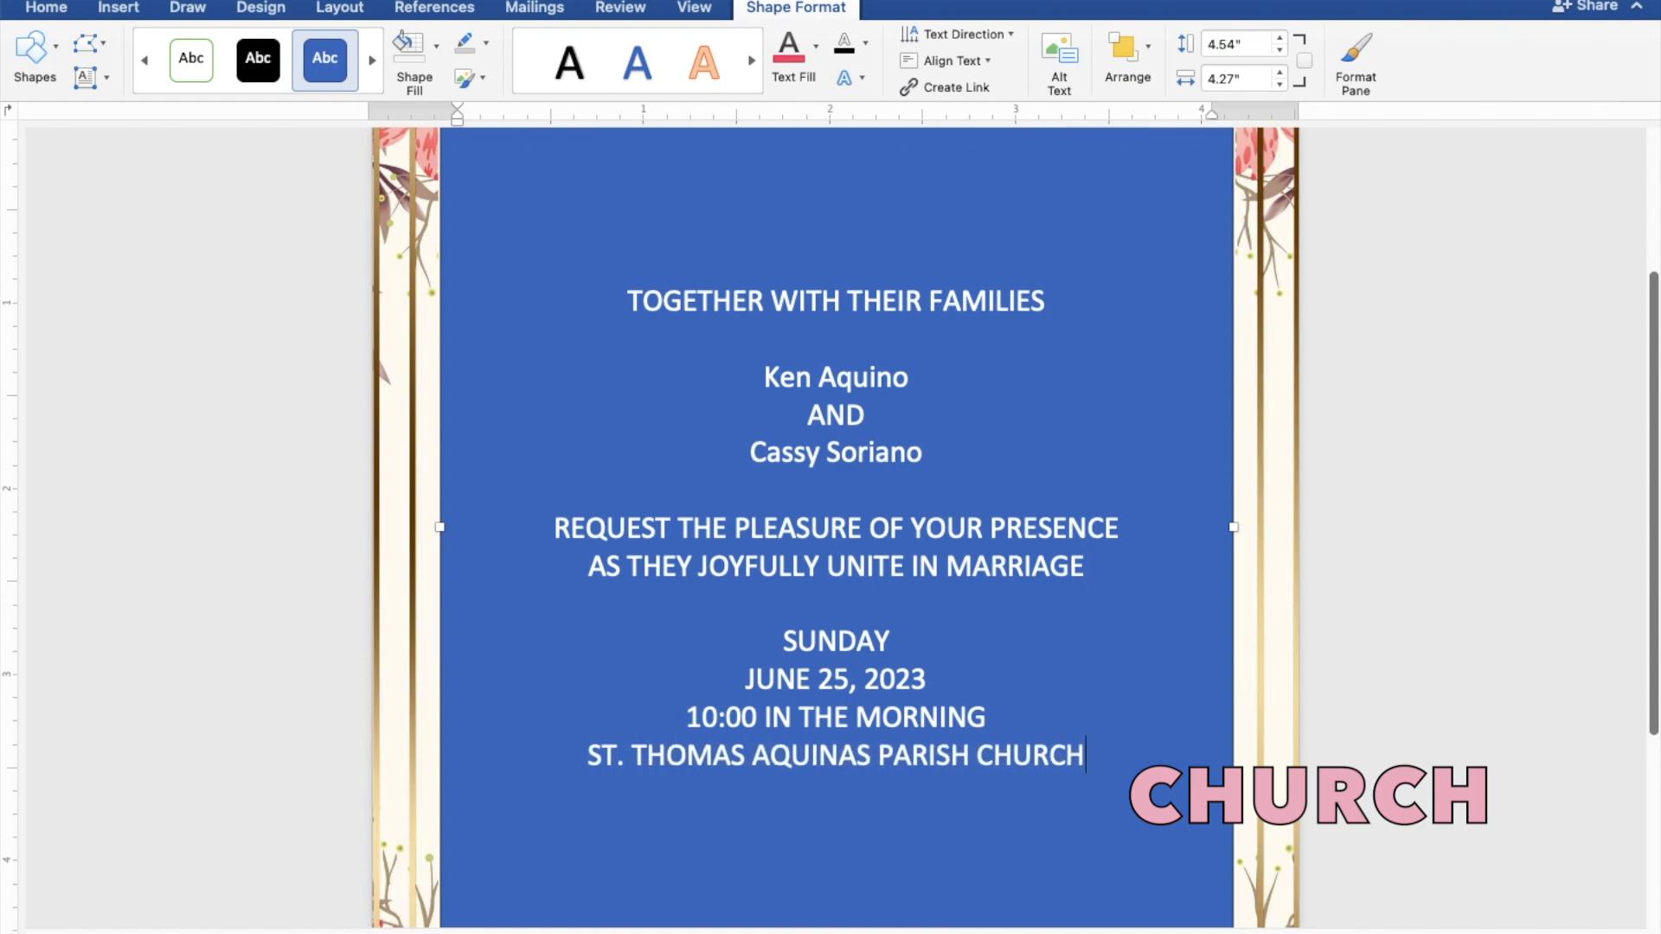
{"action": "key", "text": "Return"}
{"action": "type", "text": "MAN"}
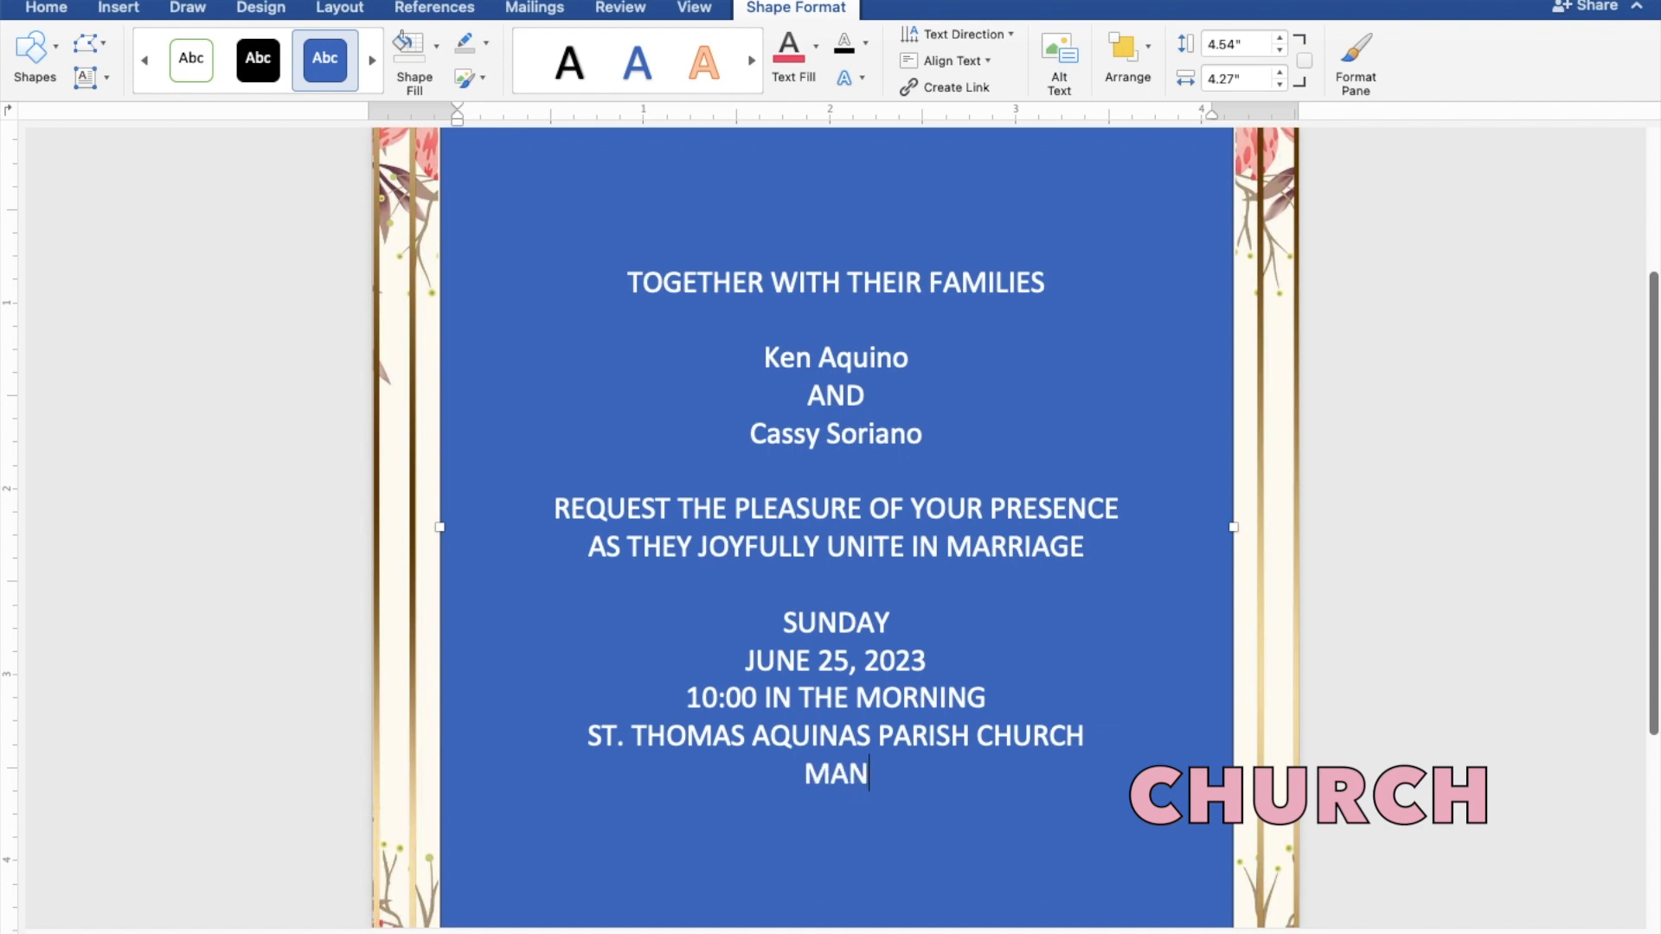
{"action": "type", "text": "GALD"}
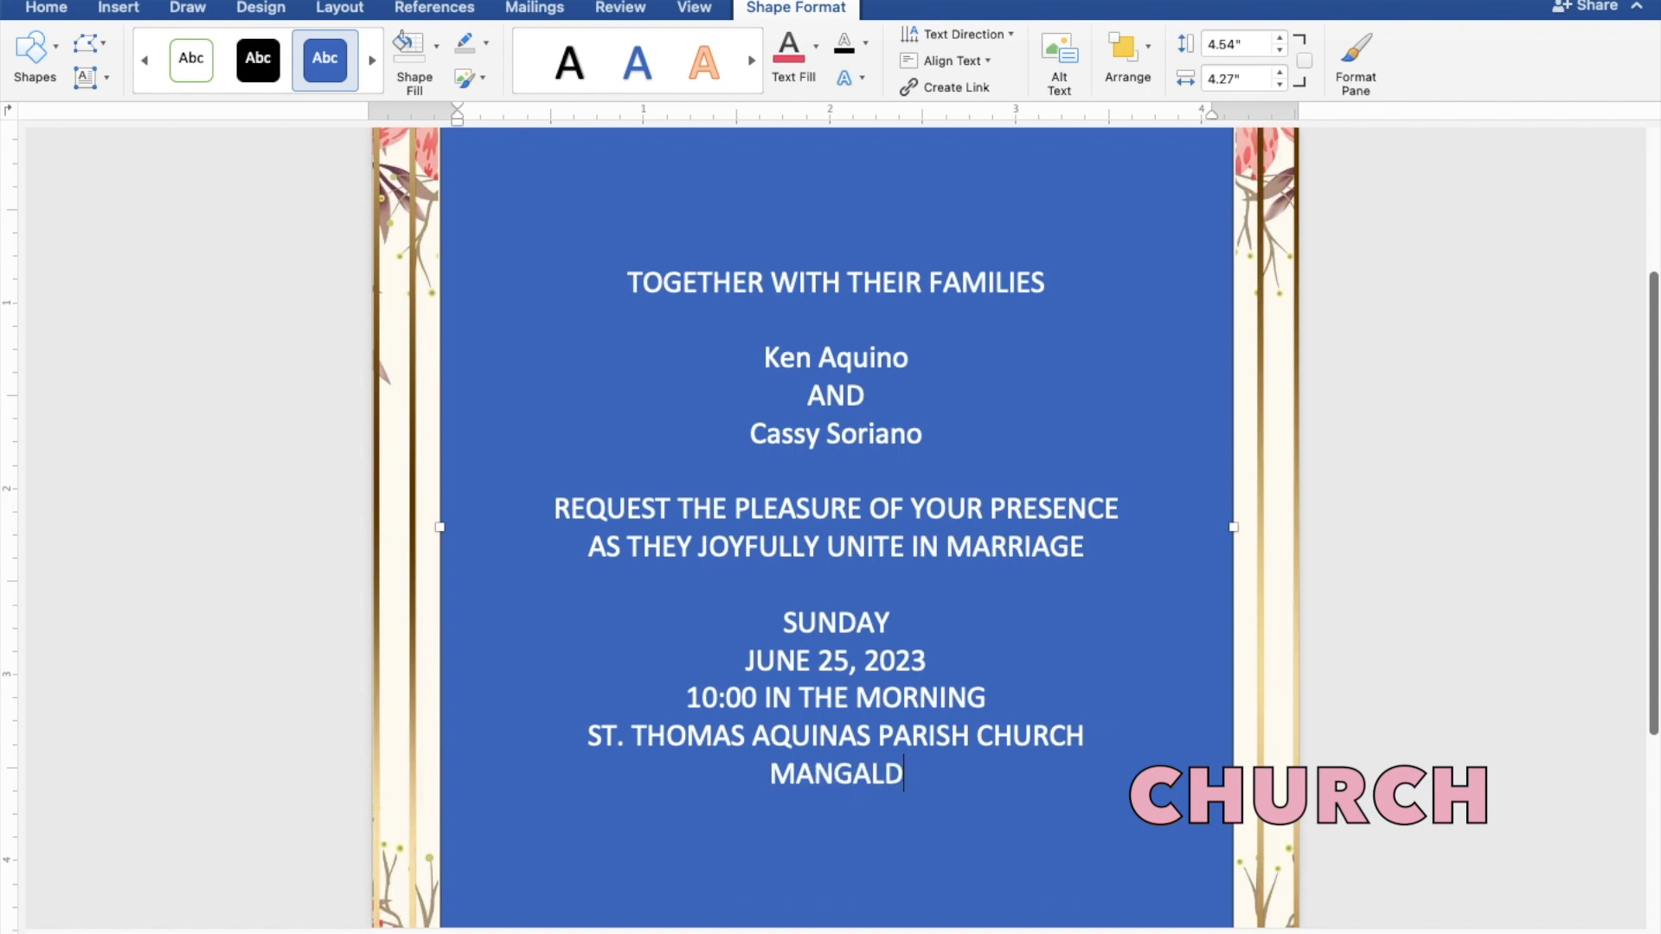
{"action": "type", "text": "AN, "}
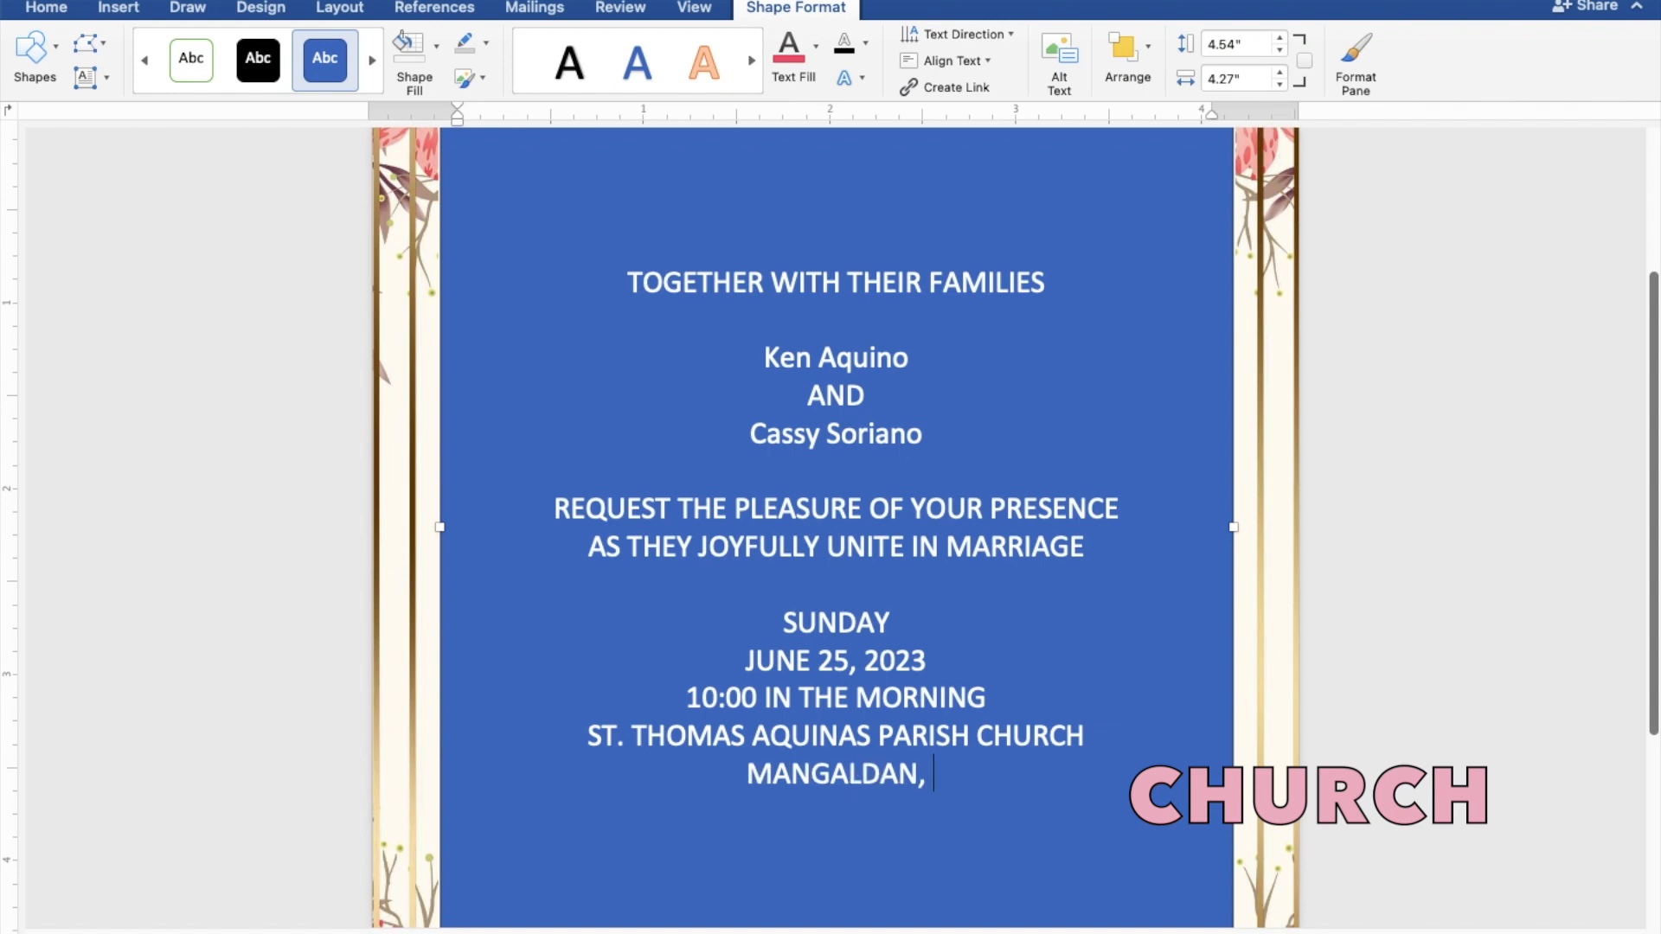
{"action": "type", "text": "PANGASINAN"}
{"action": "key", "text": "Return"}
{"action": "key", "text": "Return"}
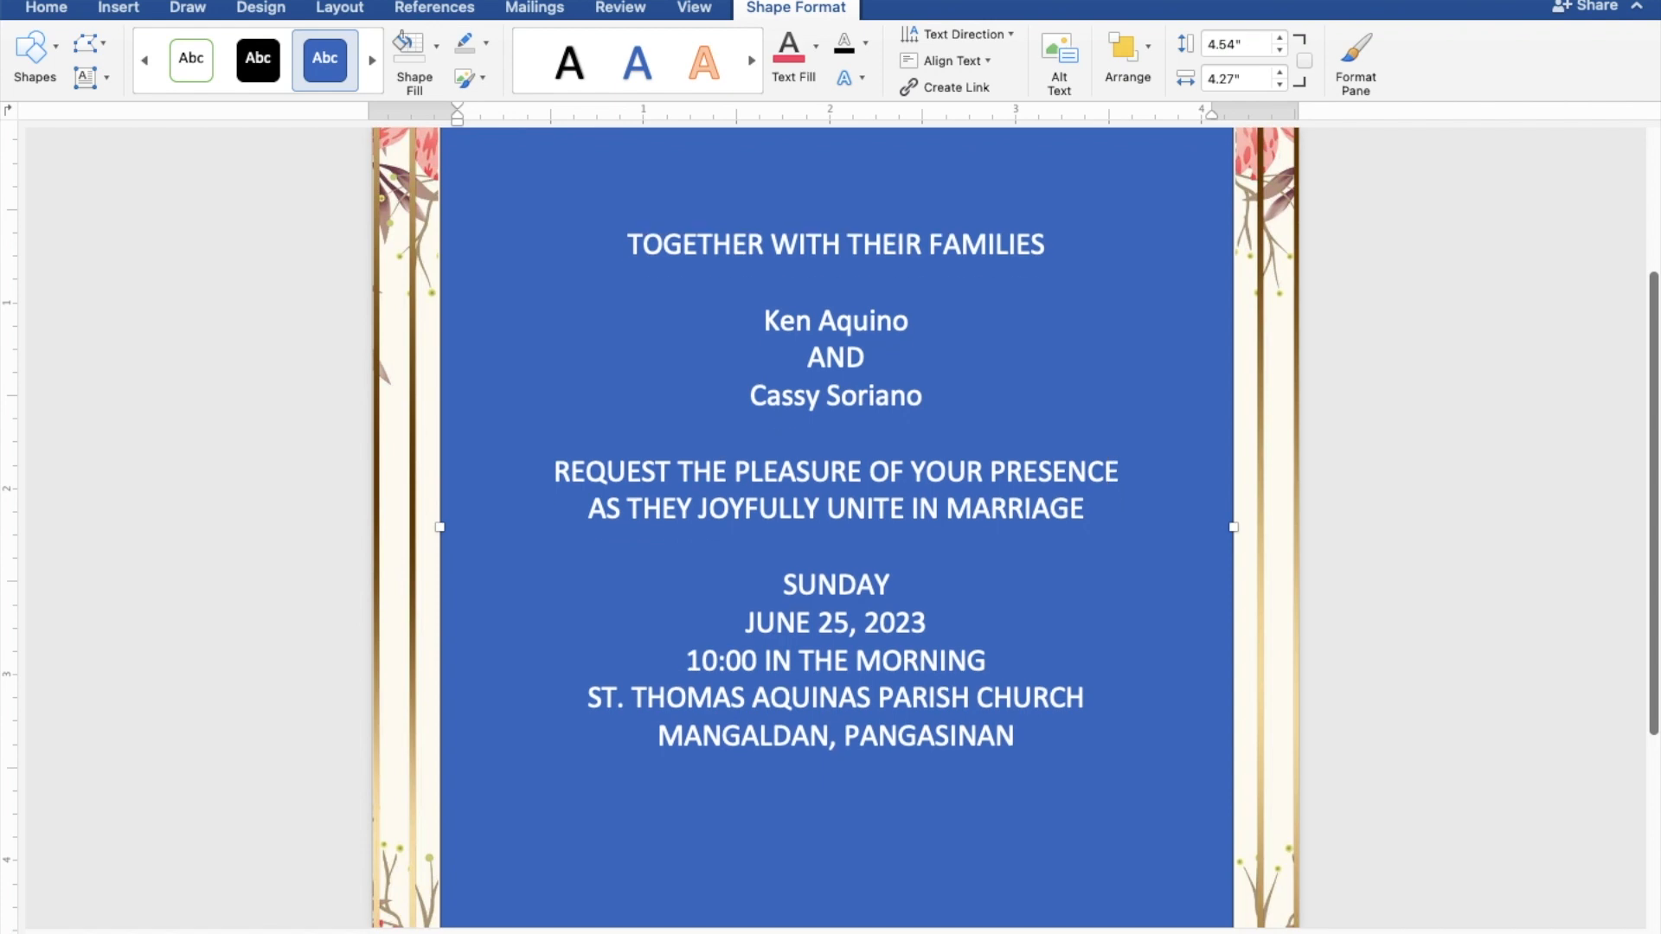
{"action": "type", "text": "Reception "}
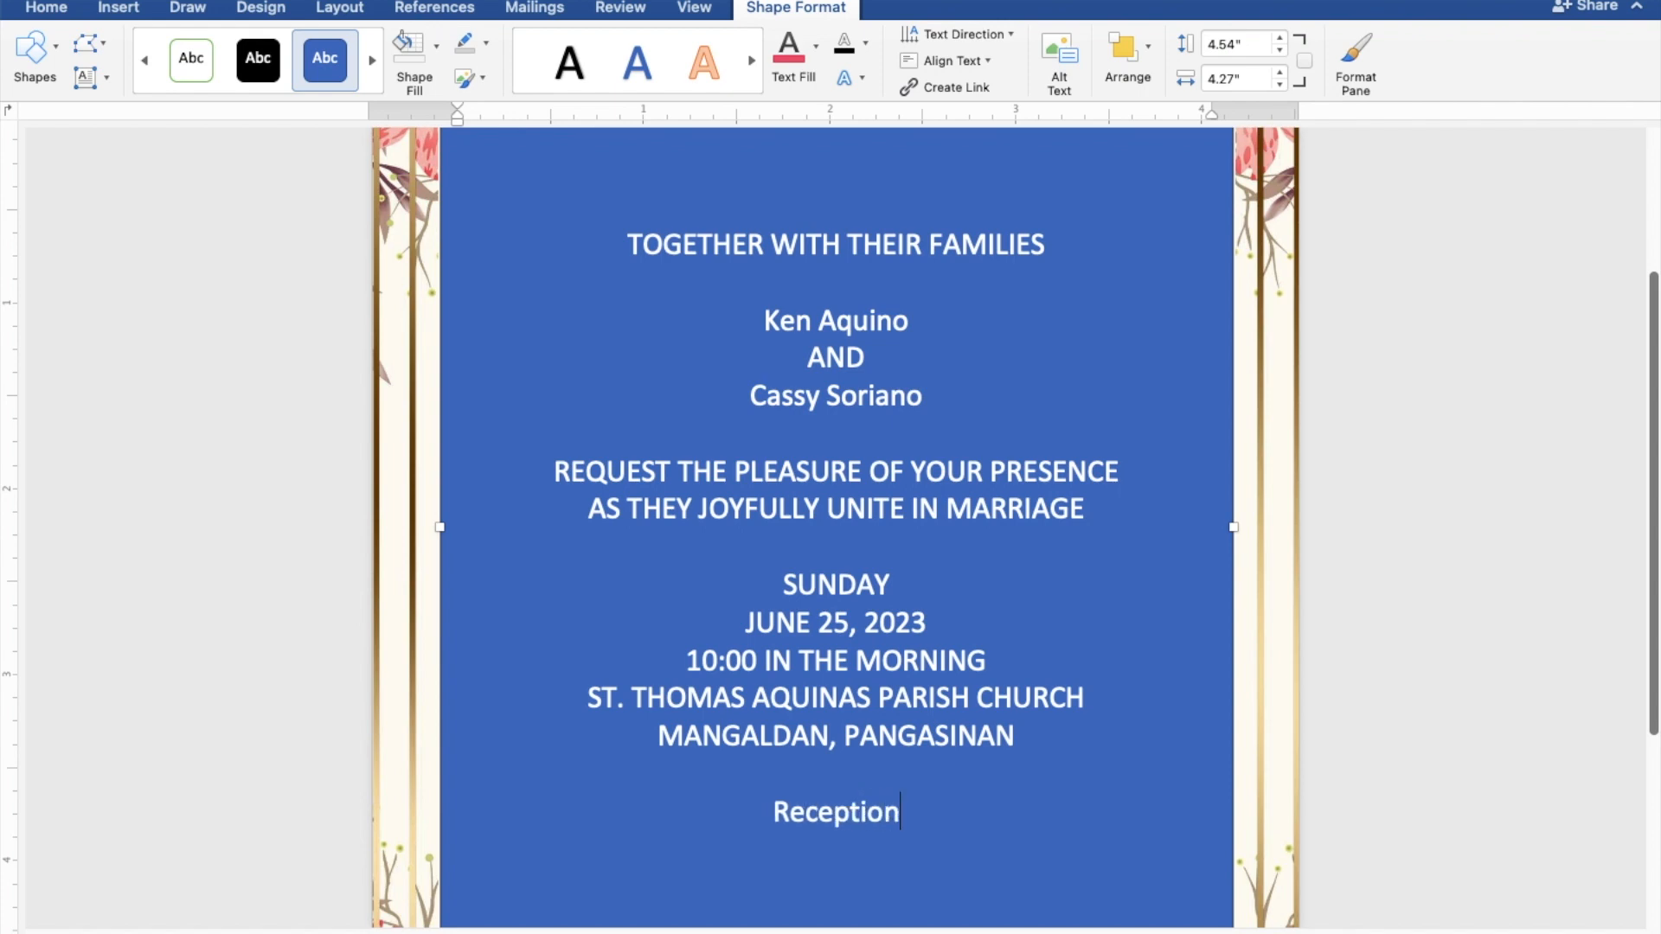
{"action": "type", "text": "to follow"}
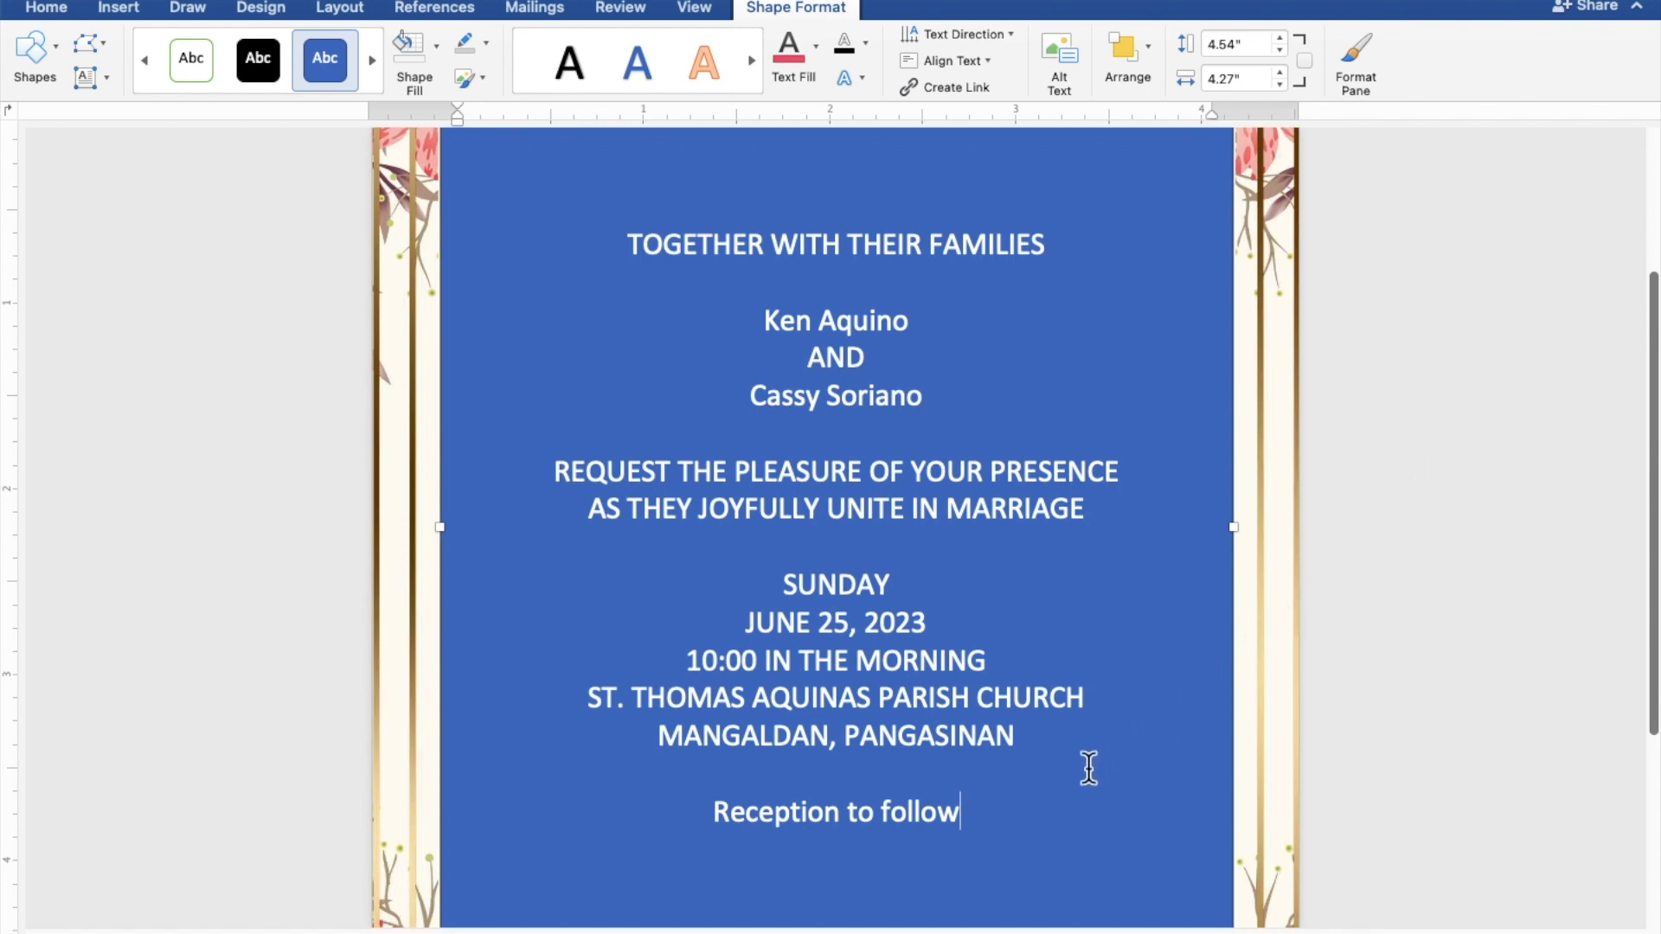
Step: Give the text box no fill and no outline, and make all invitation text black
{"action": "left_click_drag", "start_coordinate": [960, 804], "coordinate": [634, 260]}
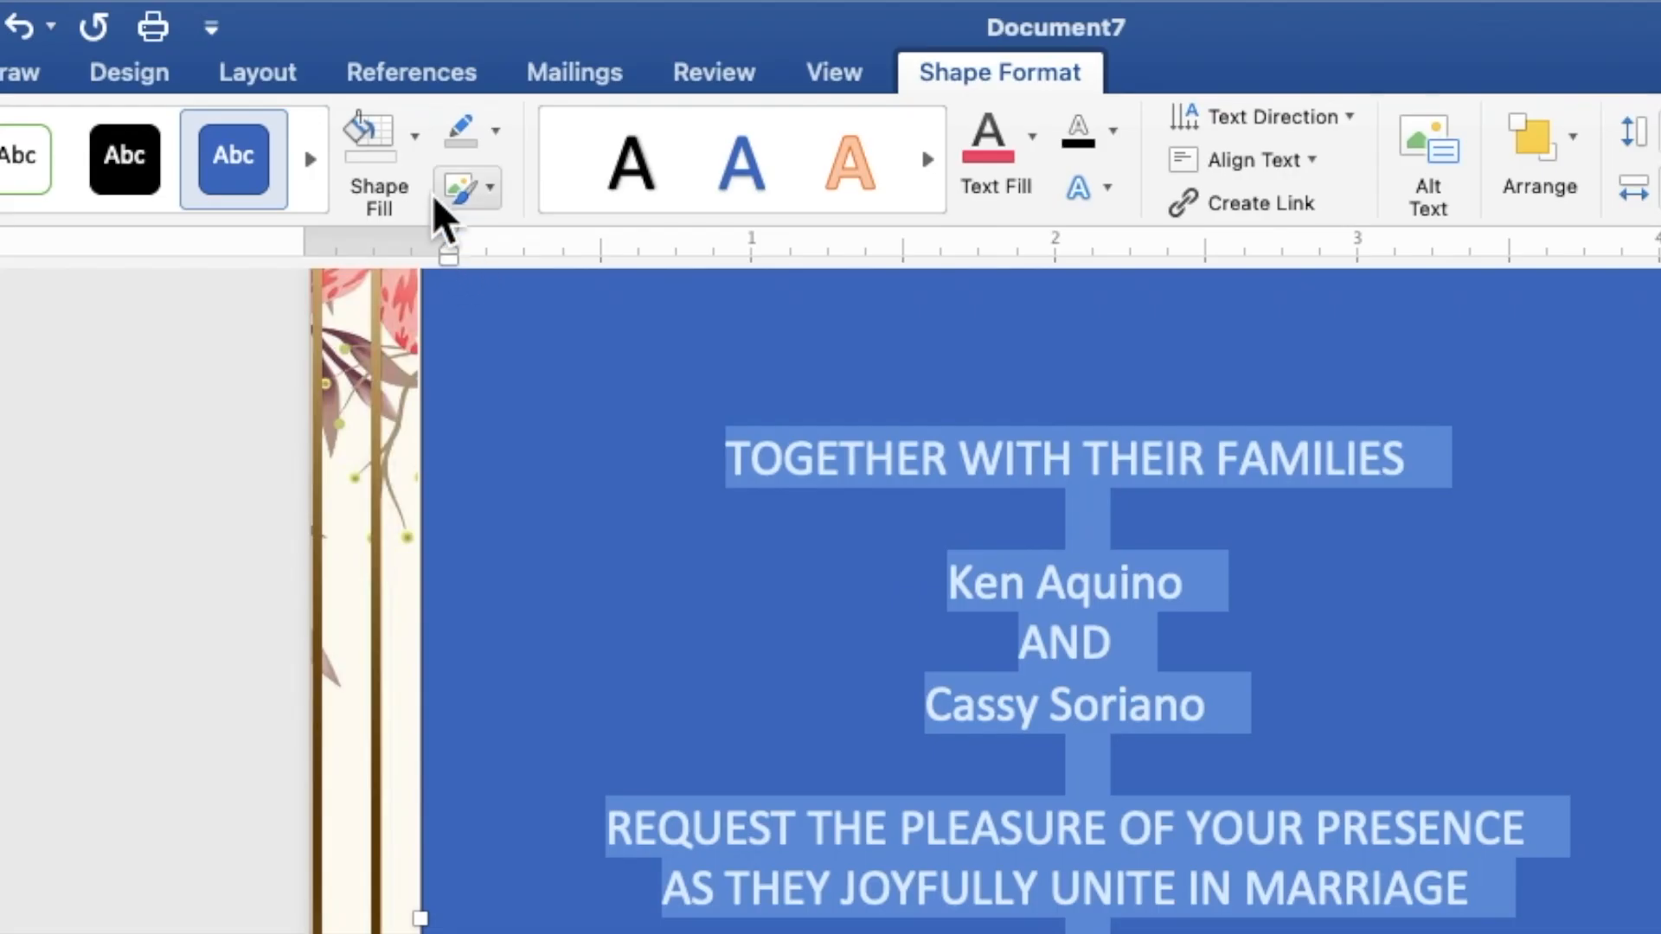
{"action": "left_click", "coordinate": [413, 153]}
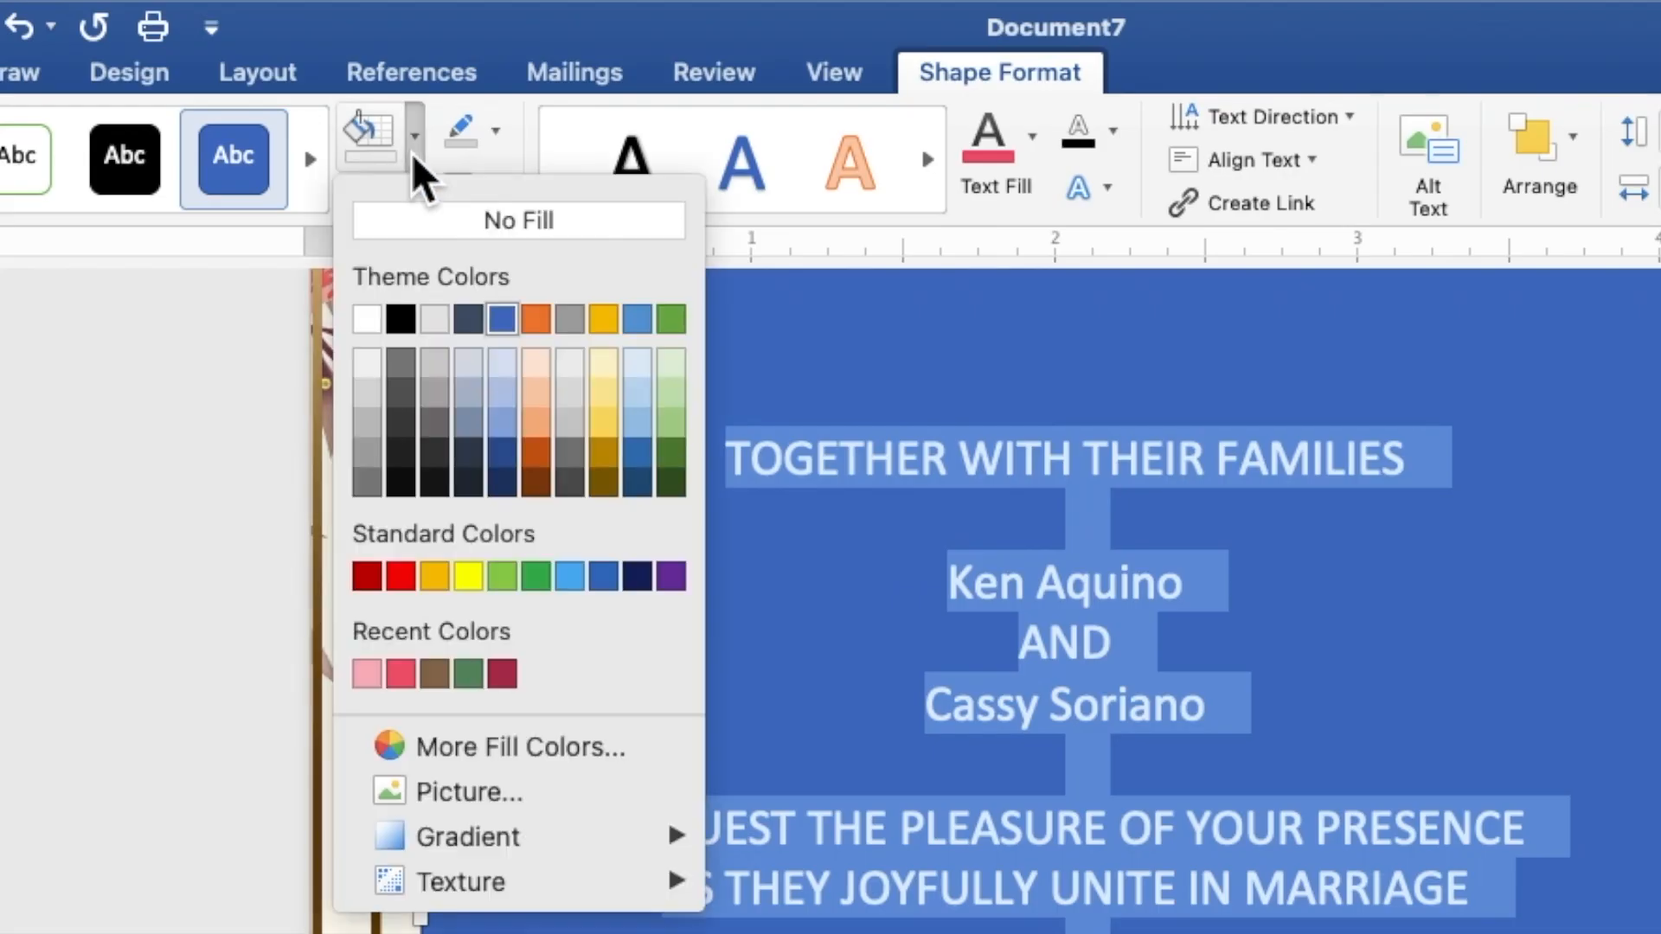
{"action": "left_click", "coordinate": [424, 221]}
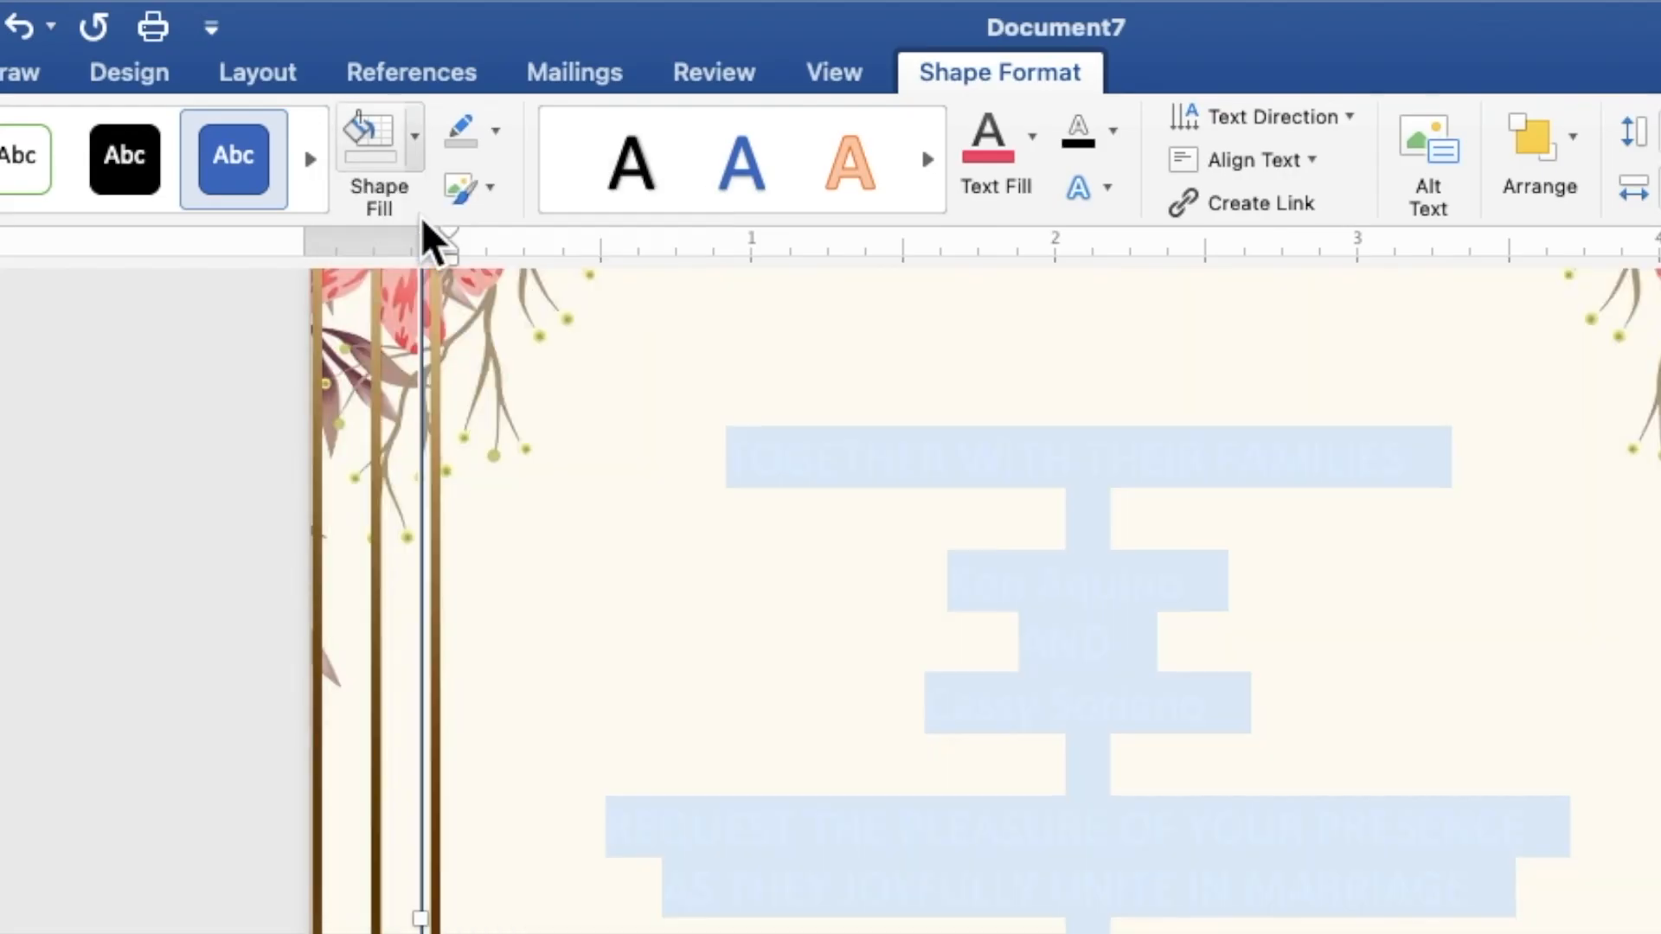
{"action": "left_click", "coordinate": [494, 134]}
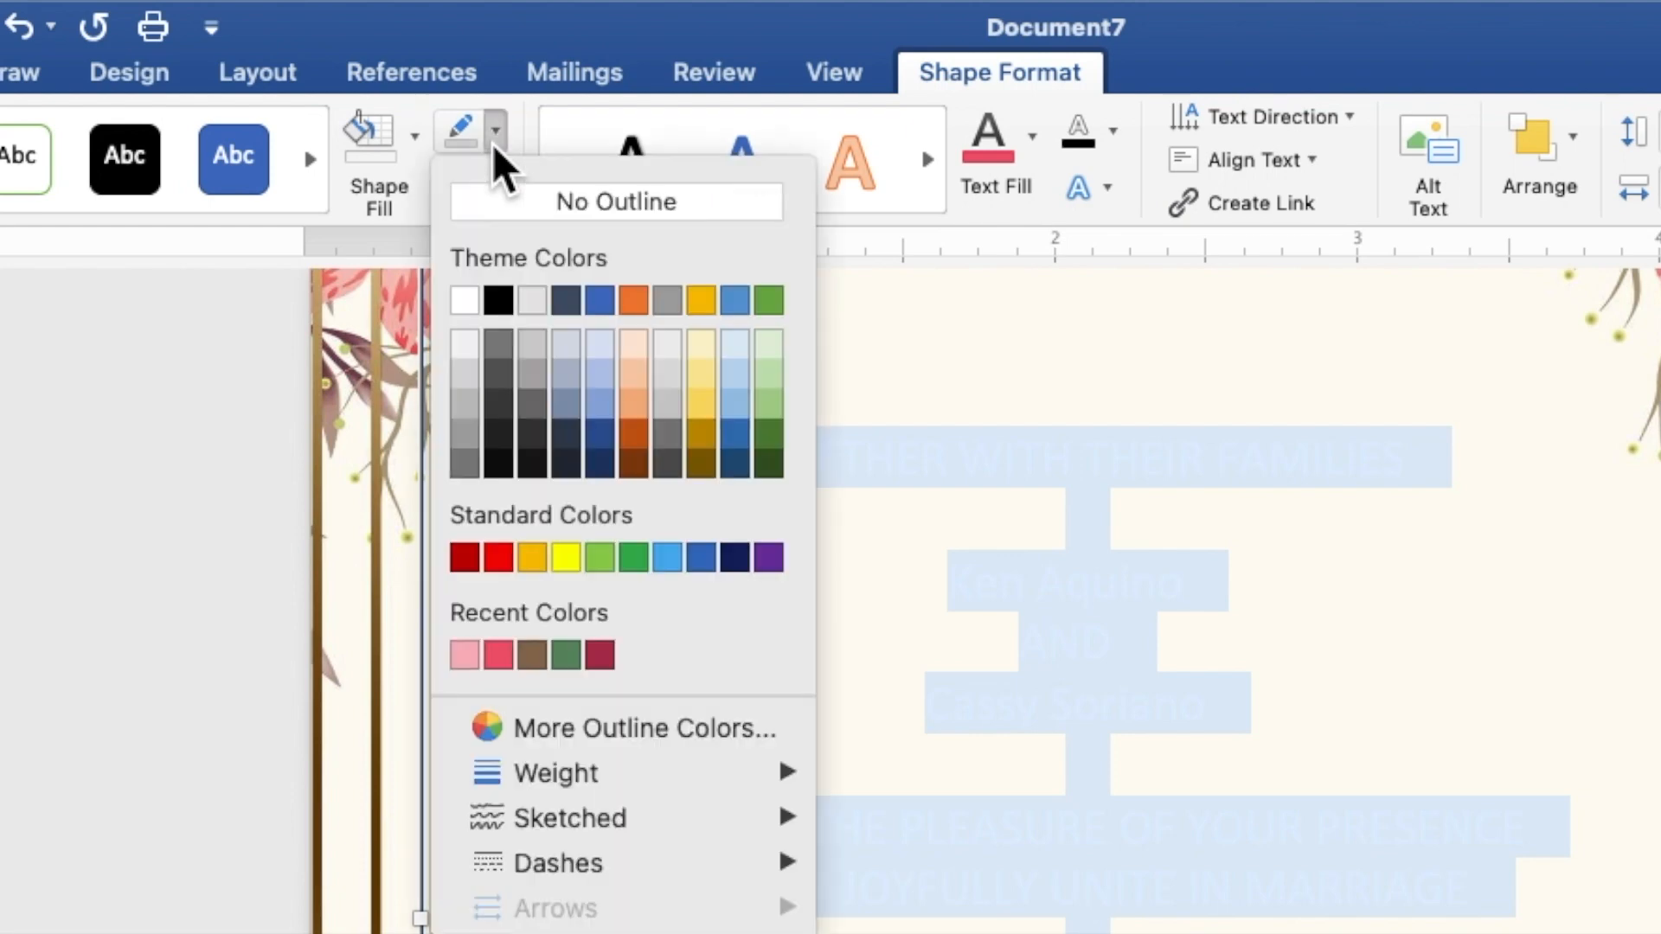
{"action": "left_click", "coordinate": [516, 204]}
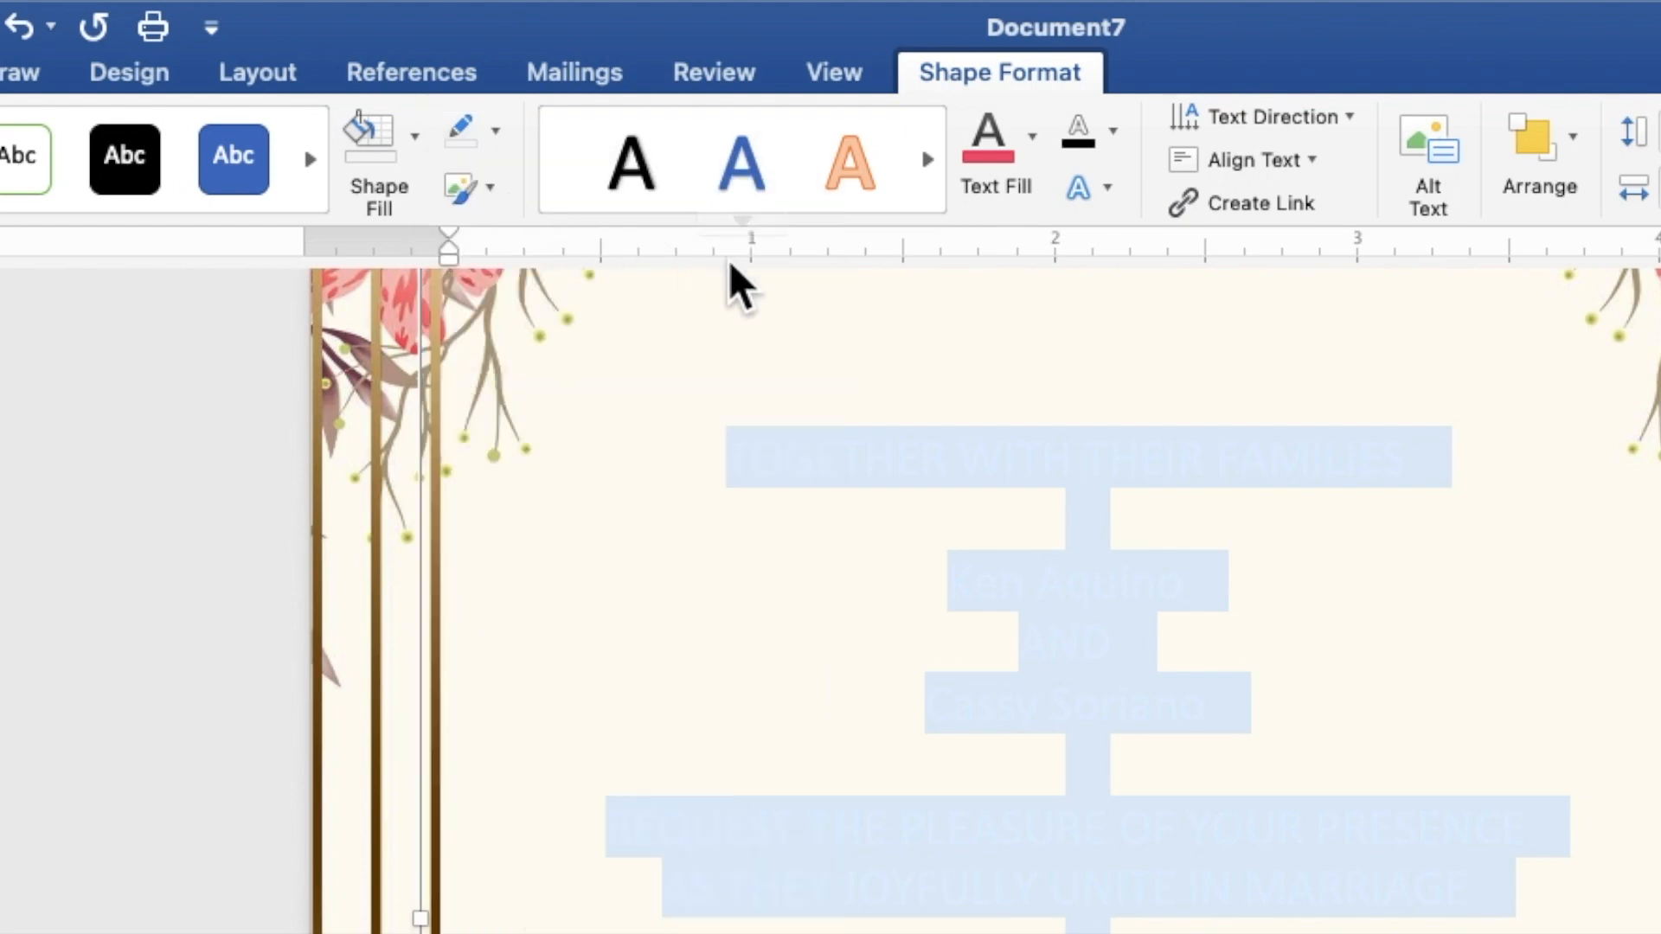
{"action": "left_click", "coordinate": [1031, 137]}
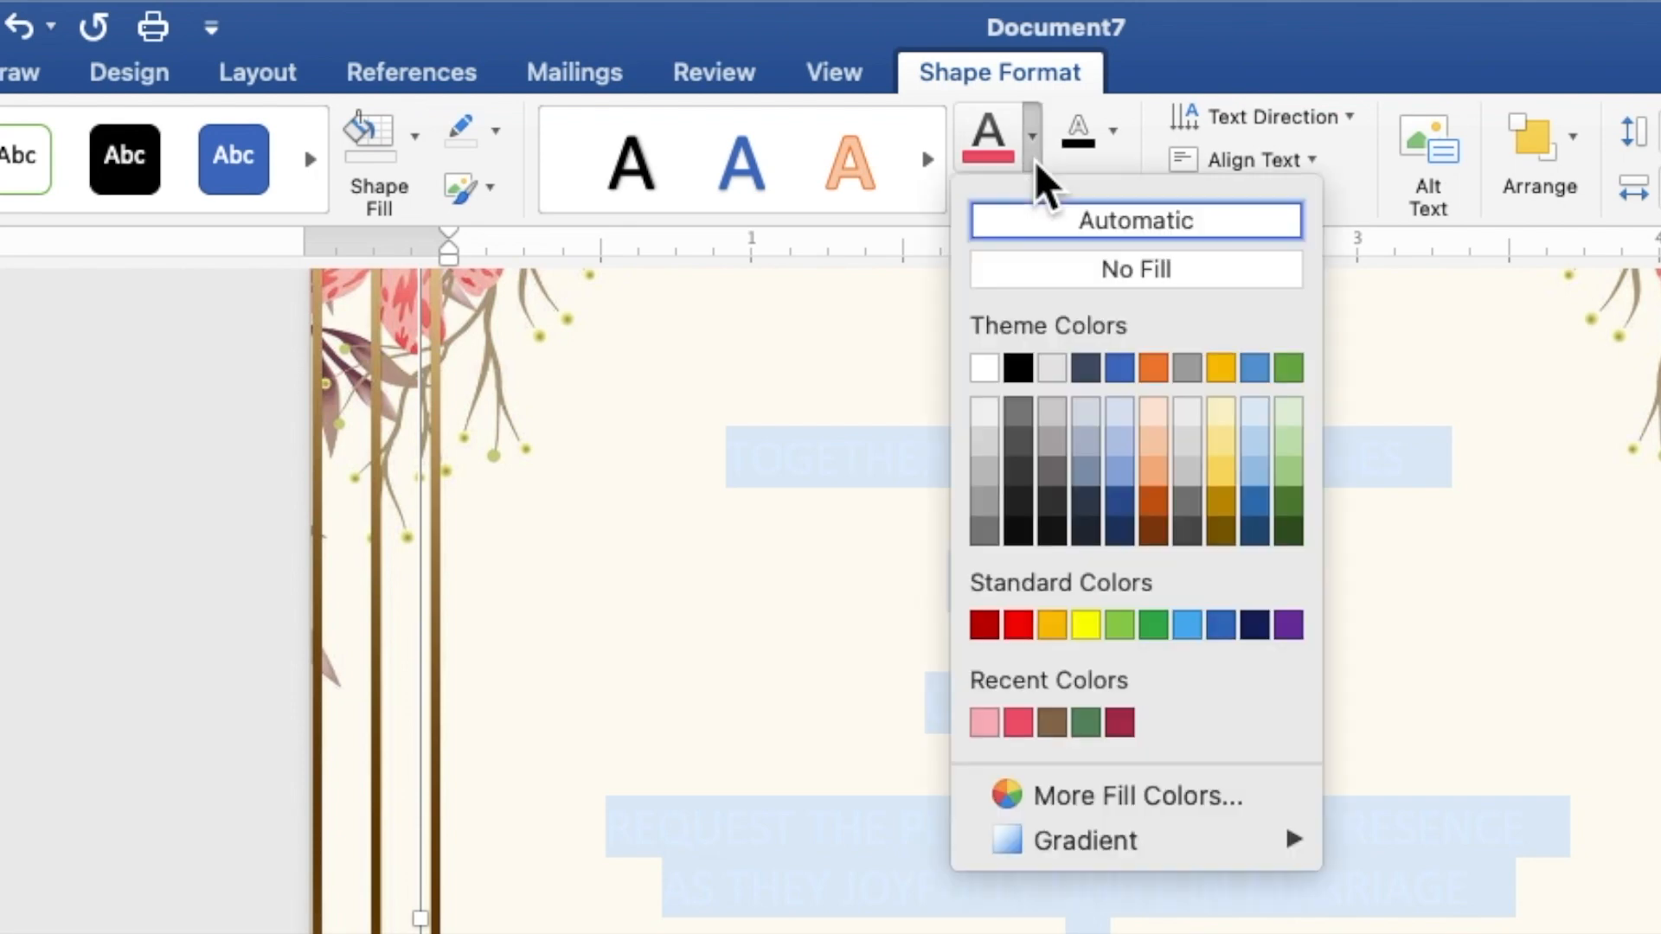
{"action": "left_click", "coordinate": [1021, 370]}
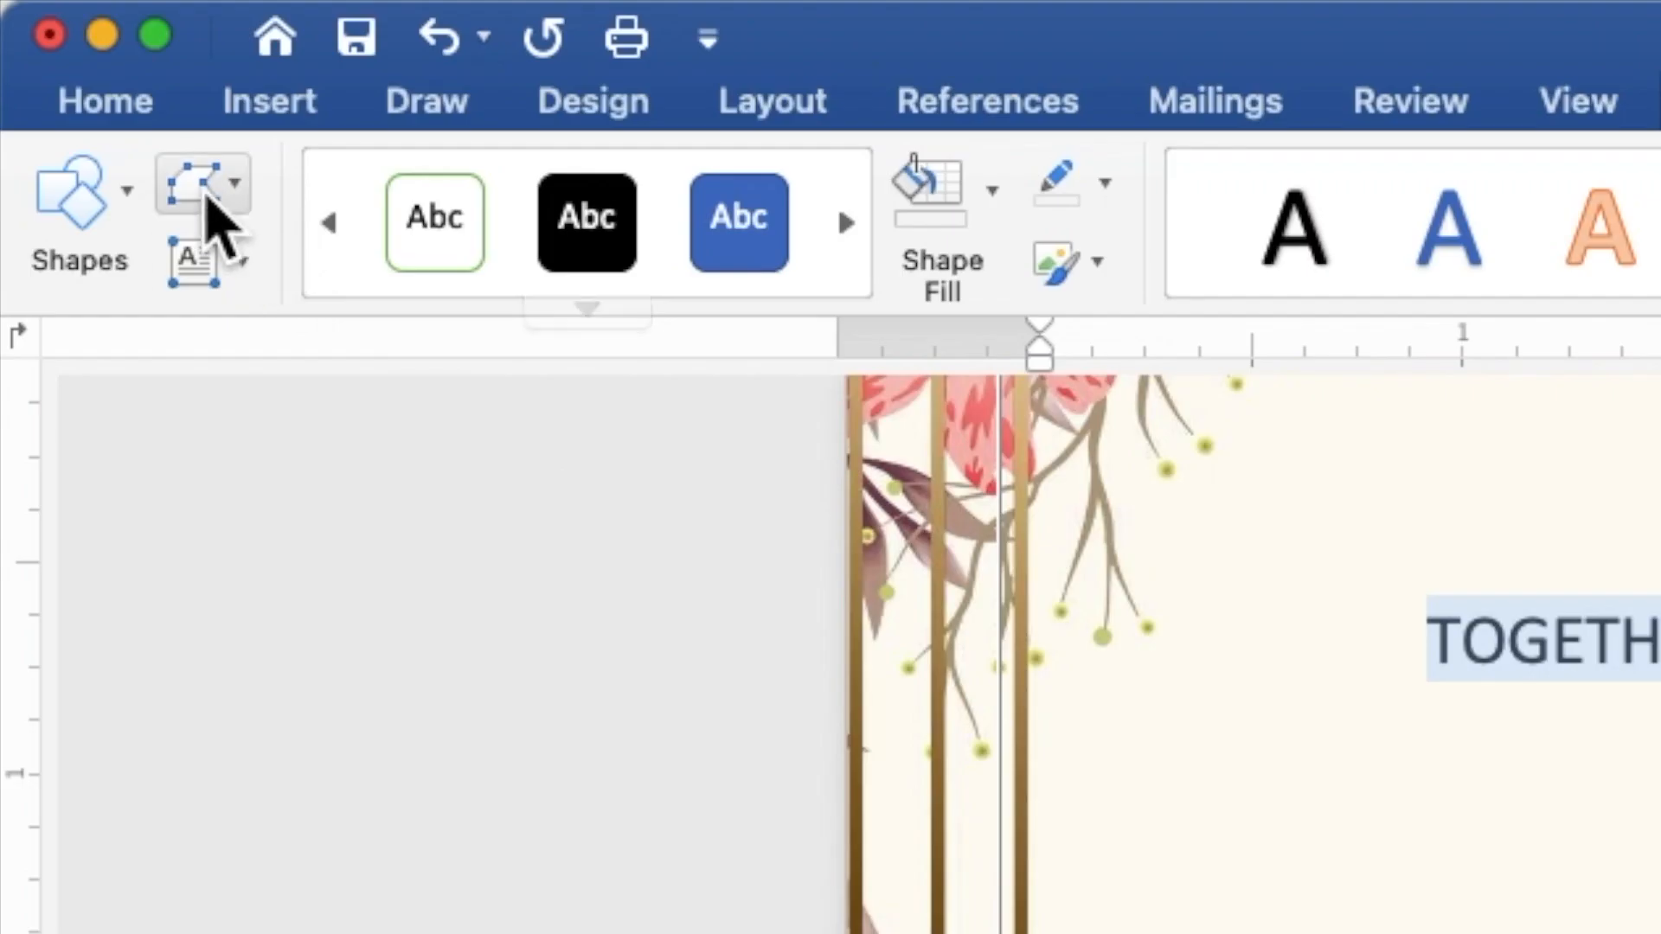
Step: Set the invitation text to Times New Roman at 9 pt
{"action": "left_click", "coordinate": [126, 108]}
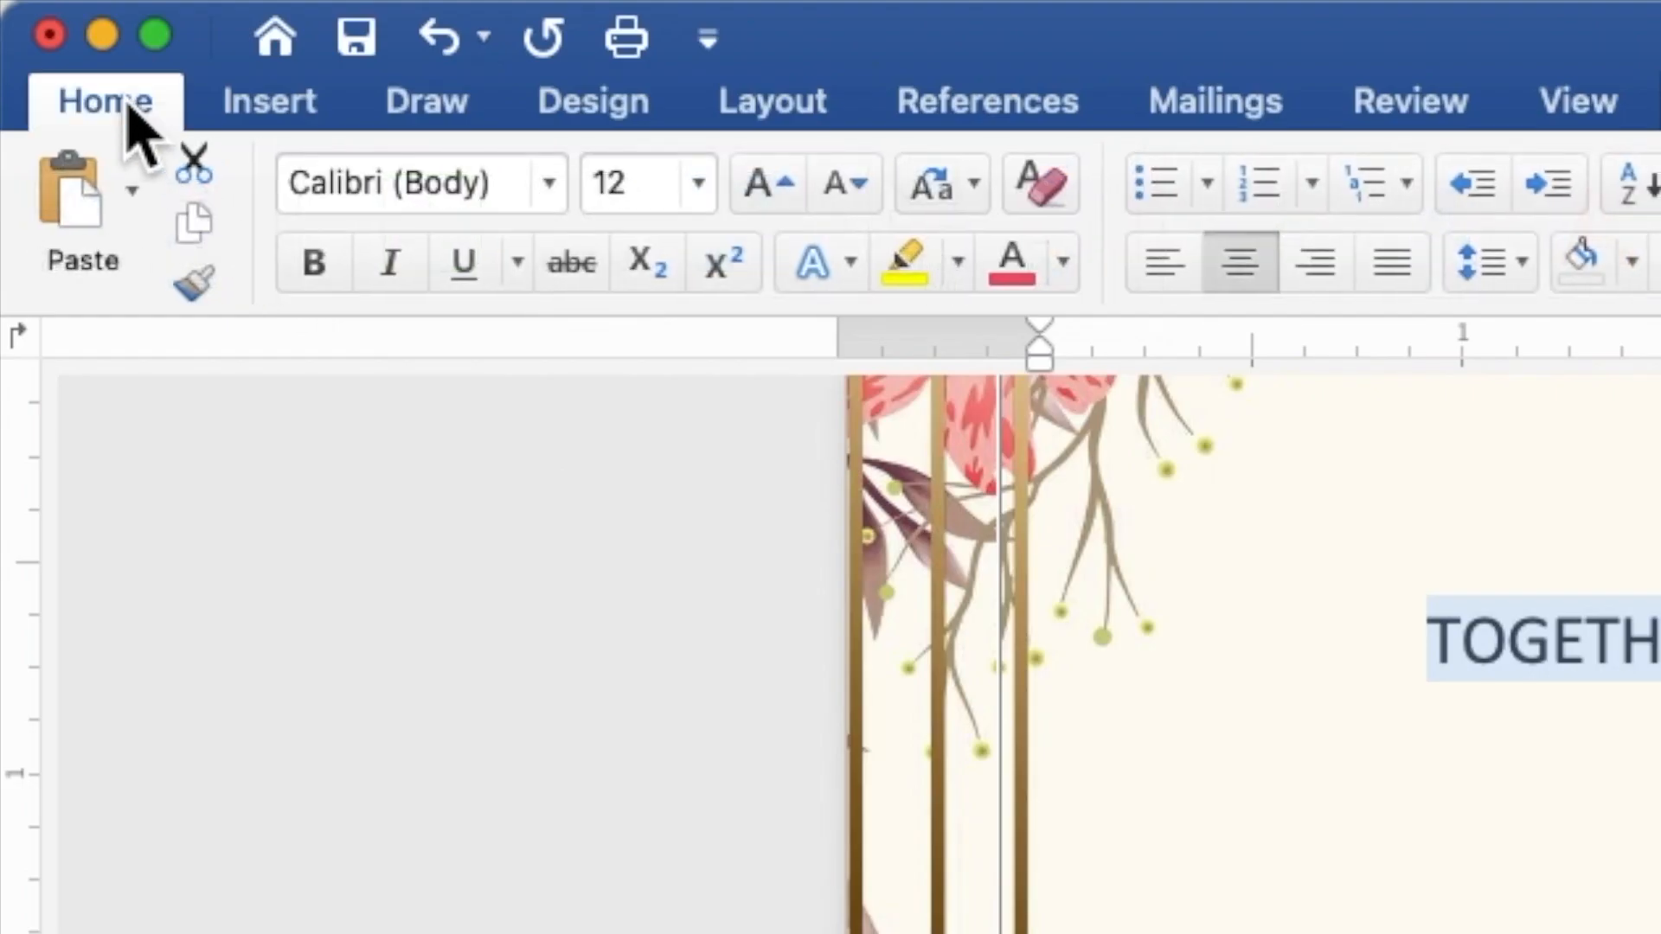
{"action": "left_click", "coordinate": [550, 183]}
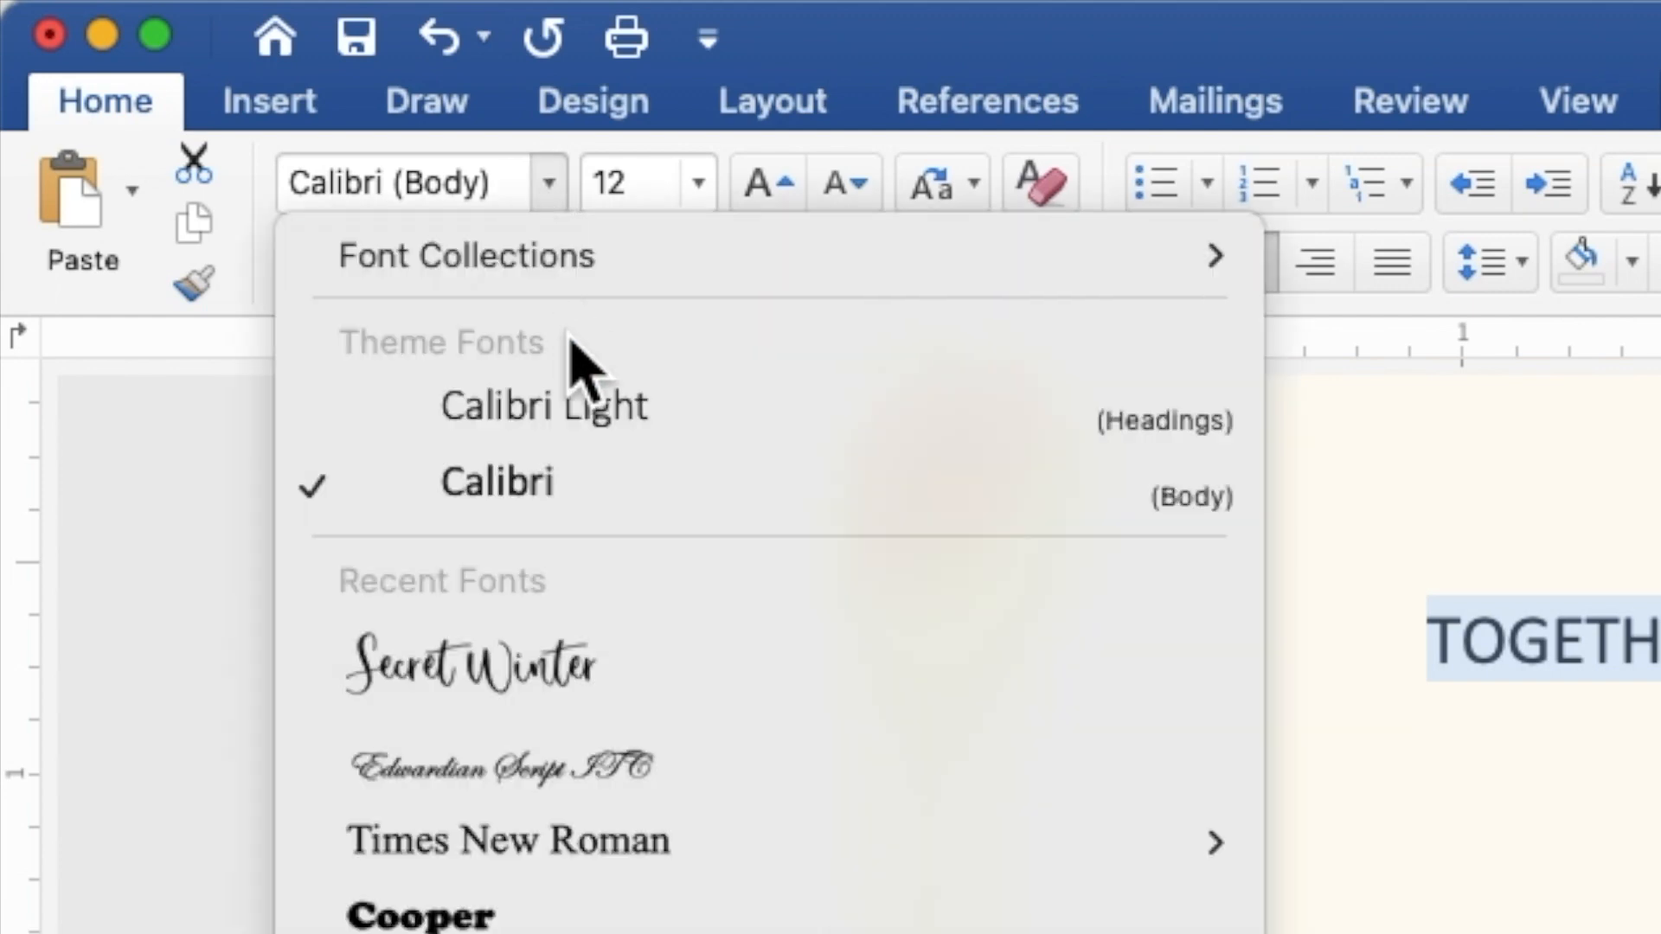
{"action": "left_click", "coordinate": [659, 842]}
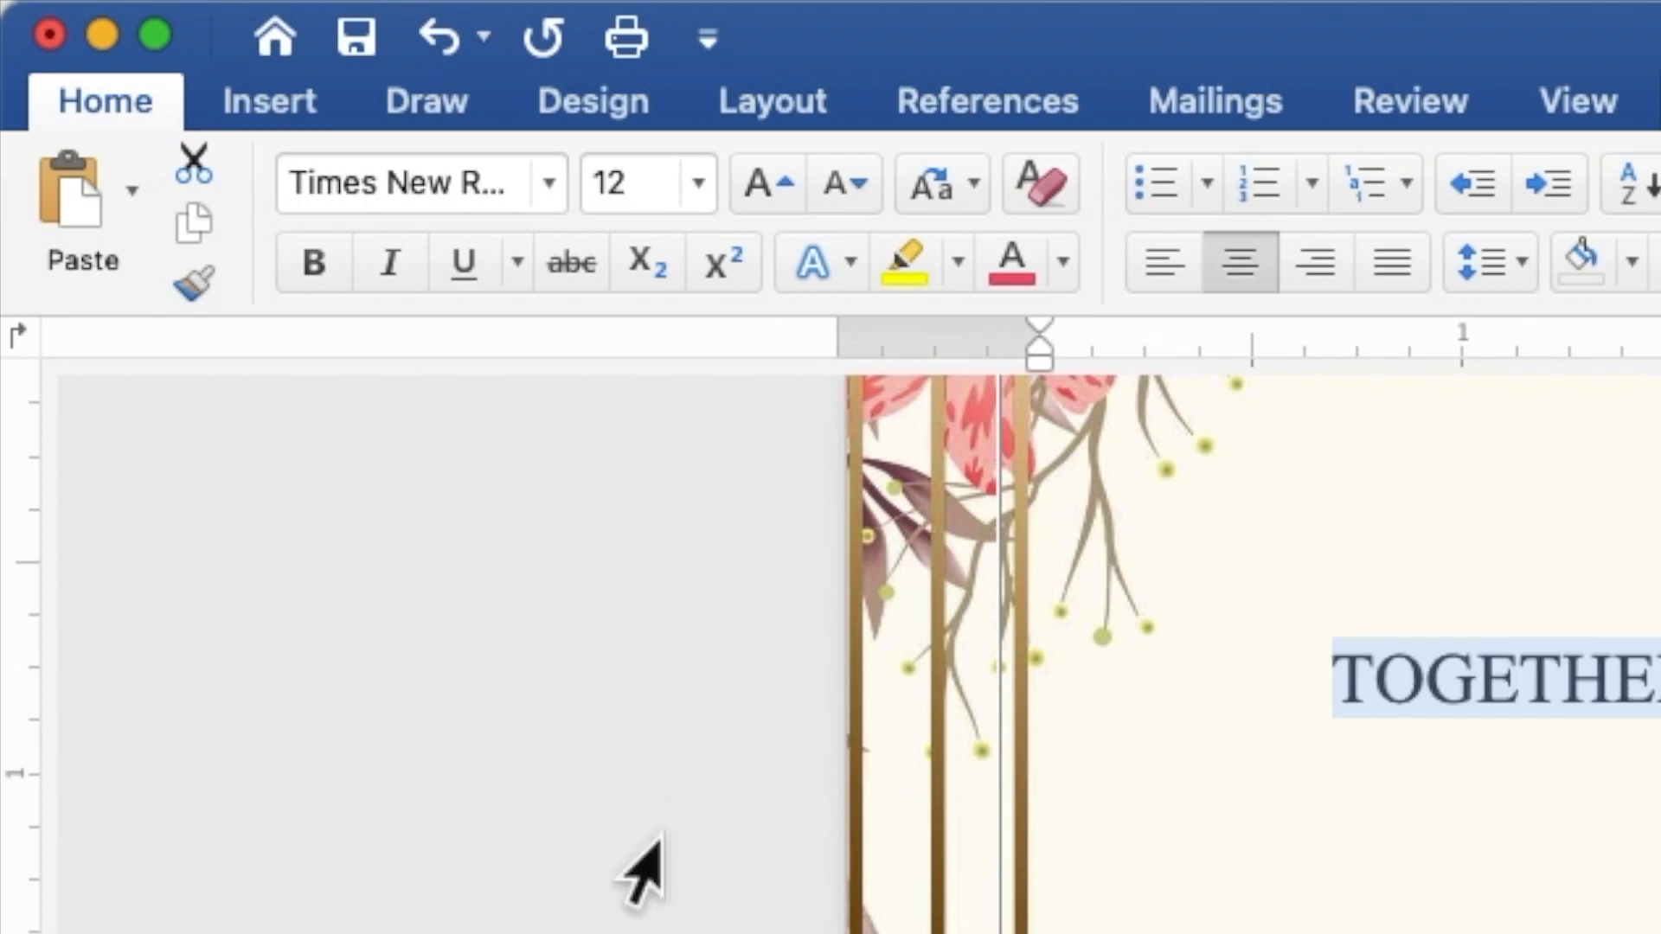
{"action": "left_click", "coordinate": [649, 180]}
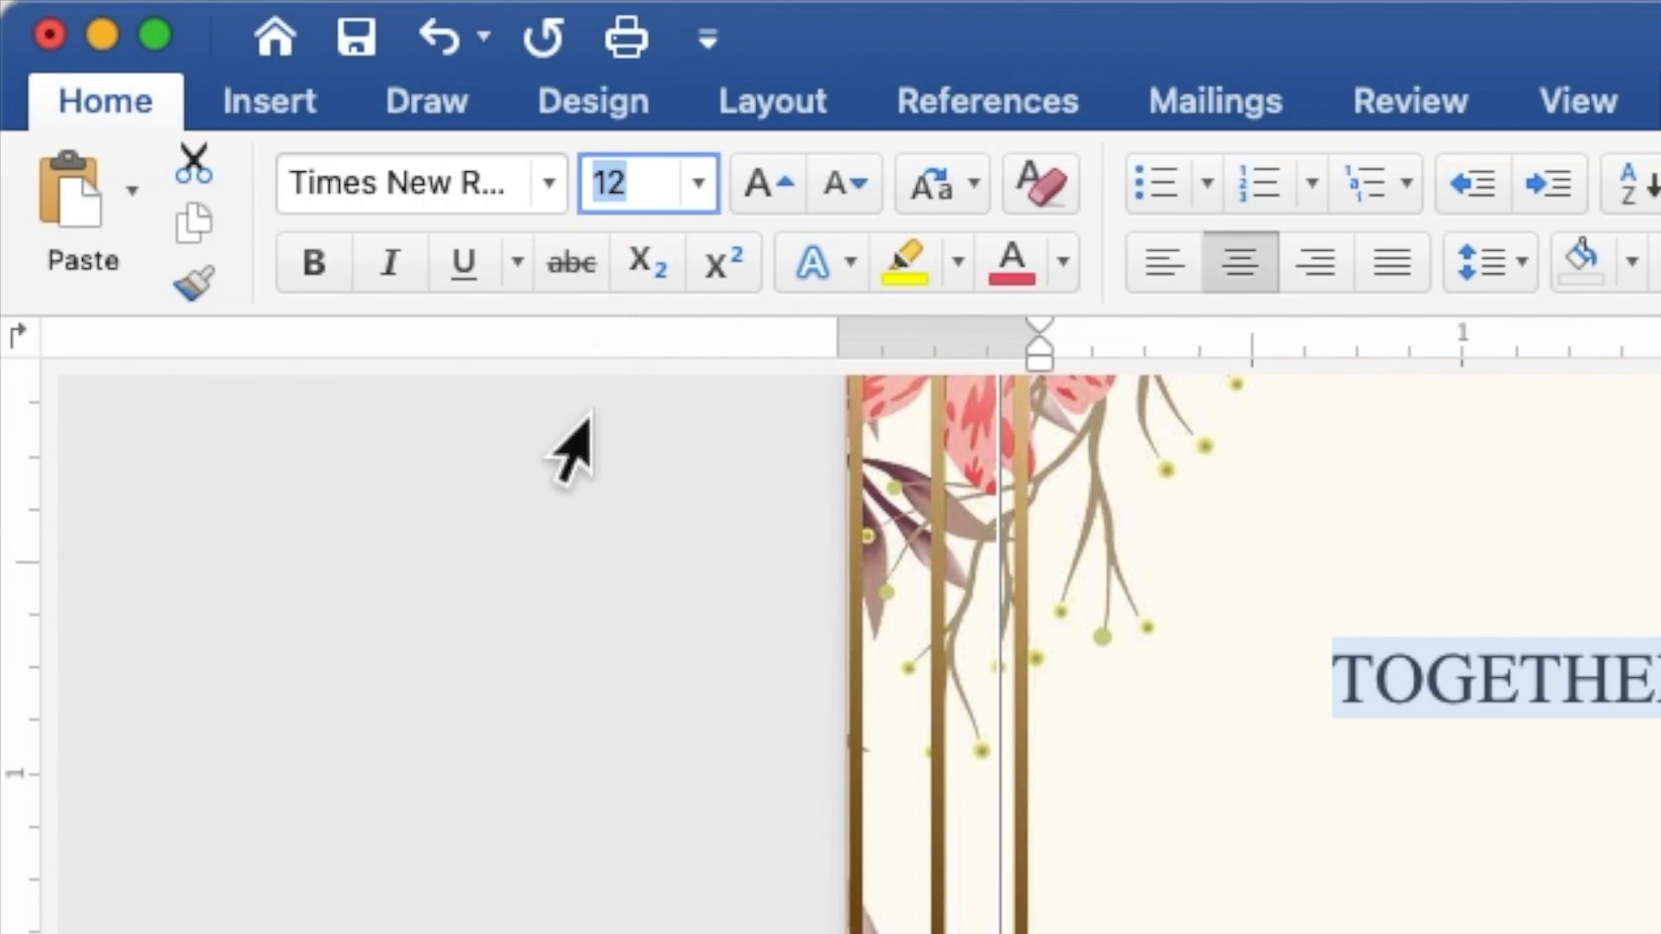
{"action": "type", "text": "9"}
{"action": "key", "text": "Return"}
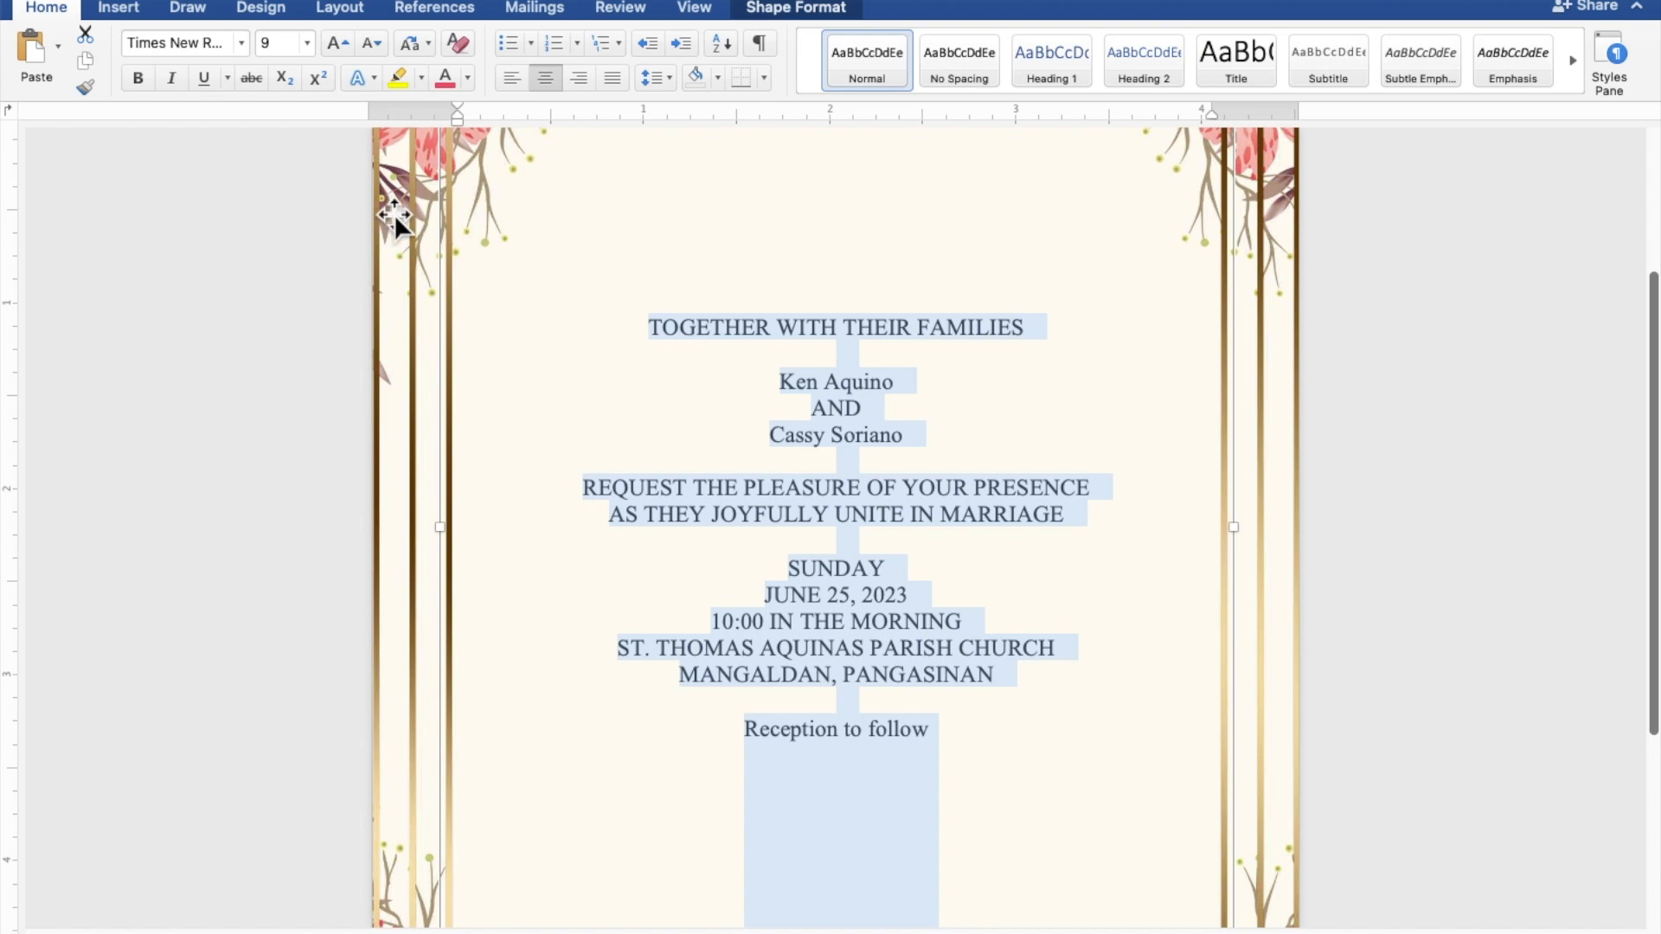
Step: Select both name lines and the Reception to follow line together
{"action": "left_click", "coordinate": [837, 374]}
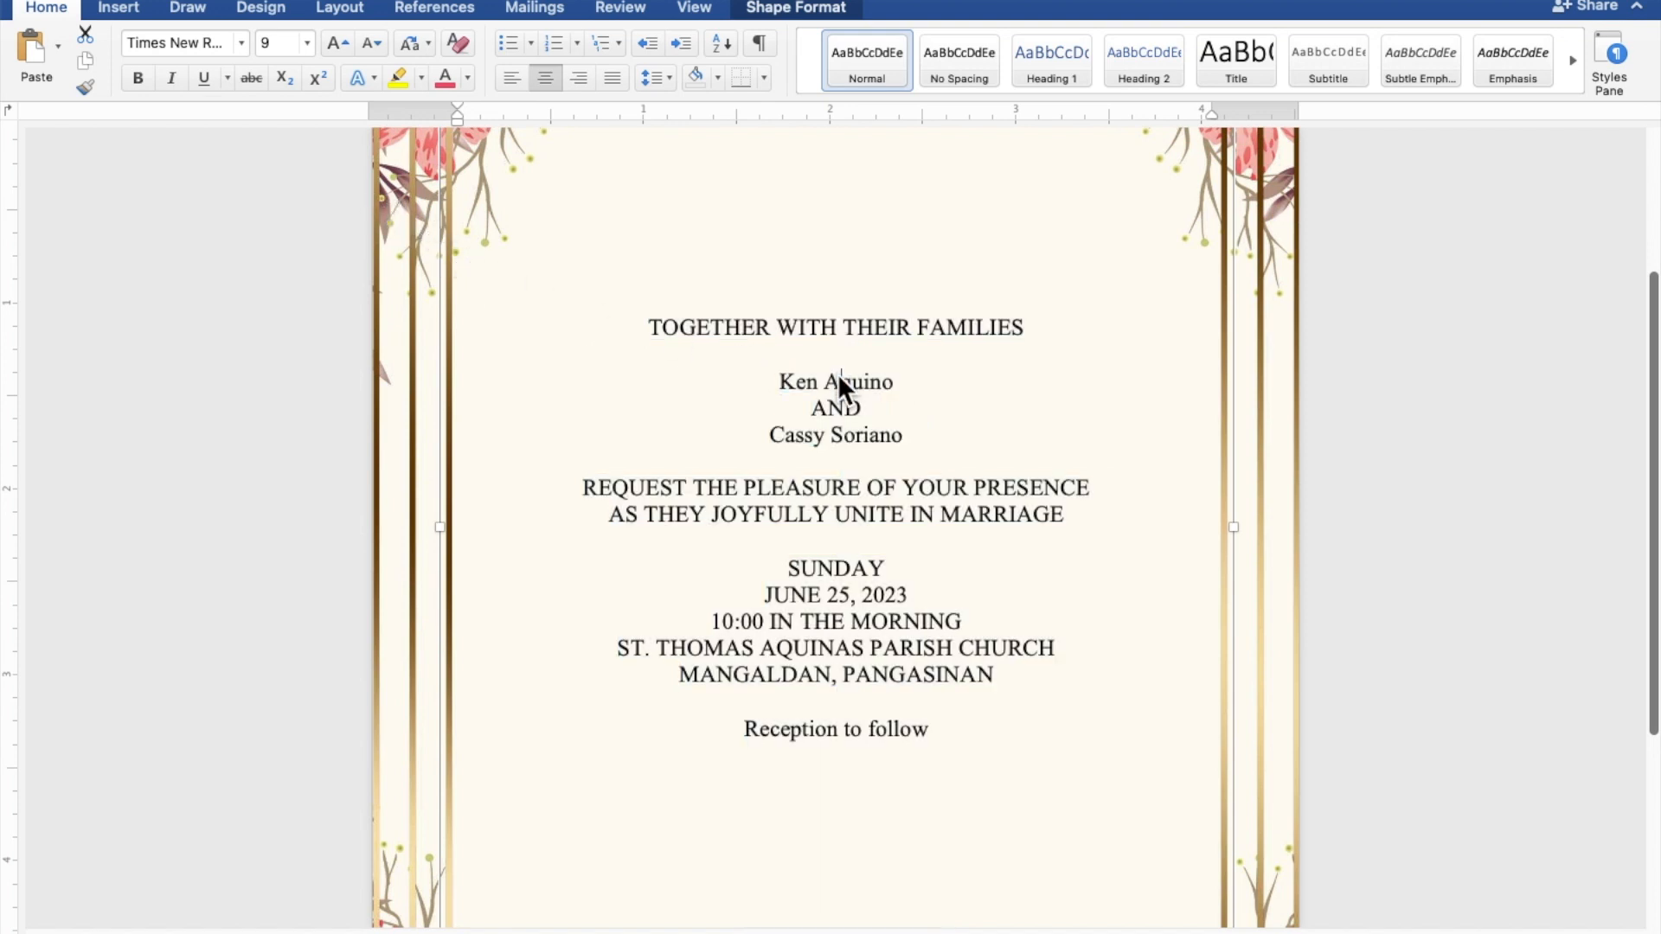
{"action": "left_click_drag", "start_coordinate": [882, 378], "coordinate": [787, 385]}
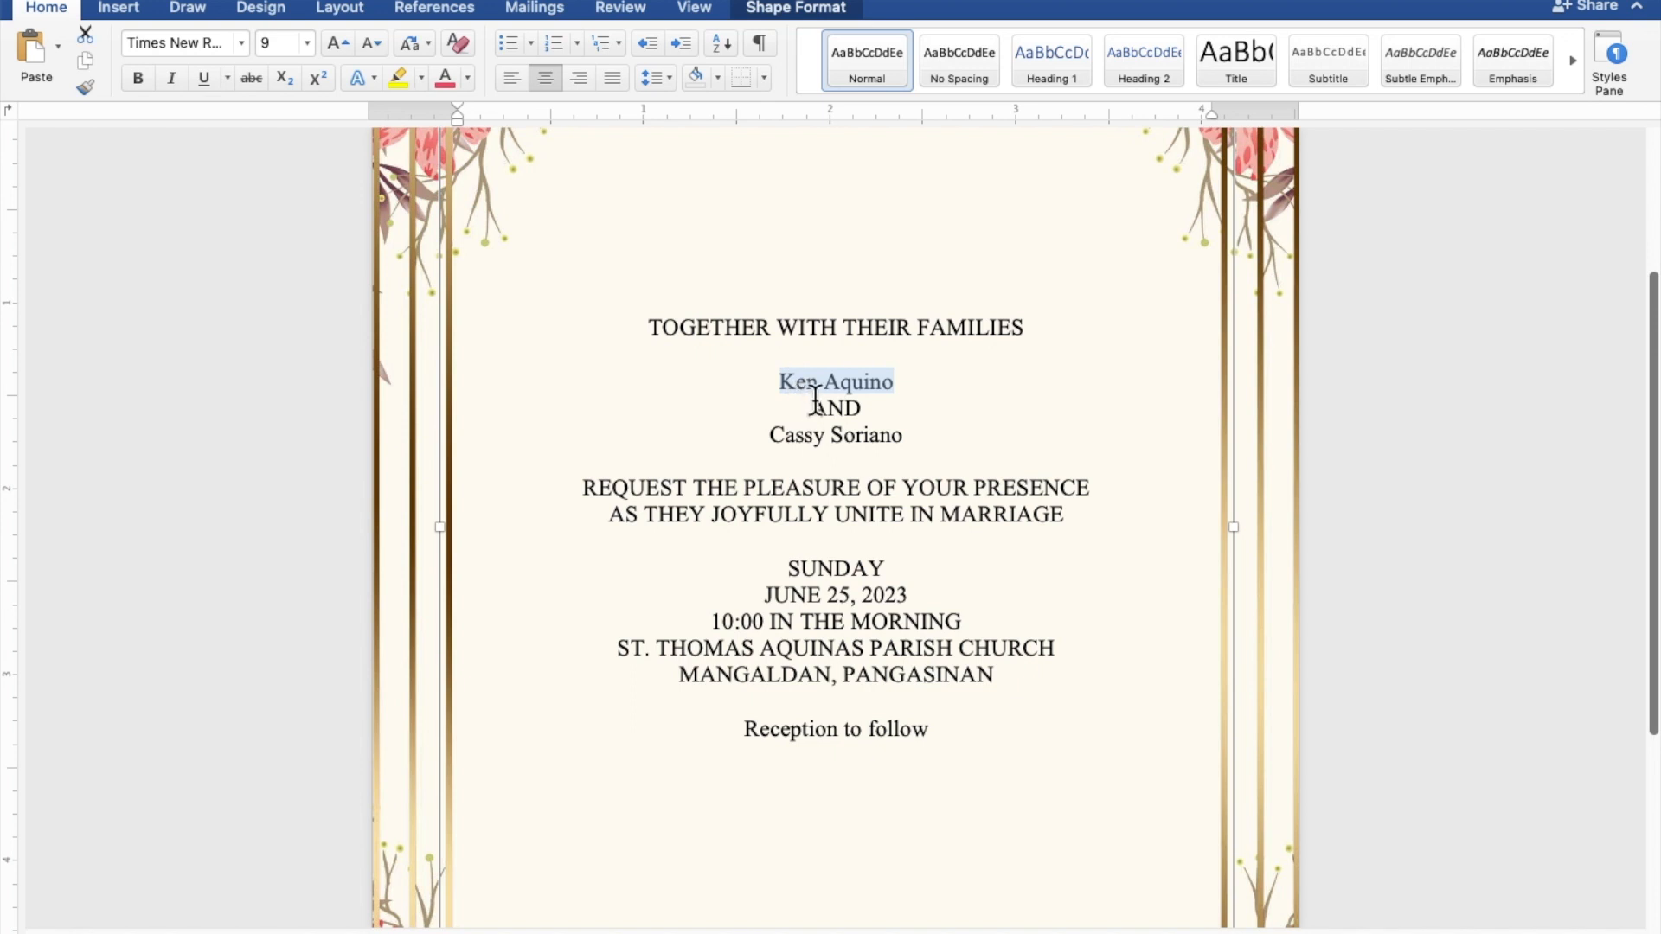
{"action": "left_click_drag", "start_coordinate": [912, 435], "coordinate": [791, 436]}
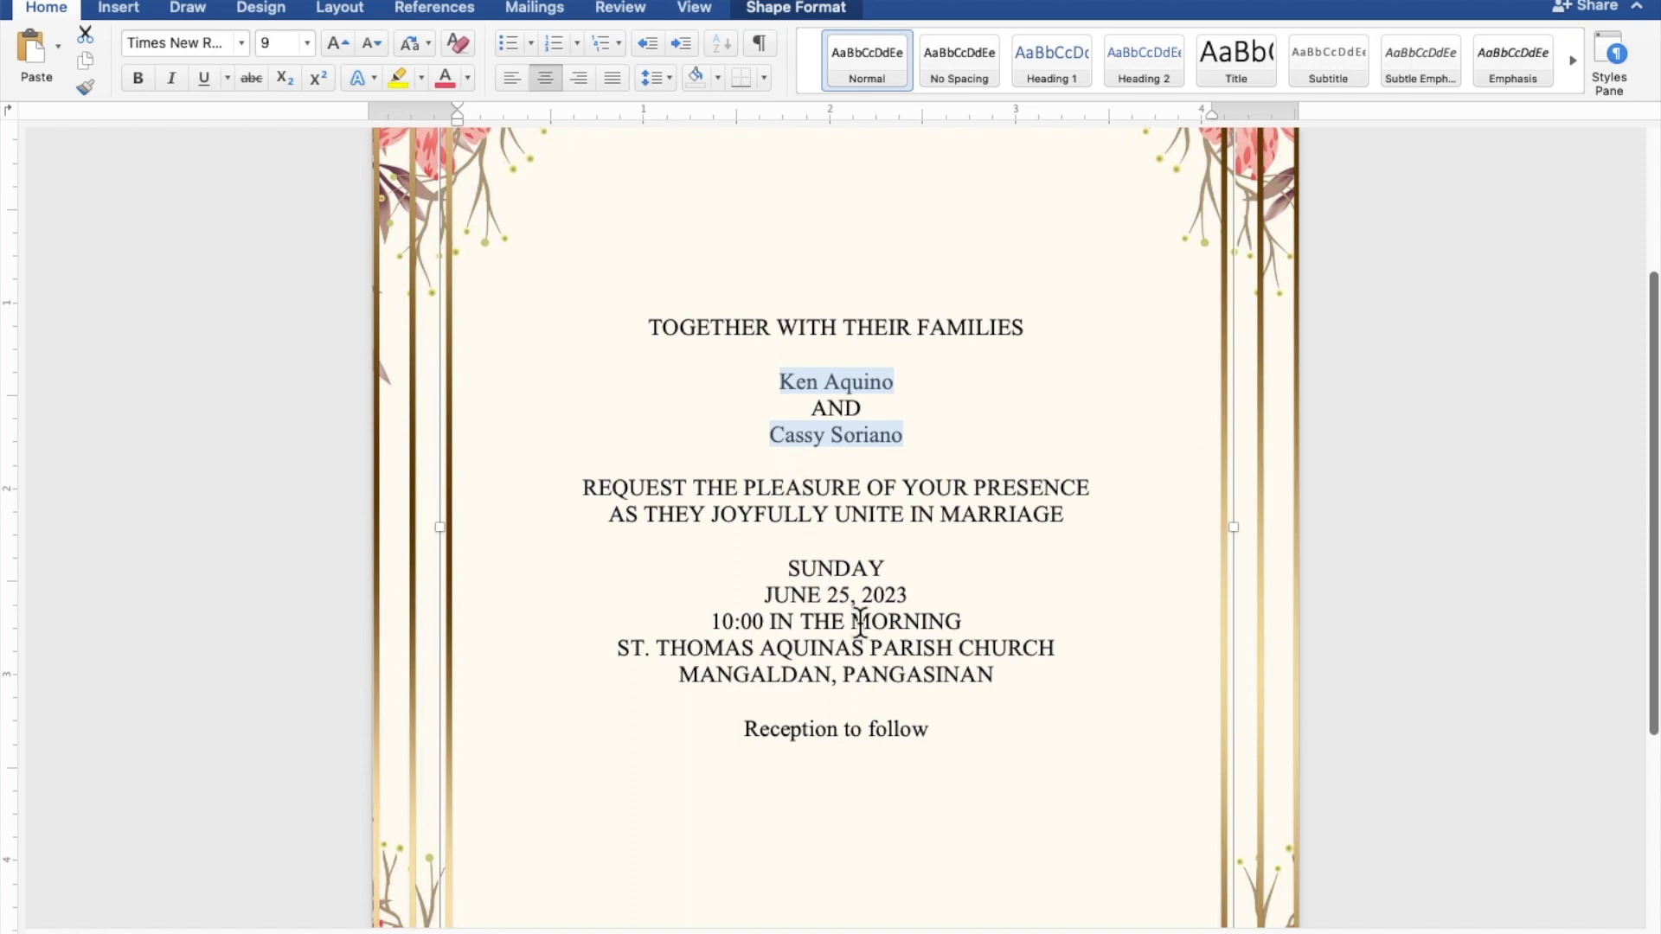
{"action": "left_click_drag", "start_coordinate": [935, 728], "coordinate": [786, 729]}
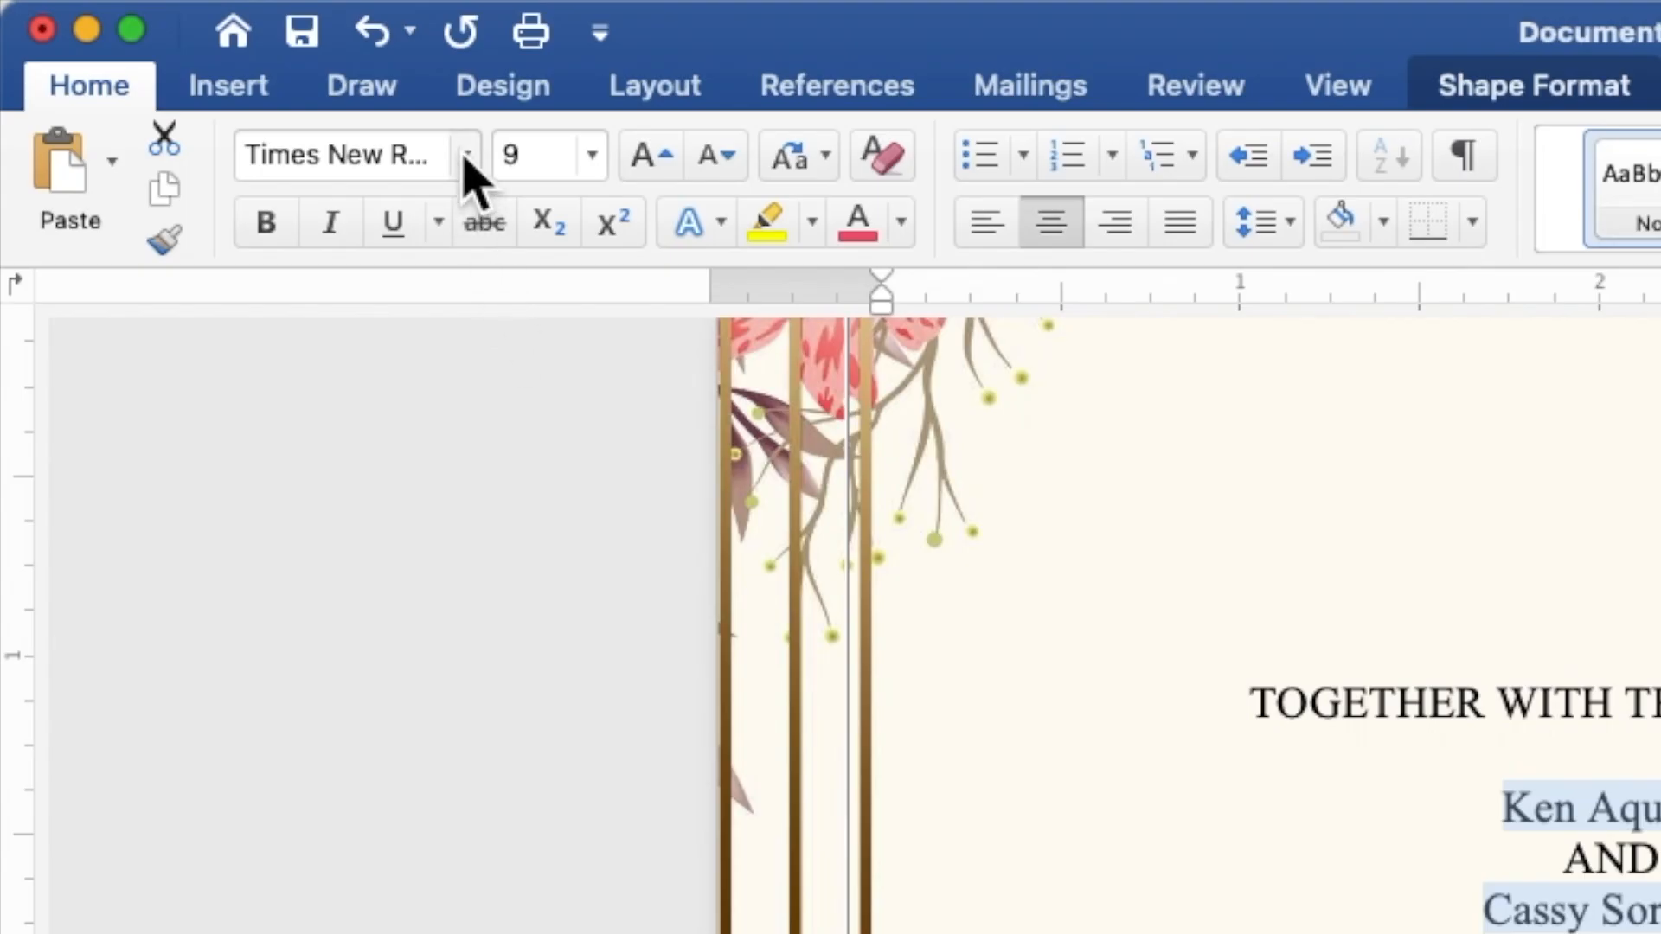
Step: Format the names and reception line in light pink Secret Winter at 15 pt
{"action": "left_click", "coordinate": [241, 43]}
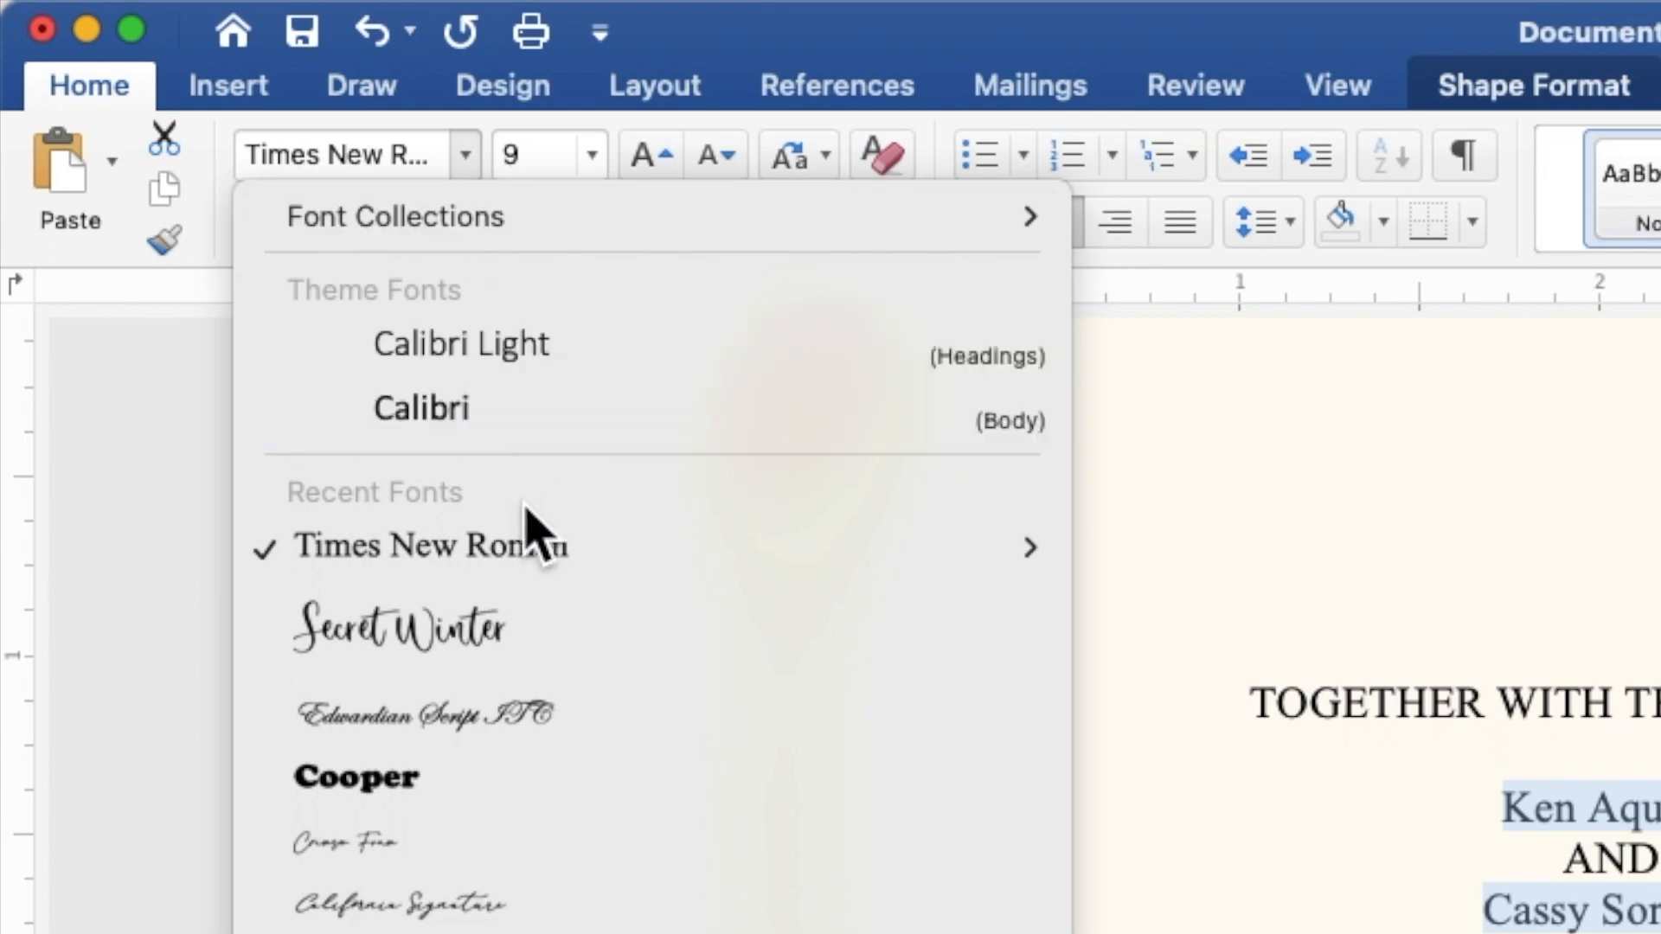
{"action": "left_click", "coordinate": [546, 649]}
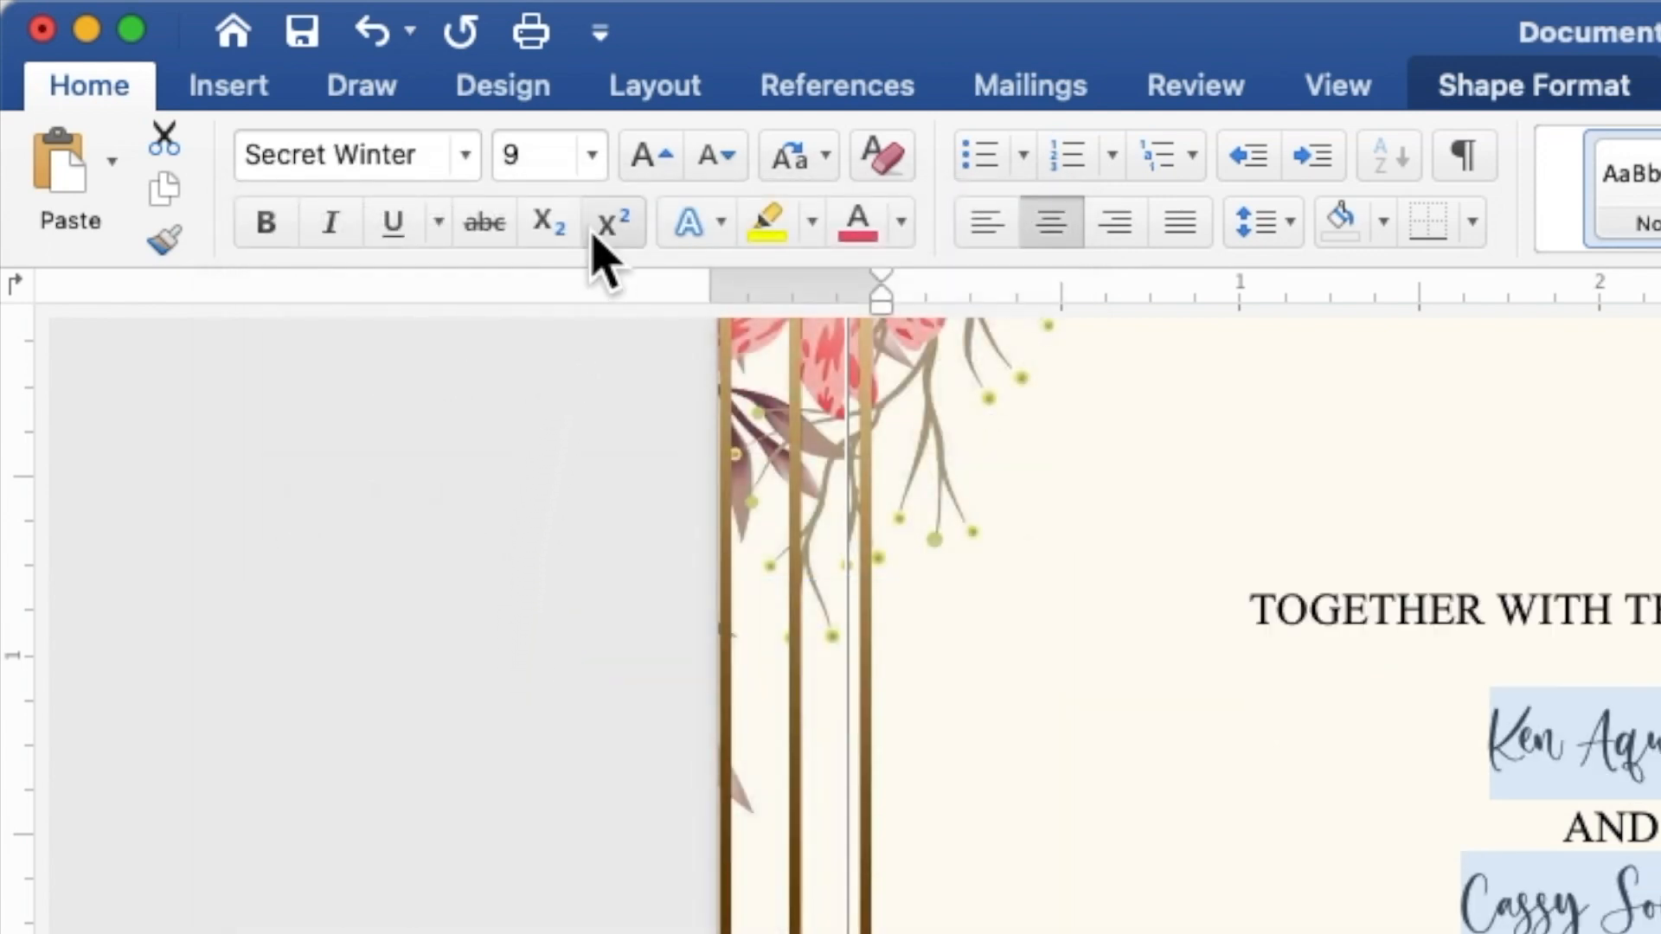
{"action": "left_click", "coordinate": [562, 153]}
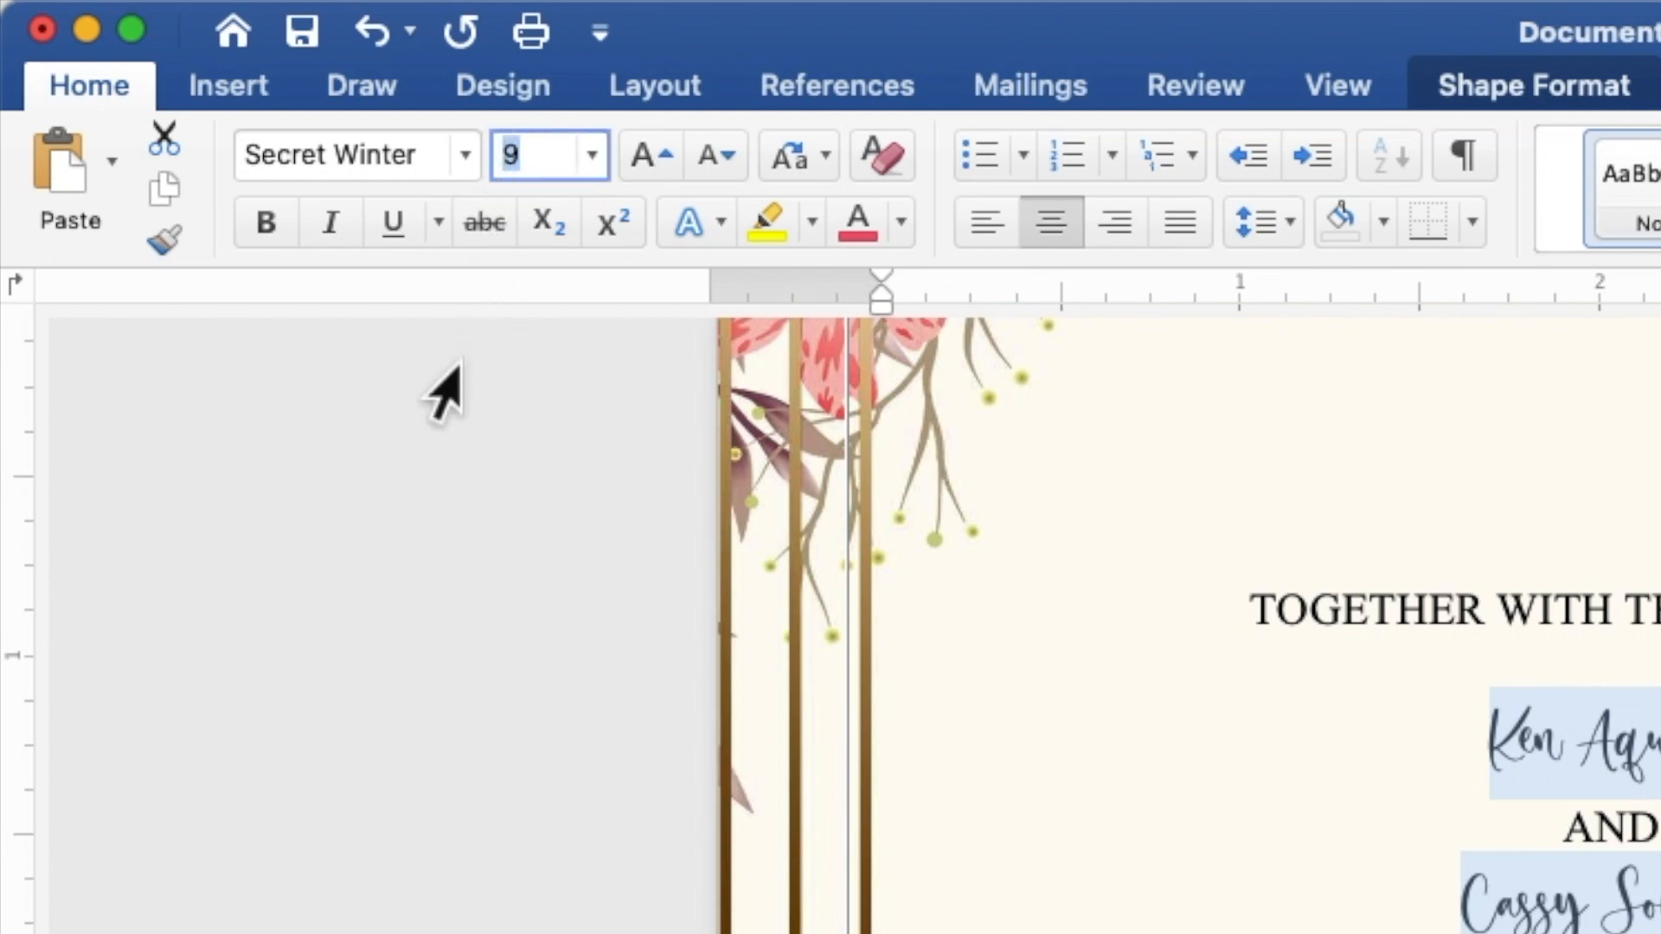
{"action": "type", "text": "15"}
{"action": "key", "text": "Return"}
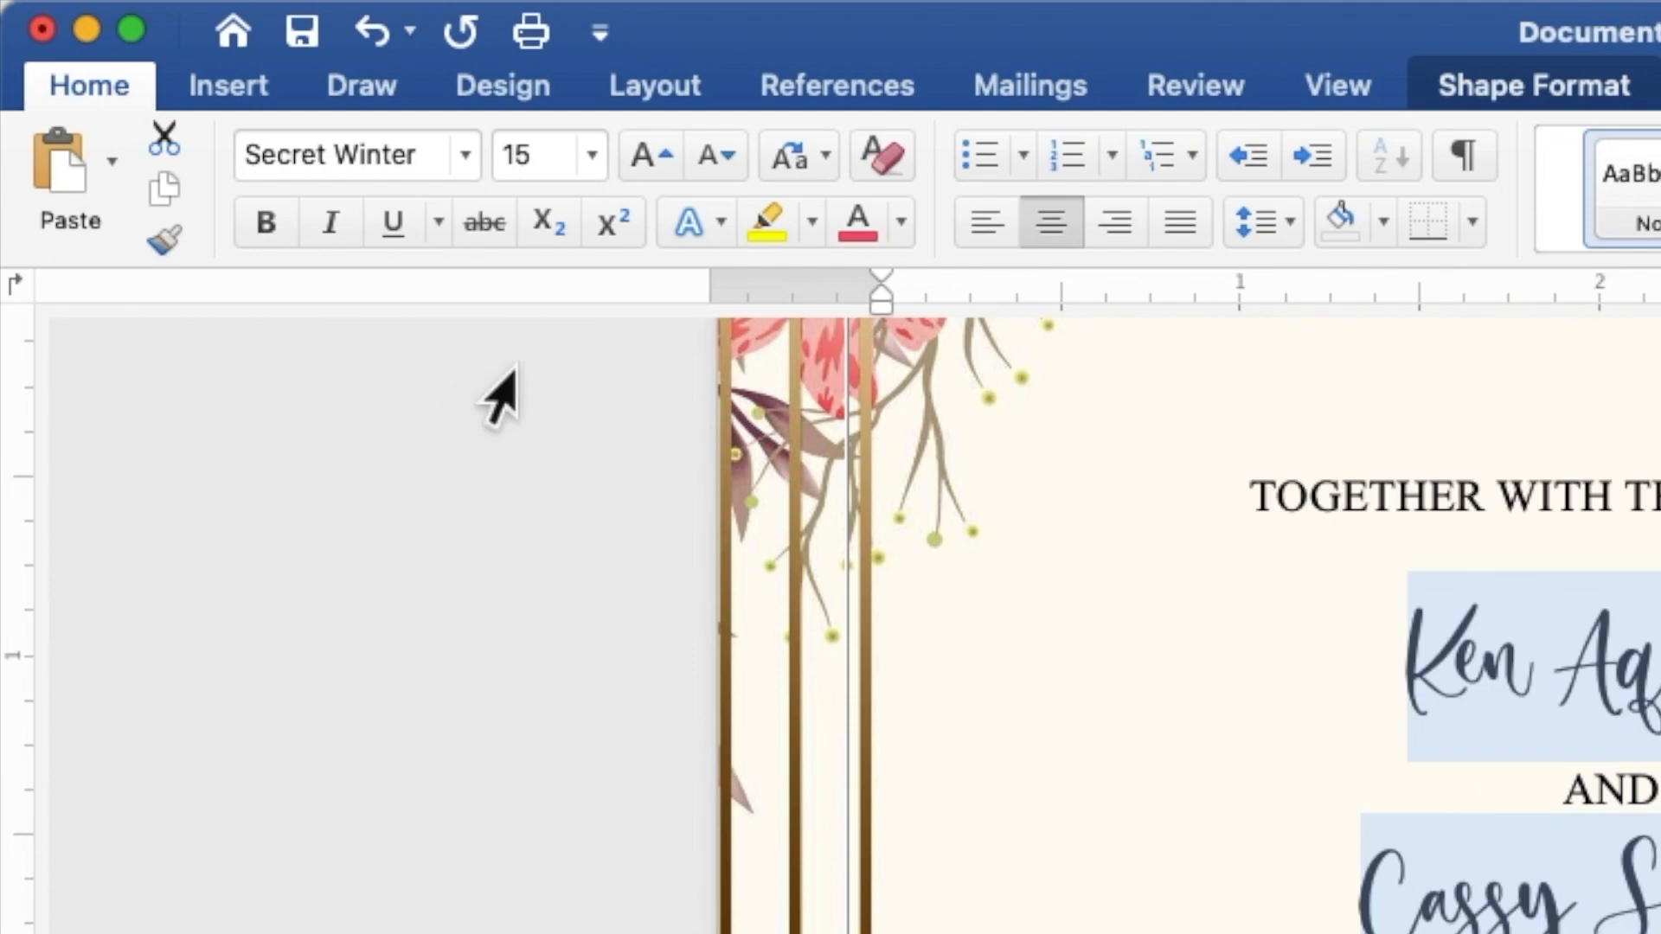
{"action": "left_click", "coordinate": [899, 227]}
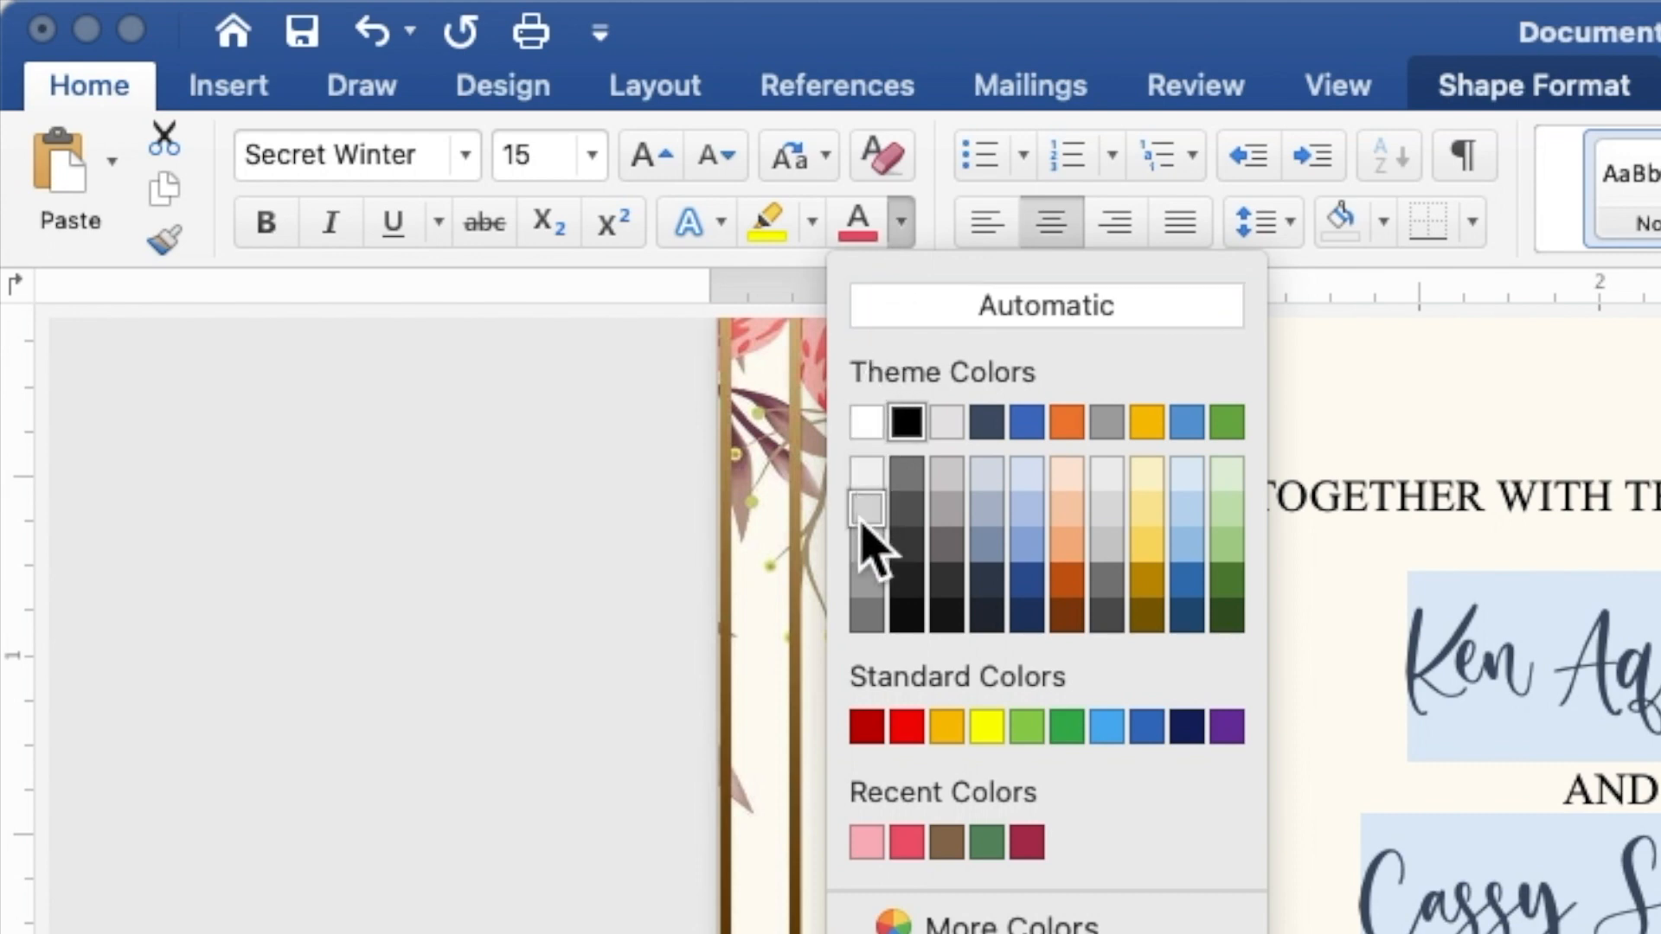
{"action": "left_click", "coordinate": [865, 843]}
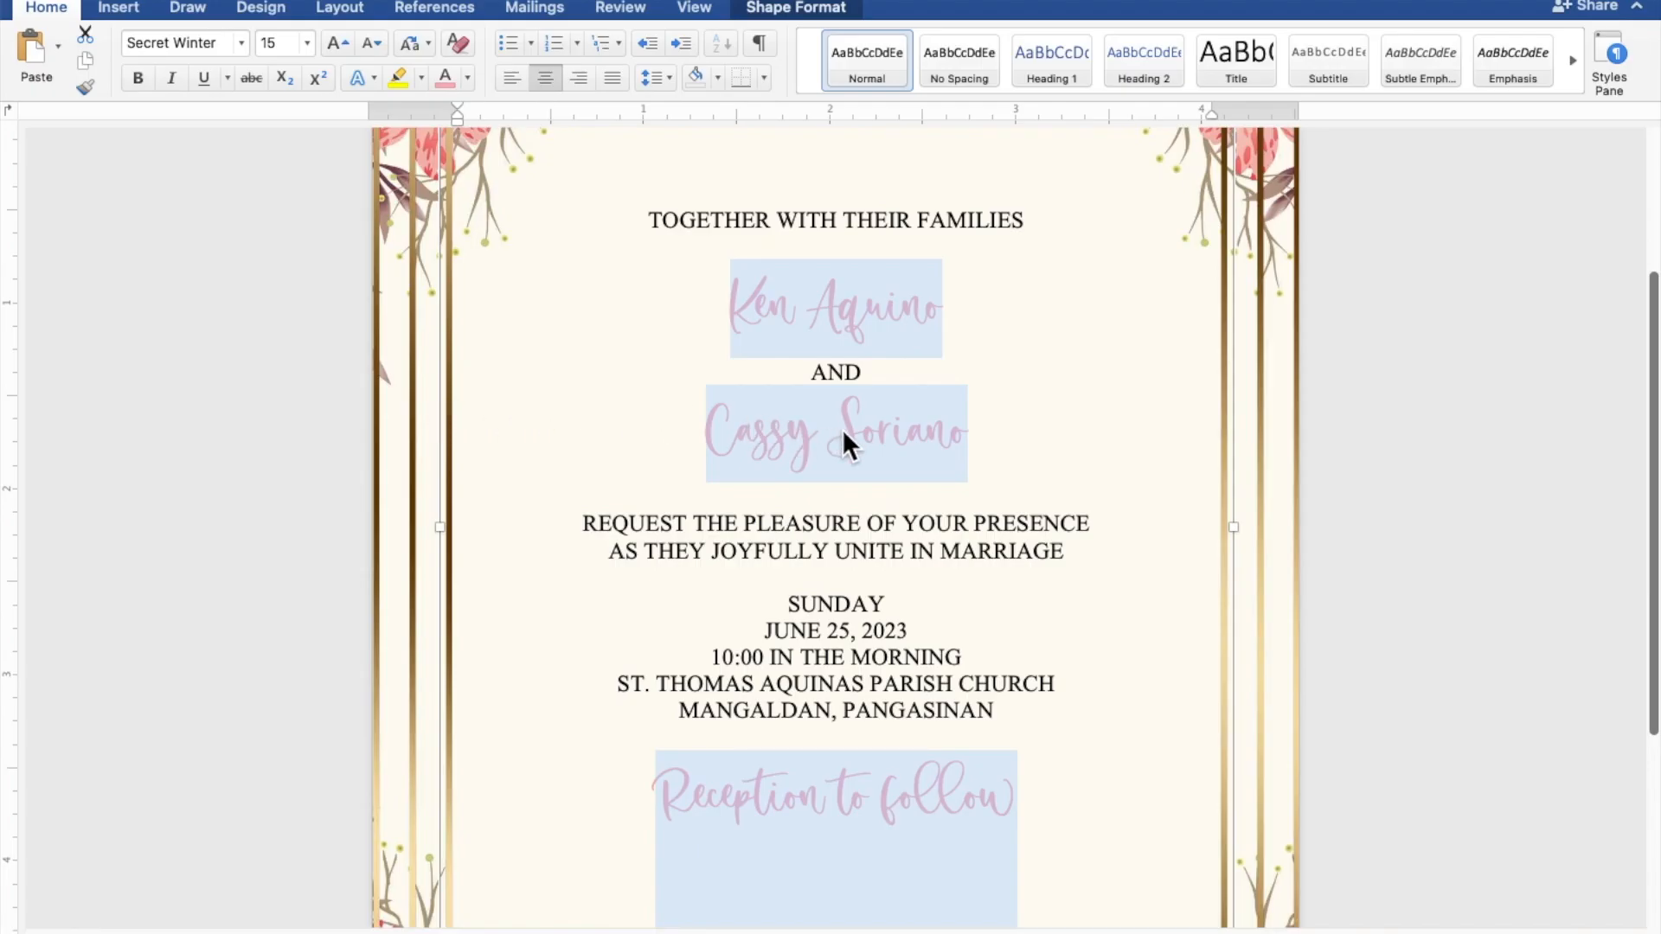
{"action": "left_click", "coordinate": [928, 429]}
Step: Enlarge both of the couple's name lines to 25 pt
{"action": "left_click_drag", "start_coordinate": [974, 430], "coordinate": [723, 429]}
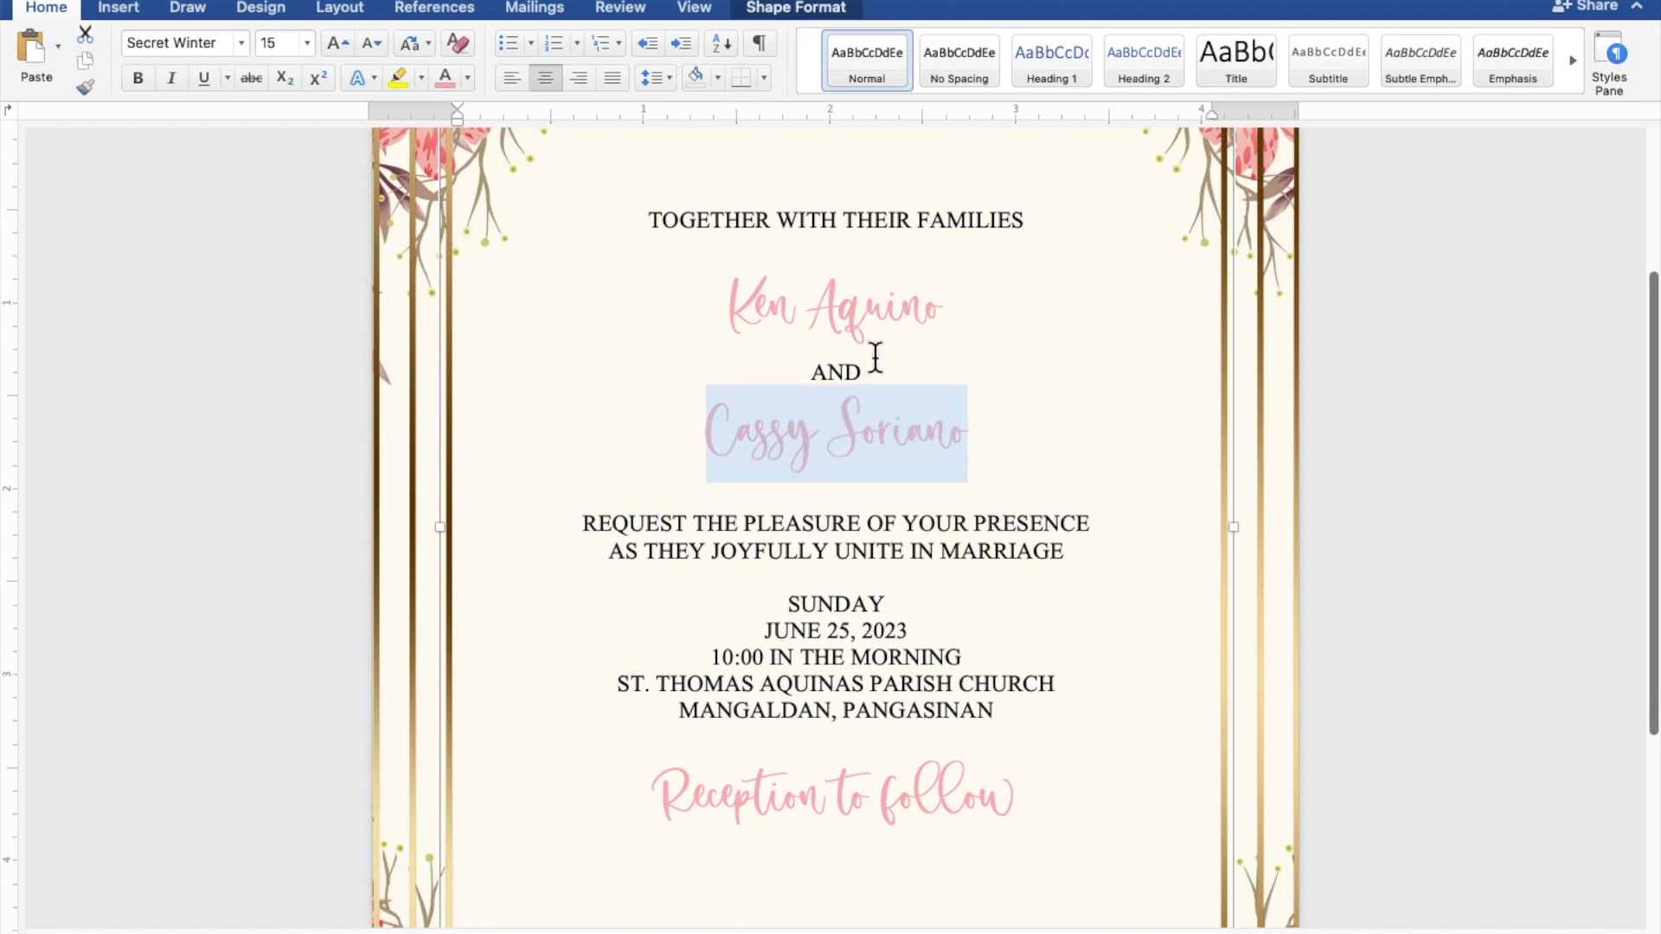
{"action": "left_click_drag", "start_coordinate": [946, 305], "coordinate": [762, 326]}
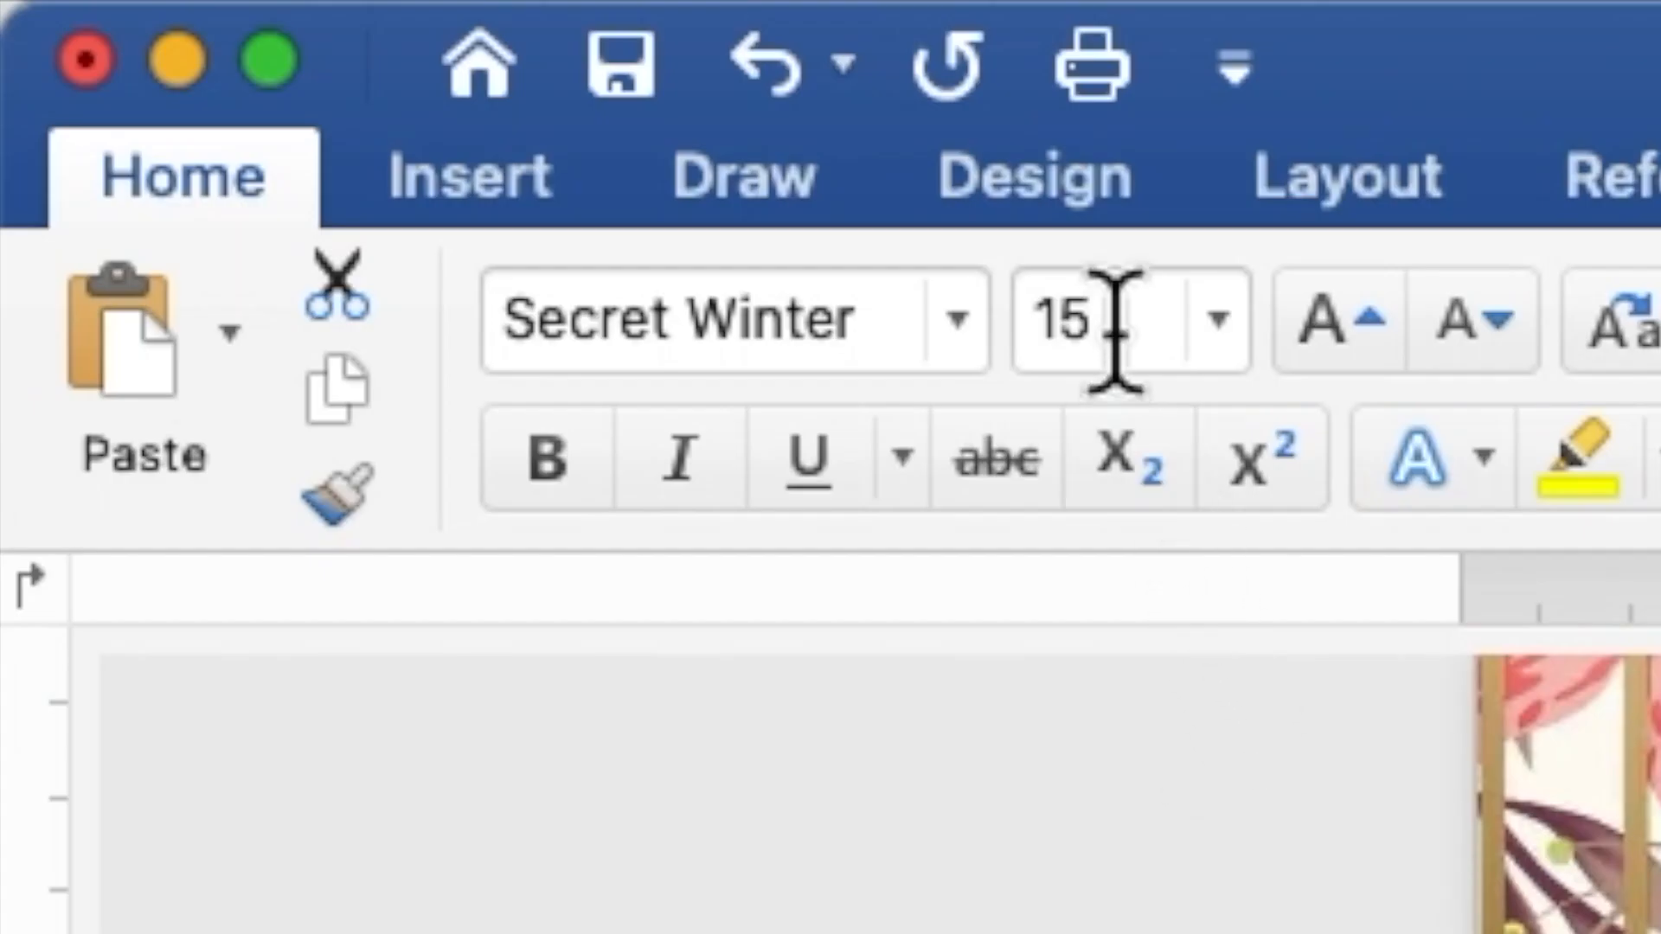
{"action": "left_click_drag", "start_coordinate": [1116, 329], "coordinate": [1025, 322]}
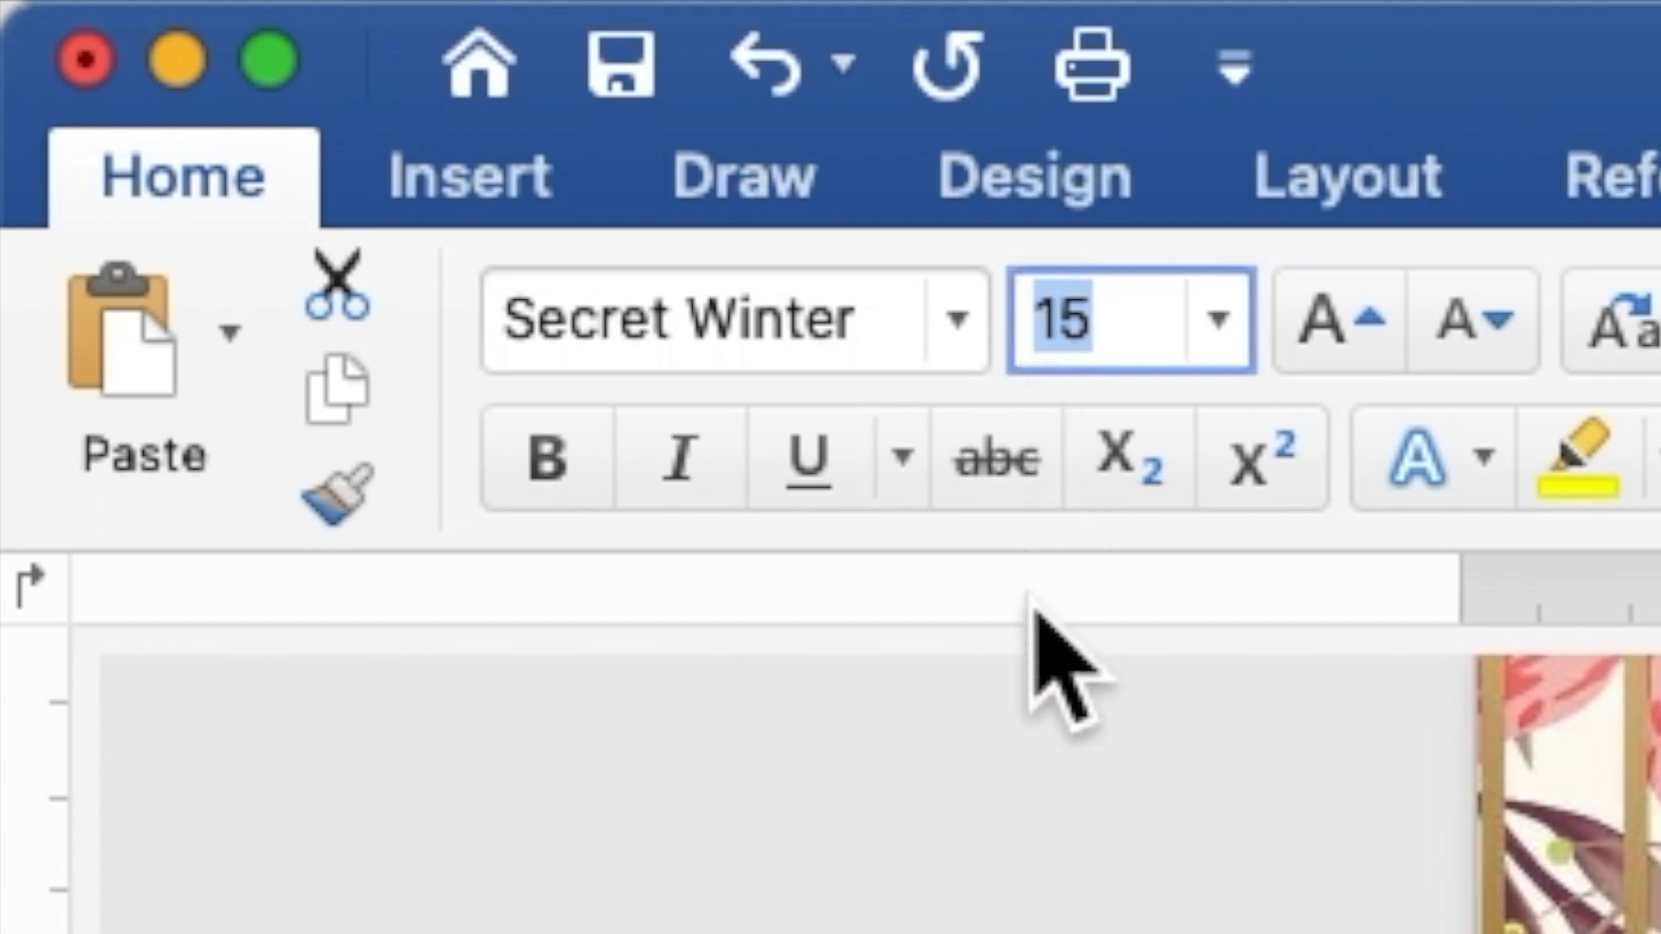
{"action": "type", "text": "25"}
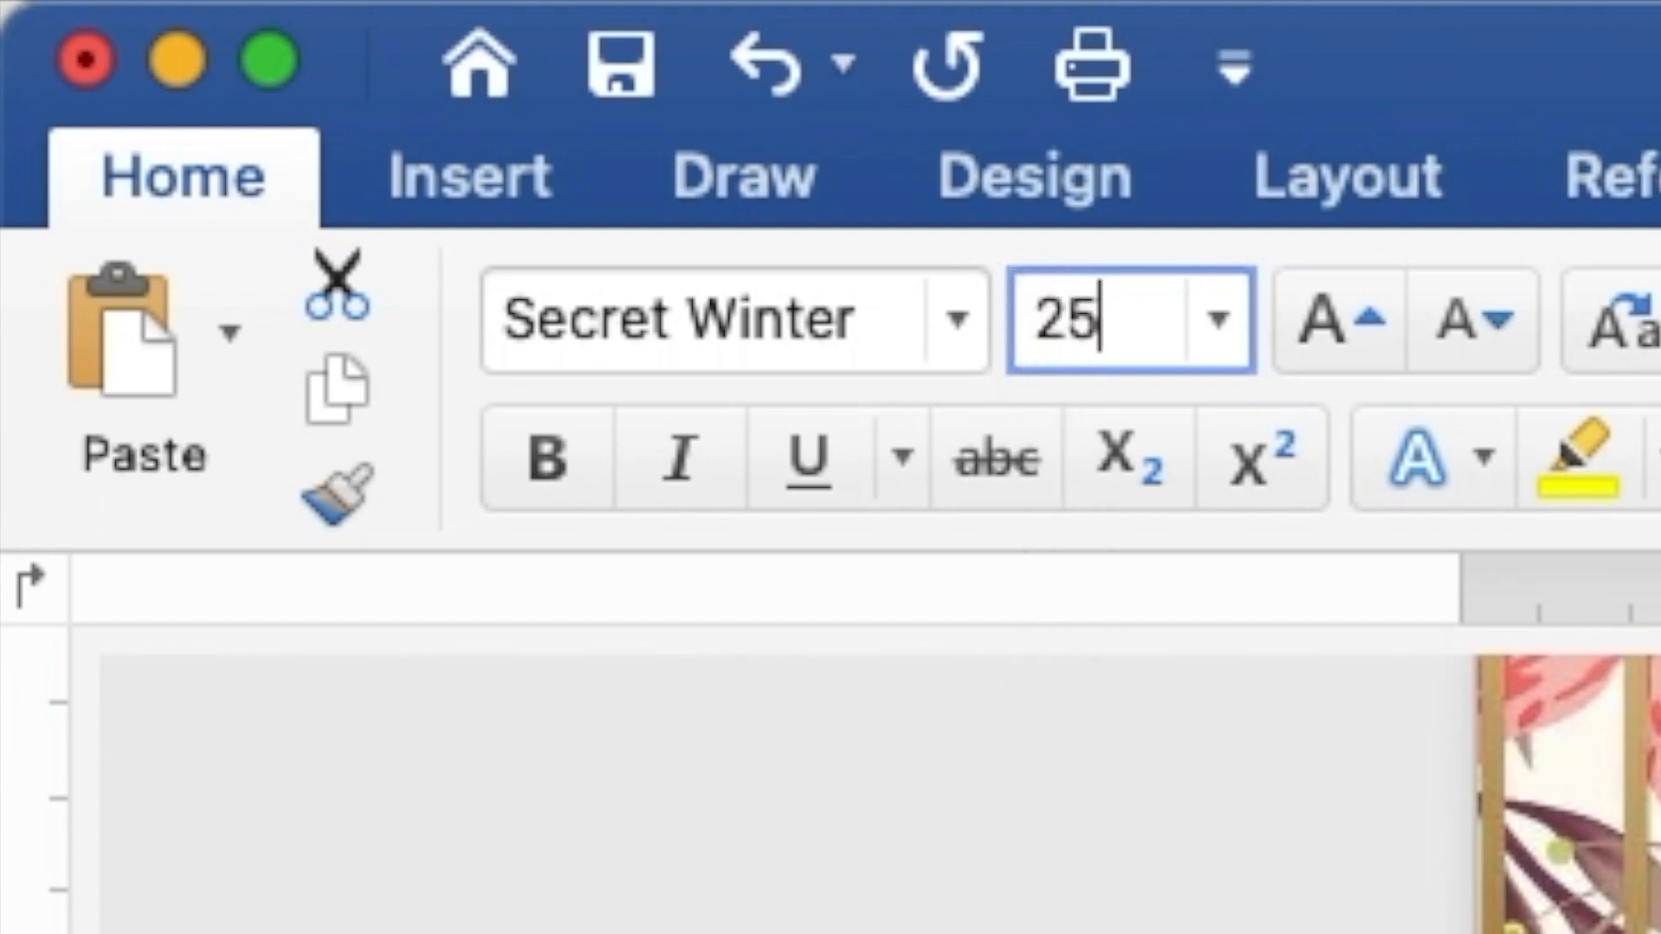
{"action": "key", "text": "Return"}
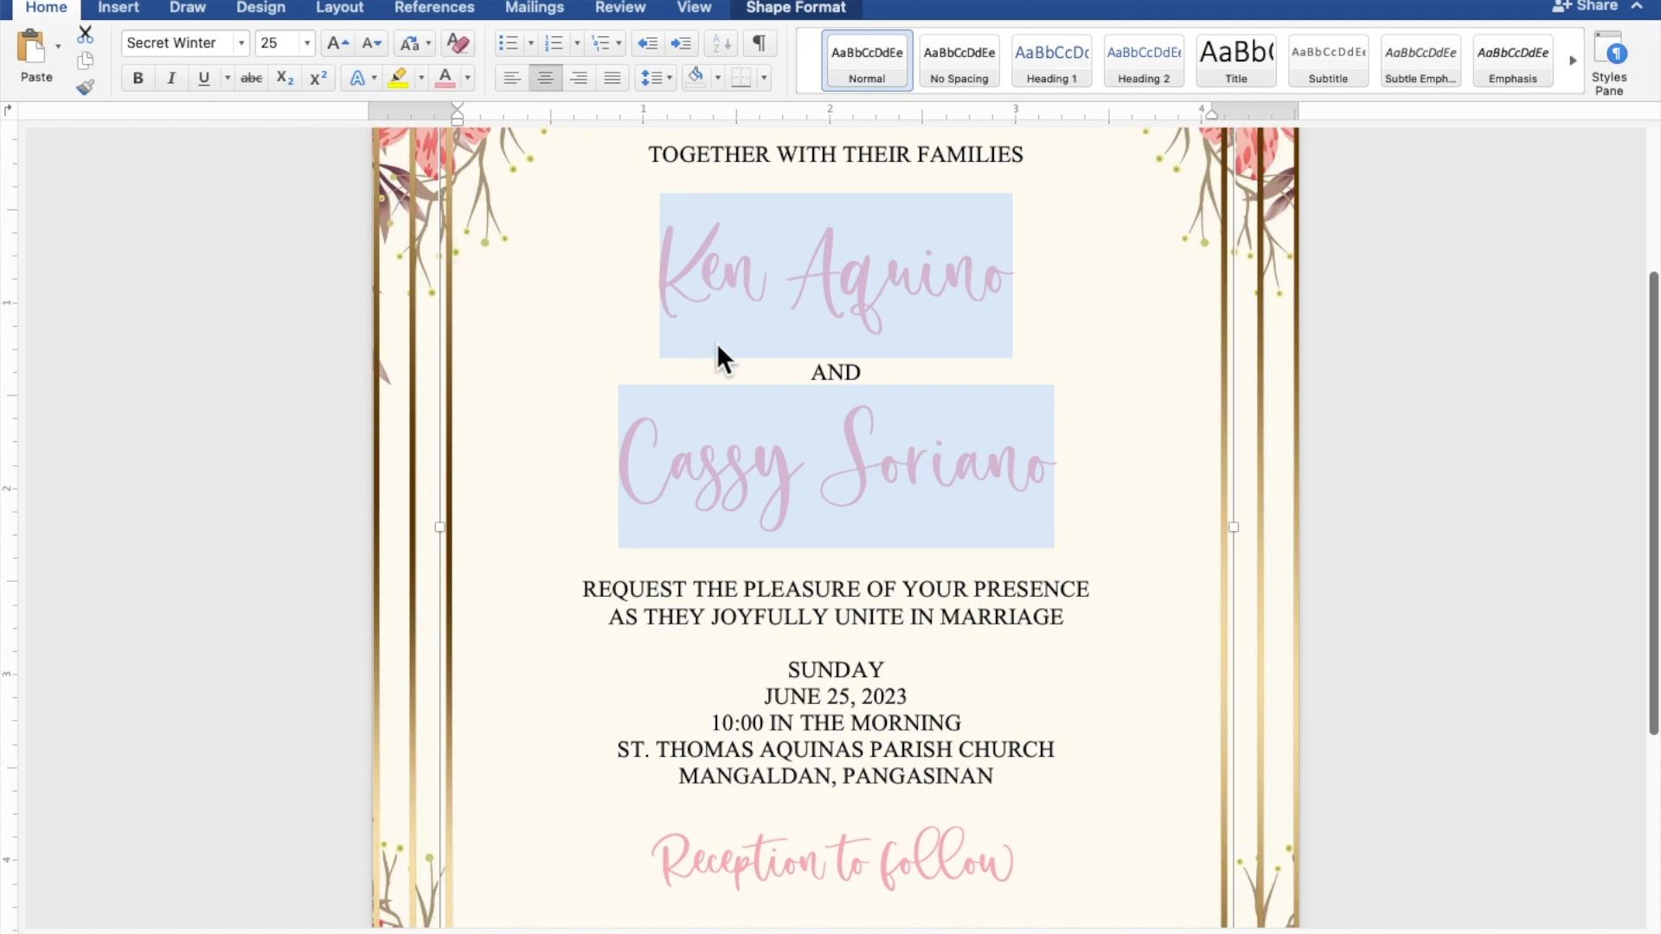
Step: Add blank lines below the opening line and above the request lines
{"action": "scroll", "coordinate": [999, 400], "scroll_direction": "down", "scroll_amount": 2}
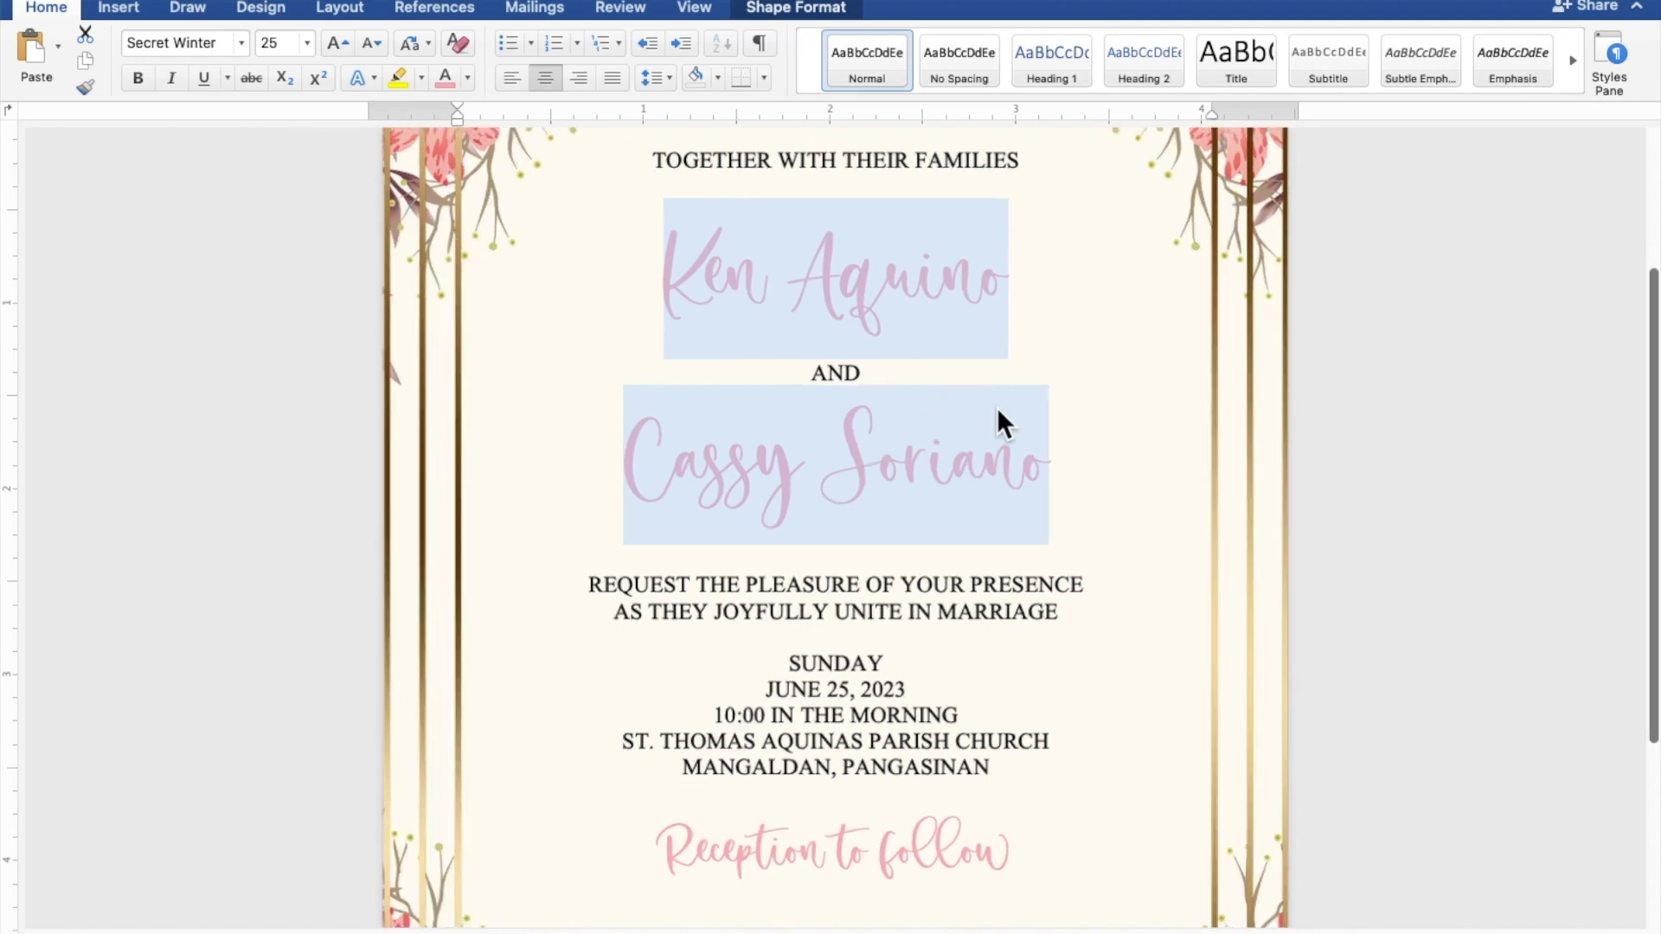
{"action": "scroll", "coordinate": [1000, 415], "scroll_direction": "down", "scroll_amount": 5}
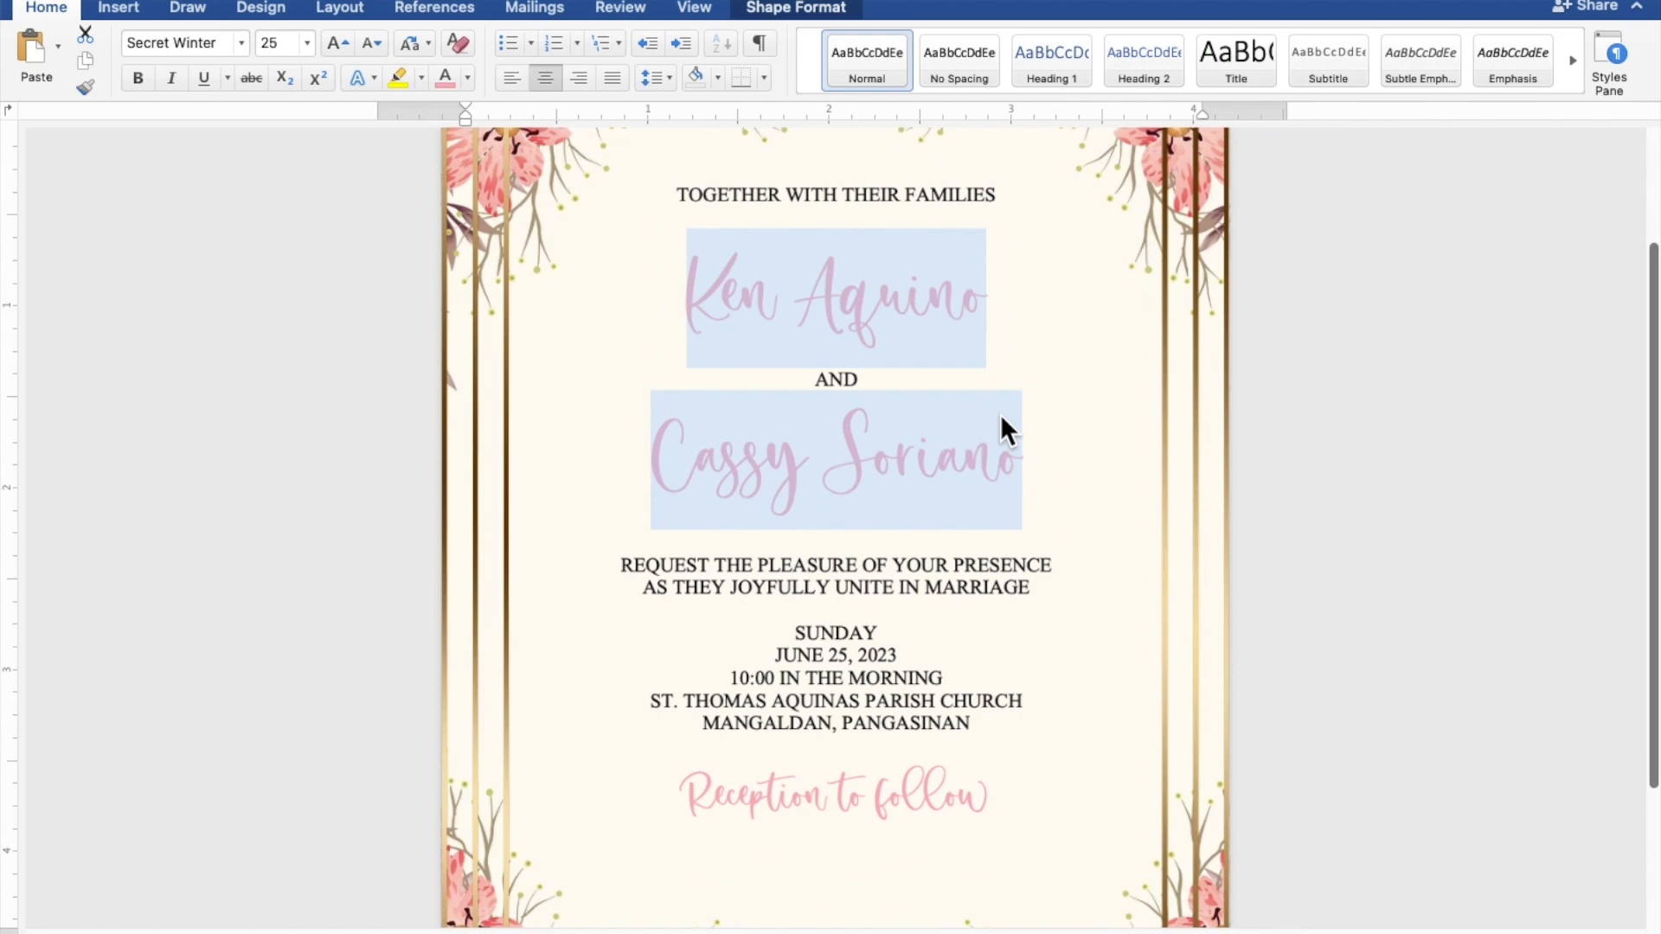
{"action": "scroll", "coordinate": [1000, 414], "scroll_direction": "down", "scroll_amount": 3}
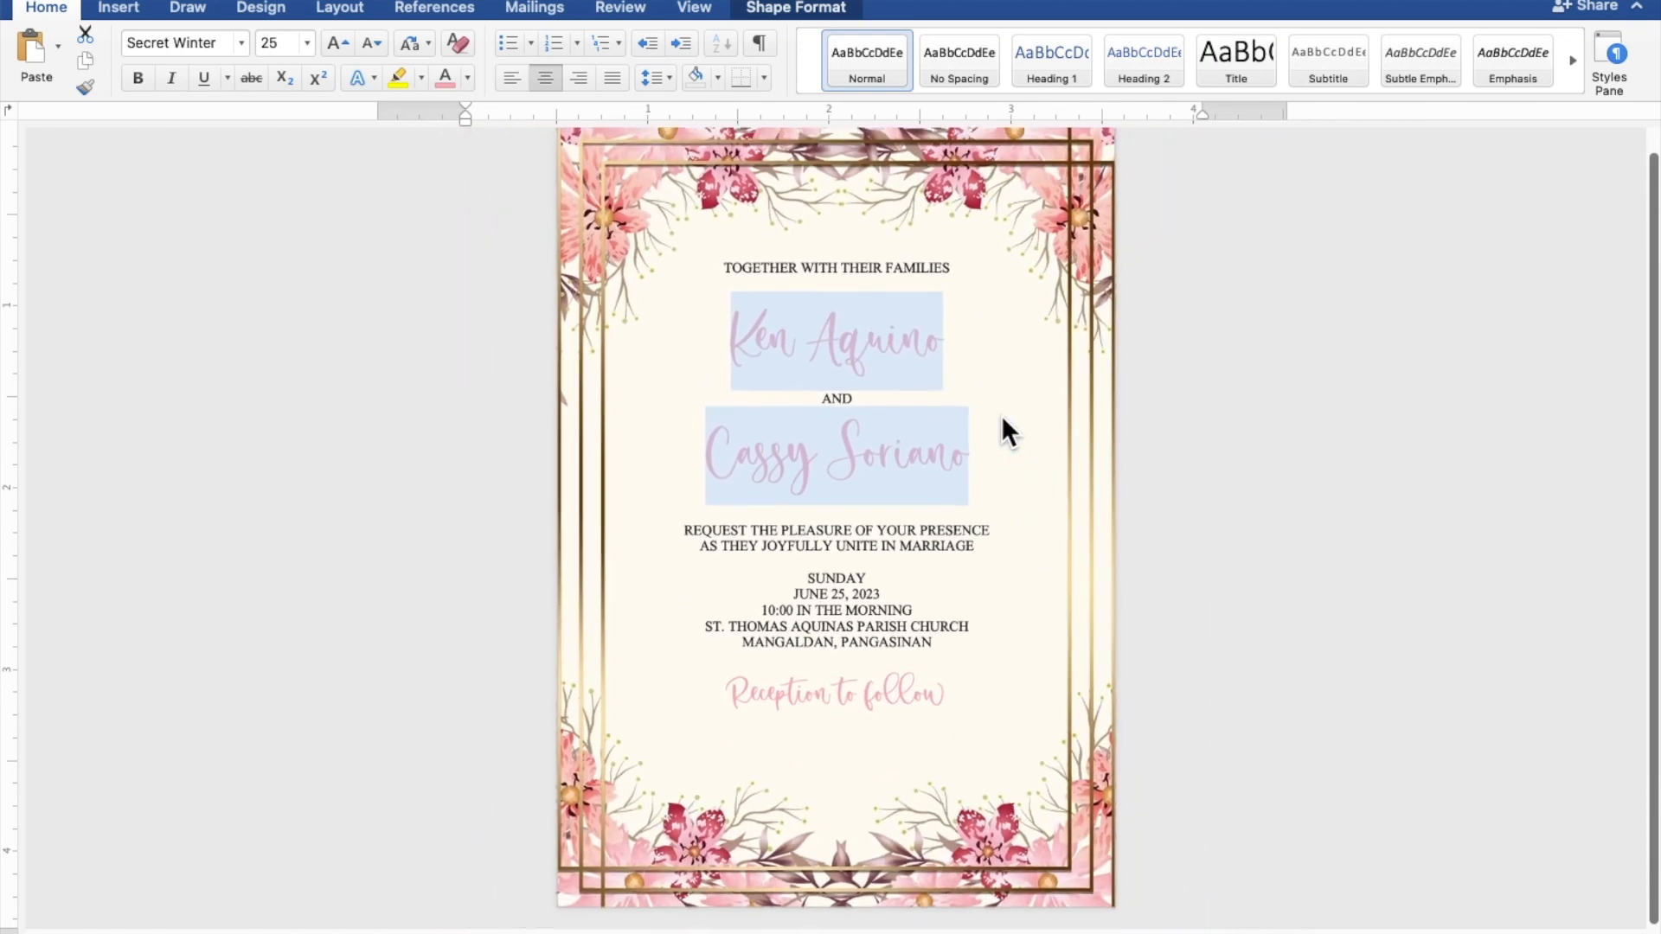
{"action": "left_click", "coordinate": [901, 299]}
{"action": "key", "text": "Return"}
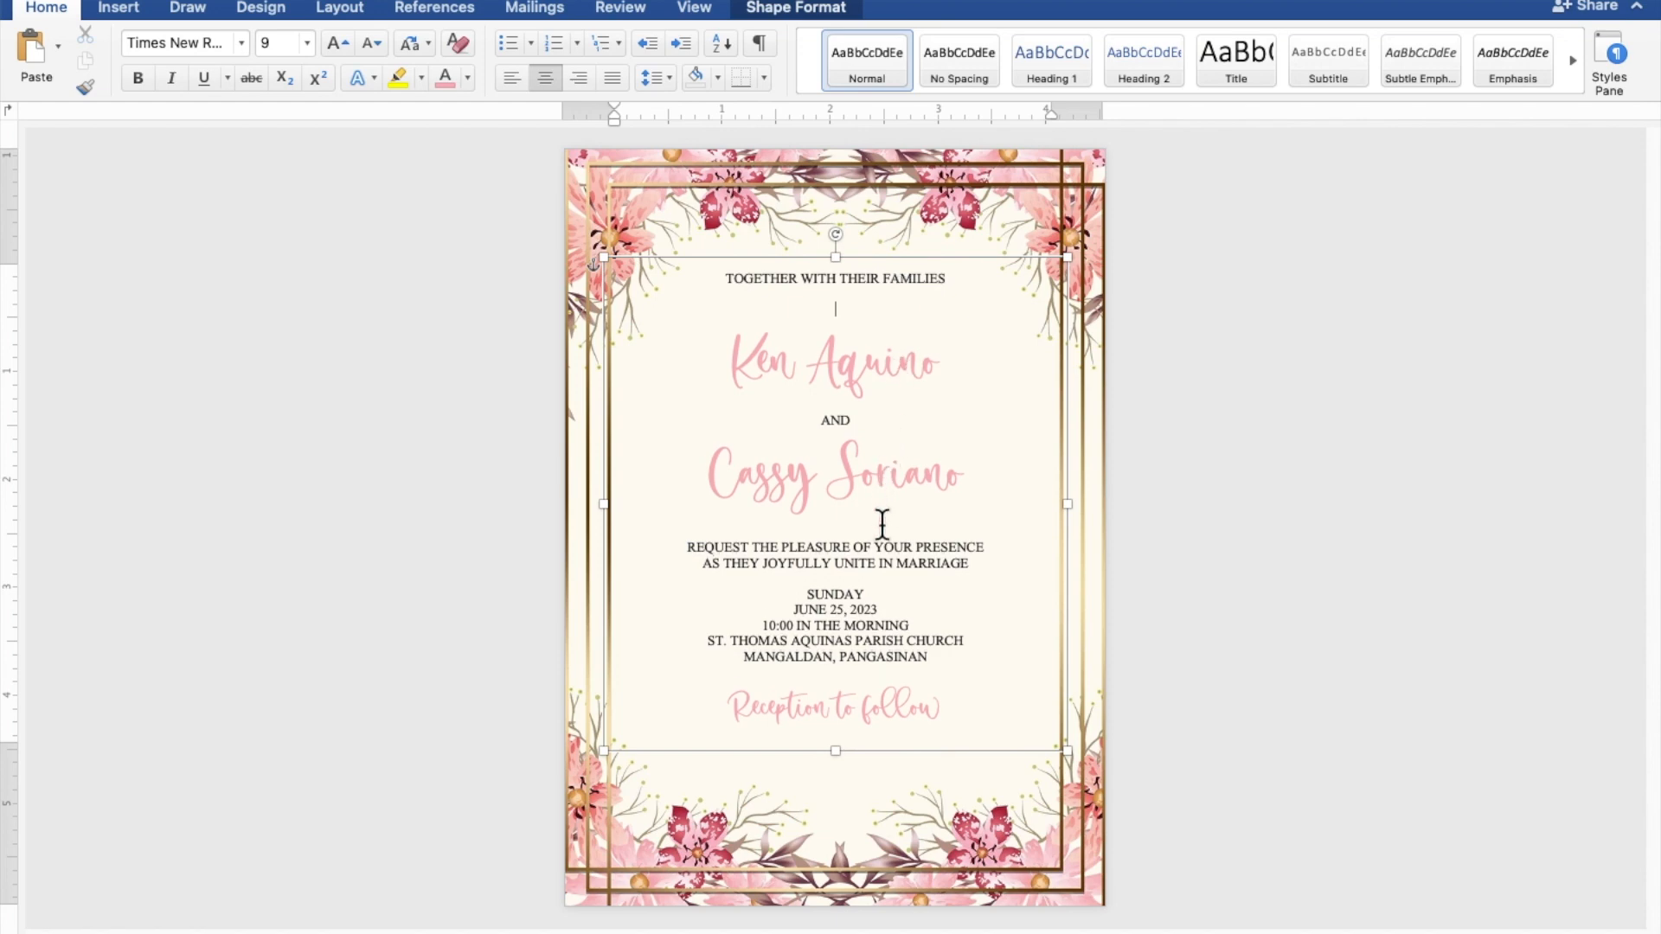
{"action": "key", "text": "Return"}
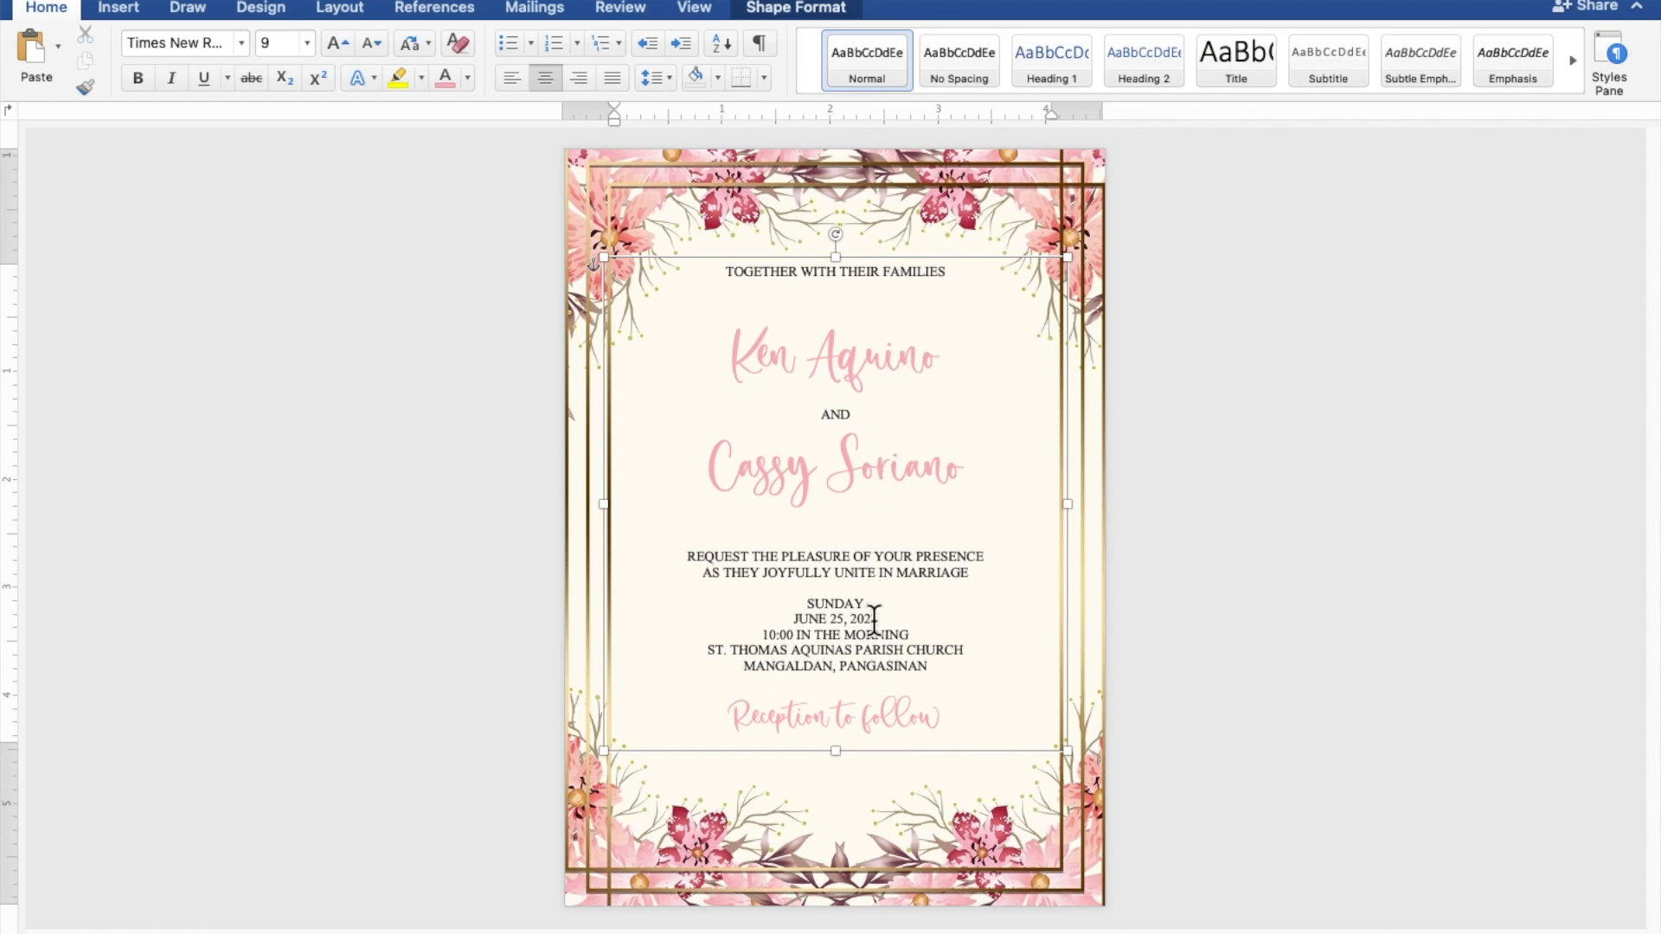
Step: Add blank lines above the reception line and date block, and lengthen the text box to 5.01"
{"action": "double_click", "coordinate": [900, 715]}
{"action": "key", "text": "BackSpace"}
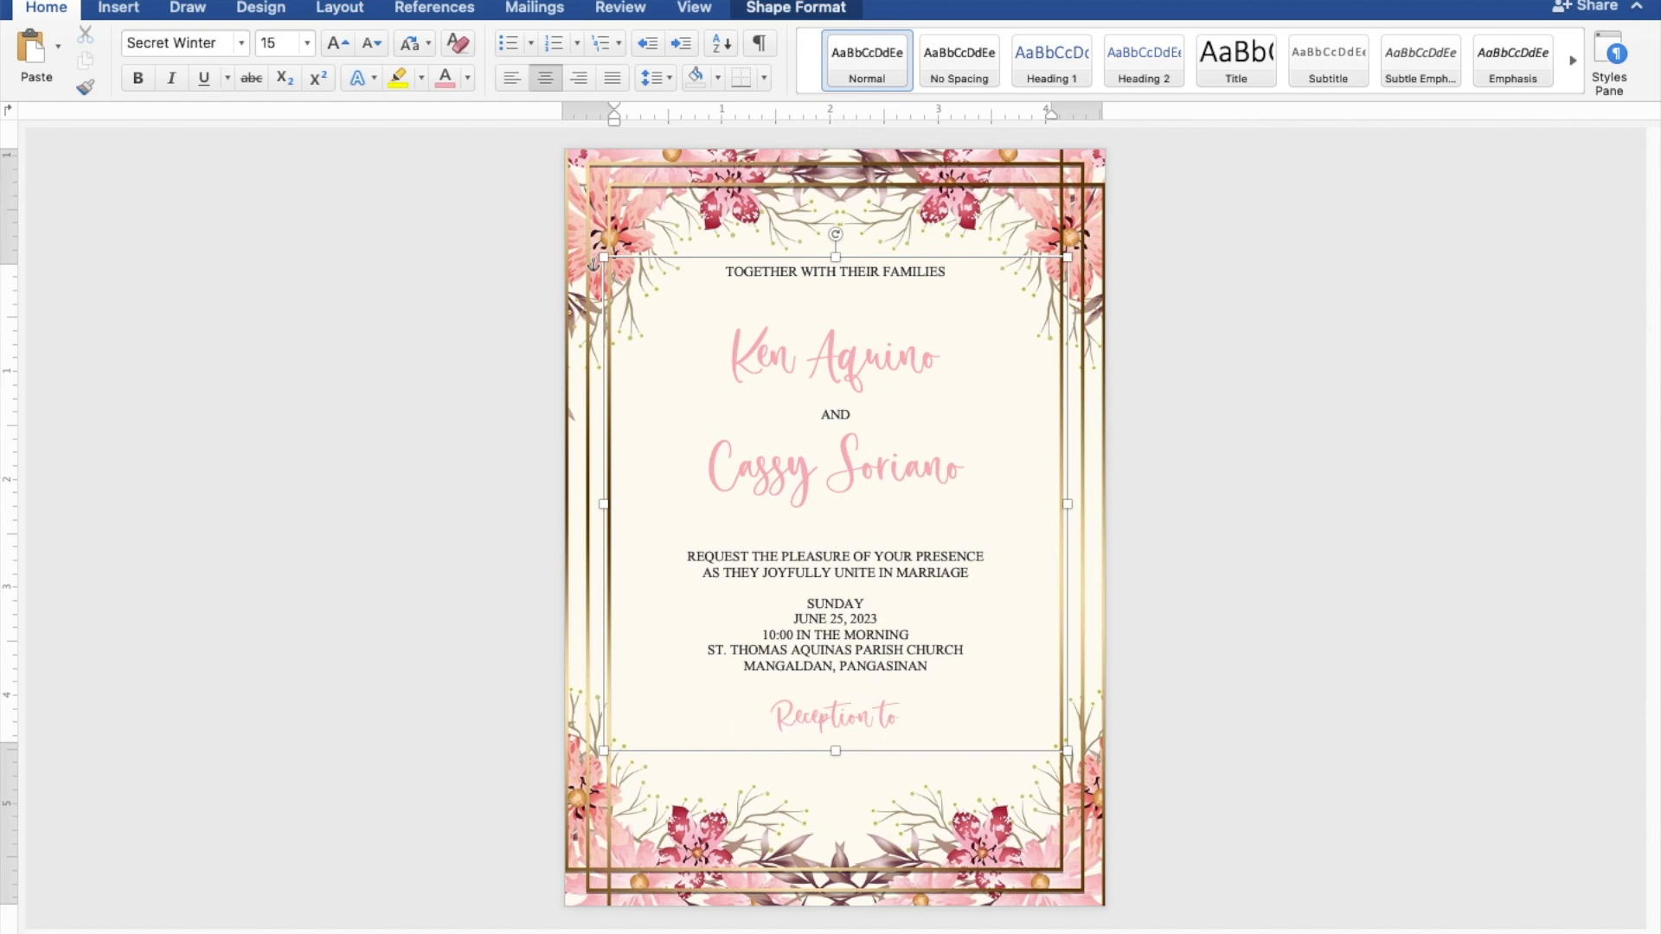
{"action": "key", "text": "super+z"}
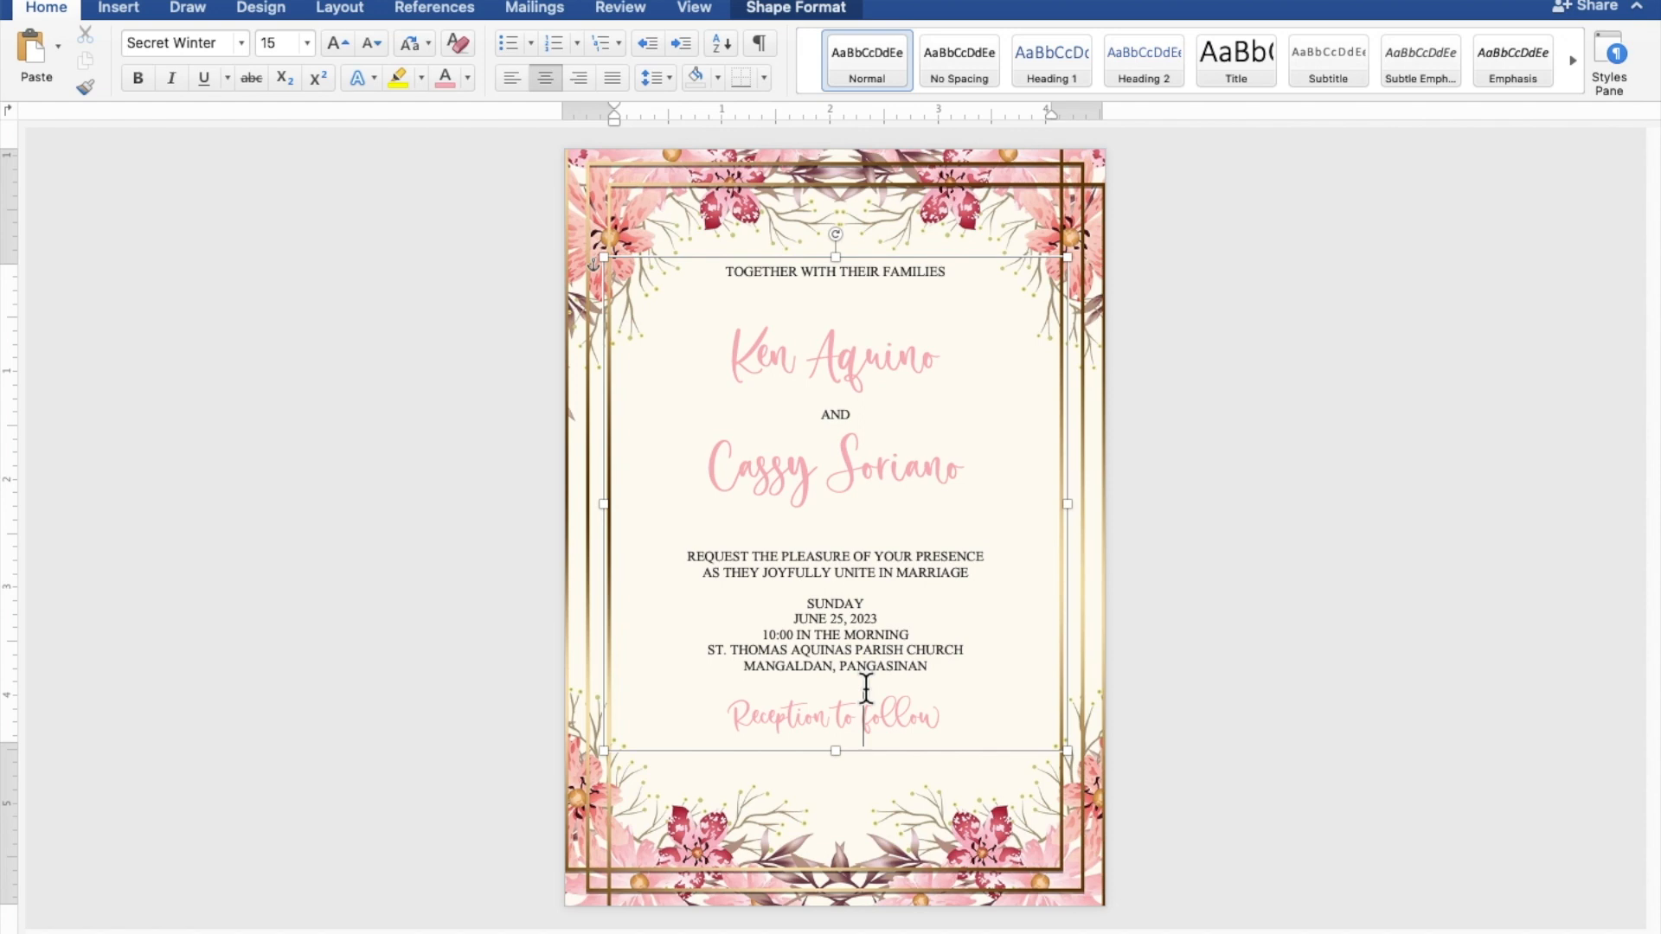
{"action": "key", "text": "Return"}
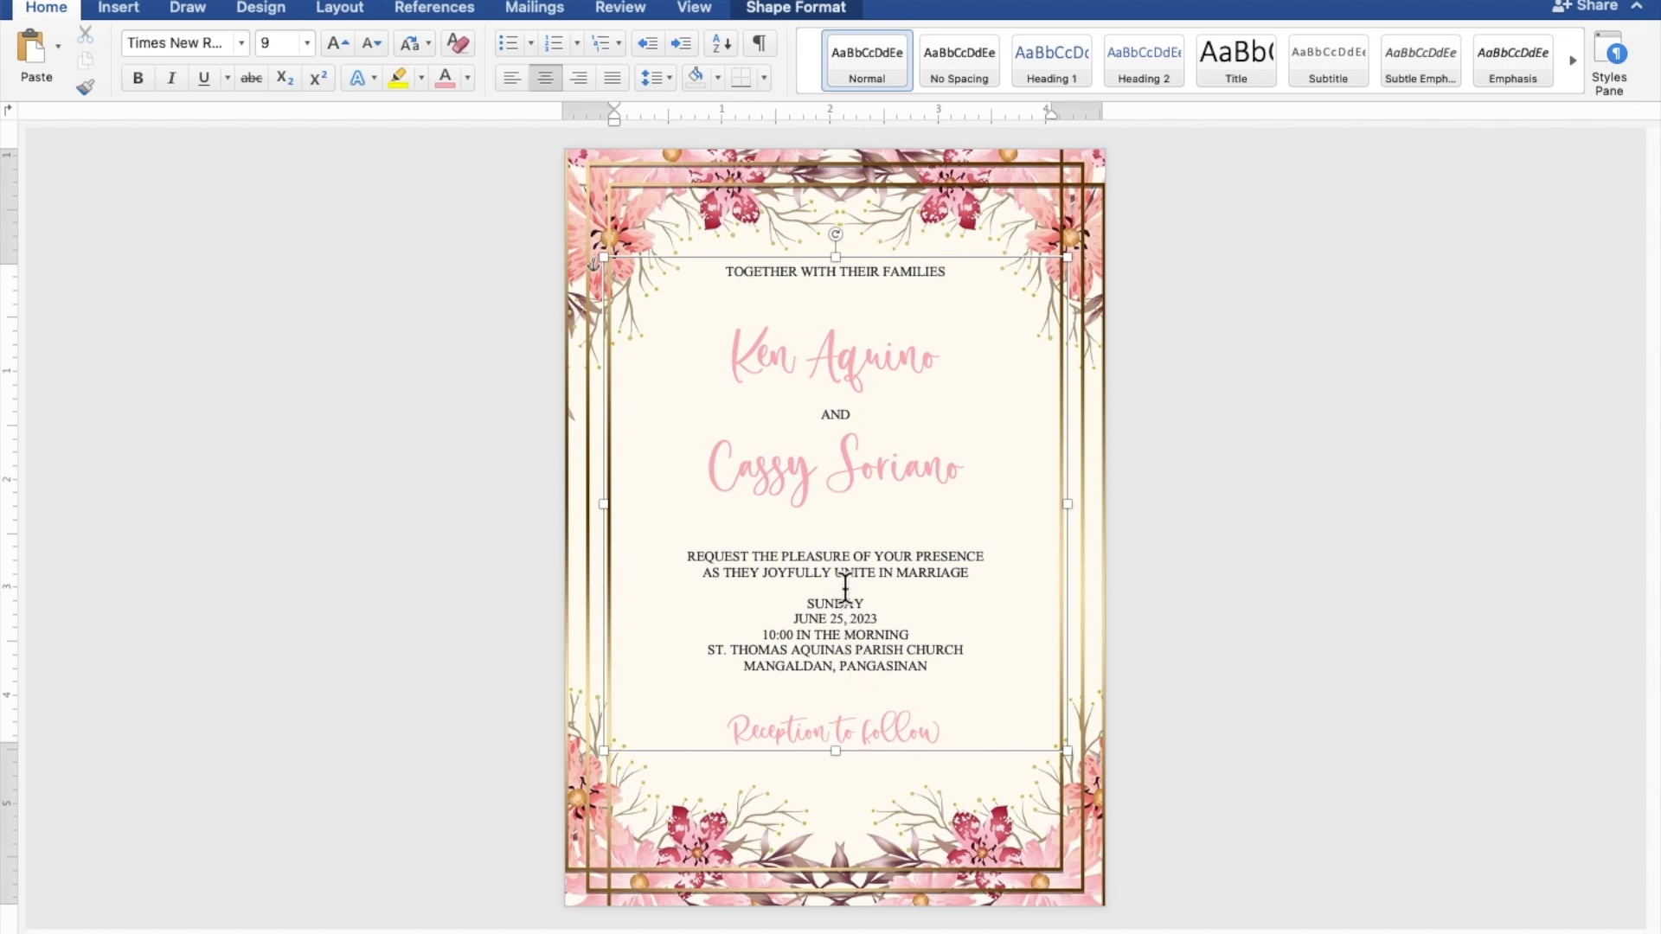
{"action": "key", "text": "Return"}
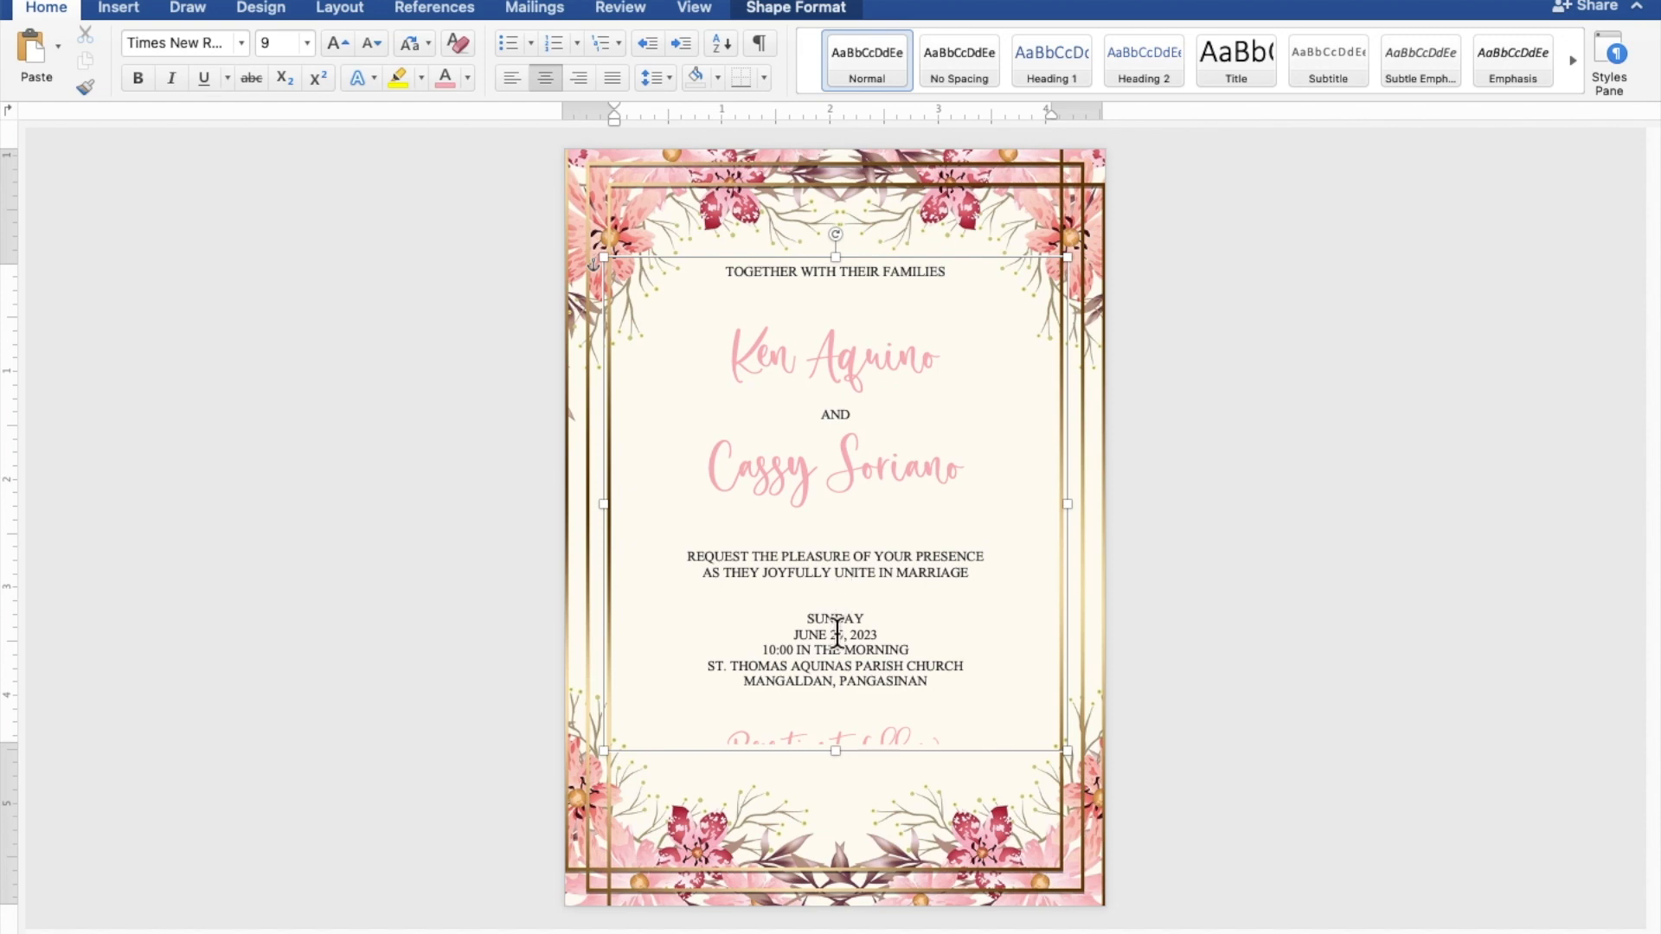
{"action": "left_click_drag", "start_coordinate": [836, 752], "coordinate": [837, 803]}
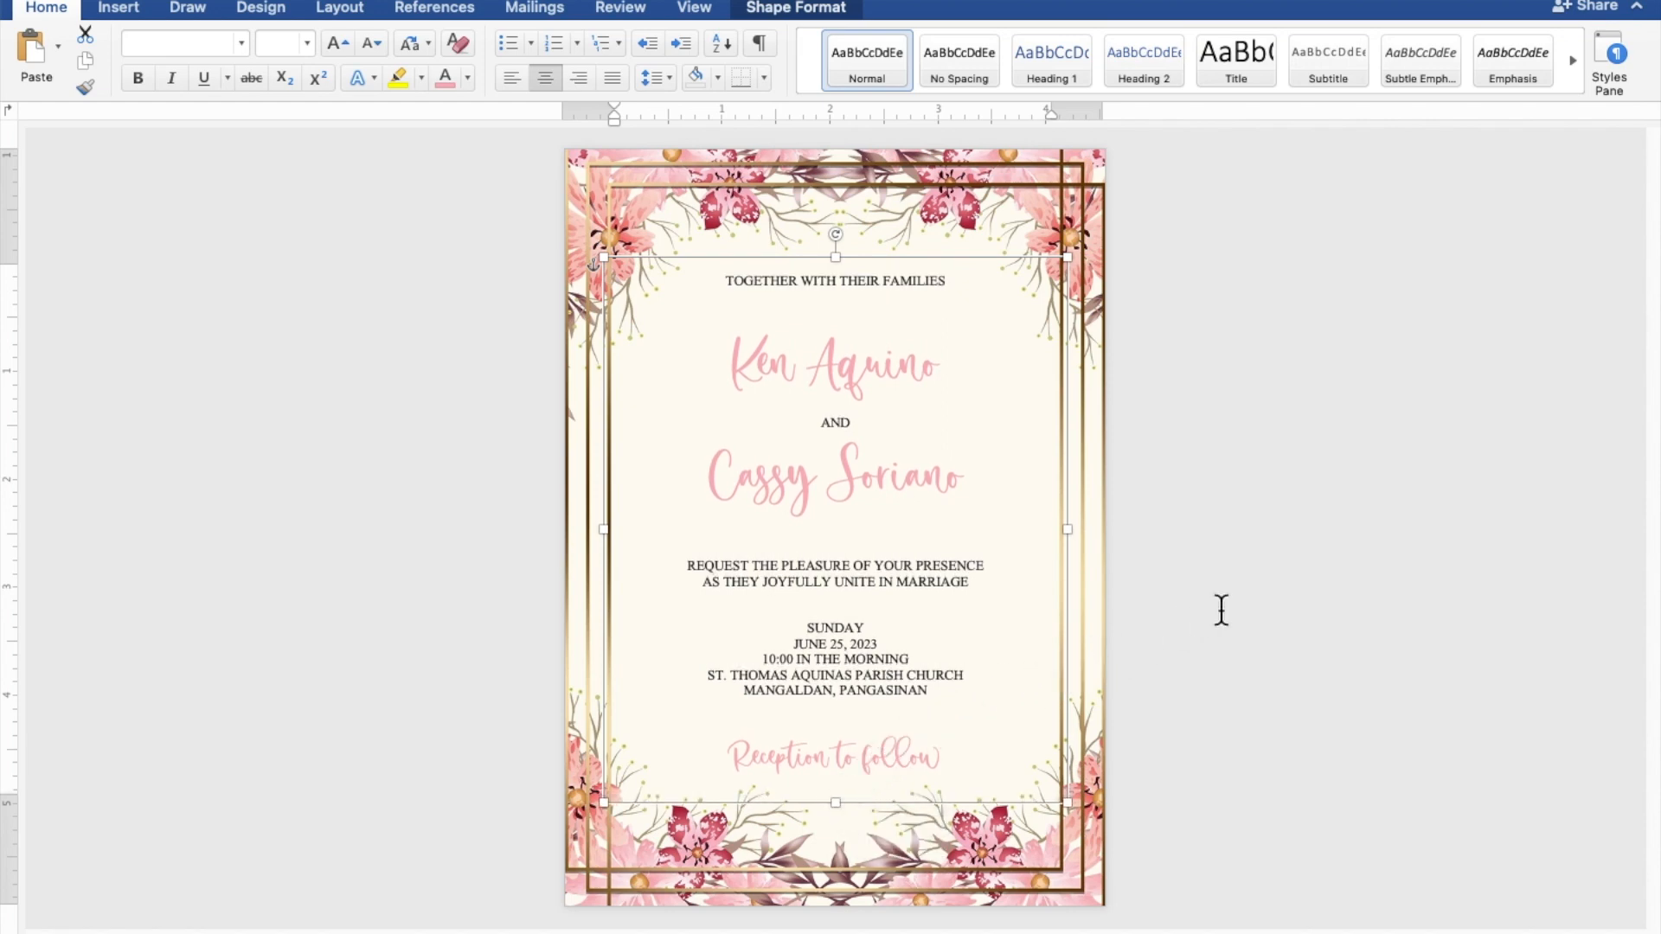
{"action": "left_click", "coordinate": [1352, 558]}
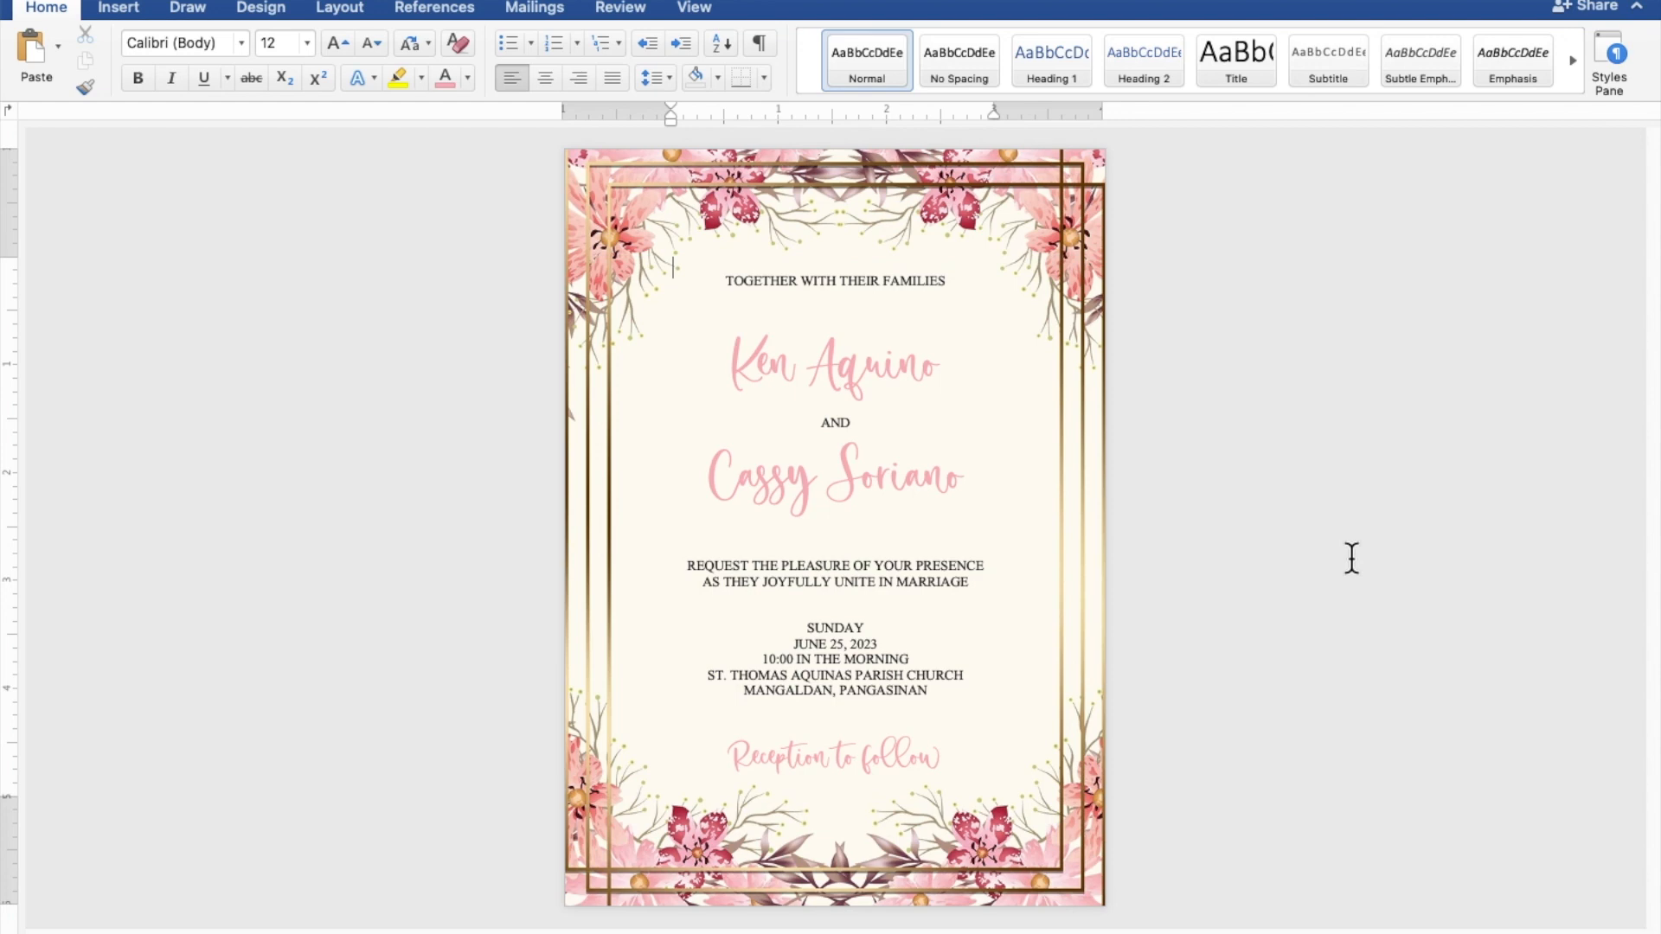